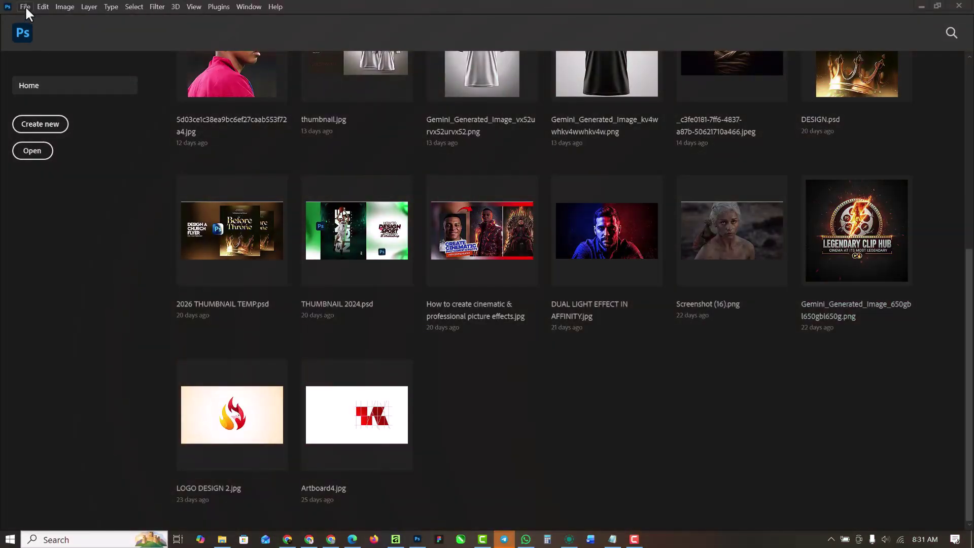
- Create a 4 × 5 in, 300 ppi transparent document named 'CHRISTMAS FLYER'
click(25, 7)
click(50, 23)
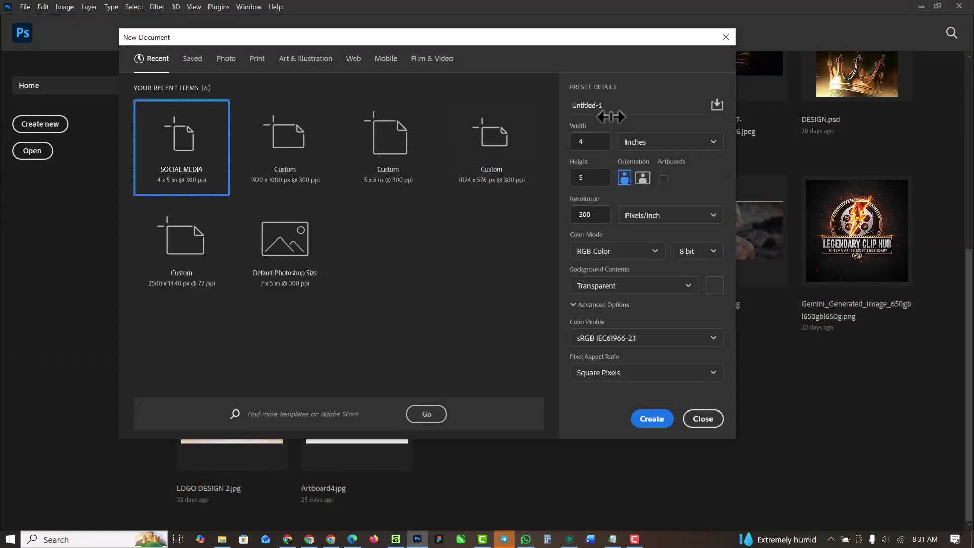
drag(609, 105, 570, 104)
text(CHRISTMAS)
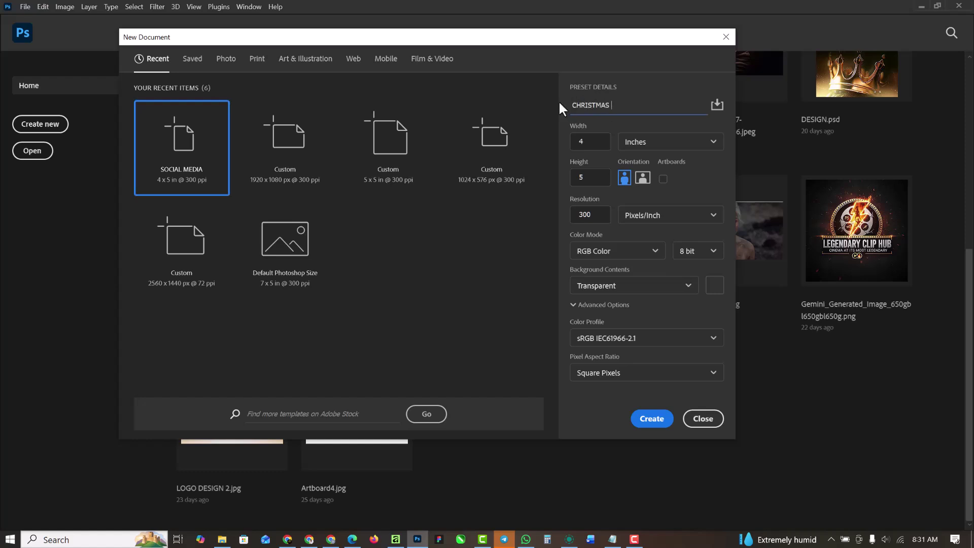
key(XF86MonBrightnessUp)
text(FLYER)
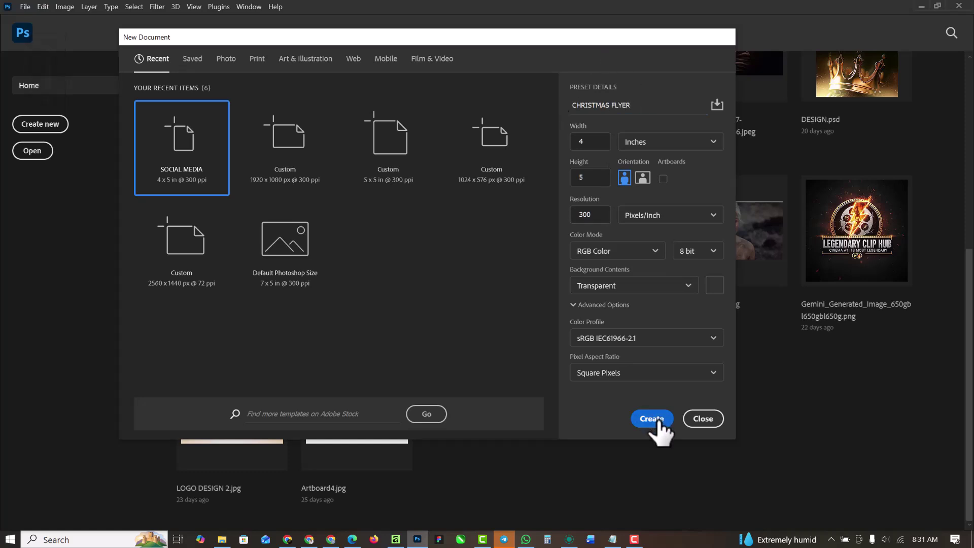
click(657, 422)
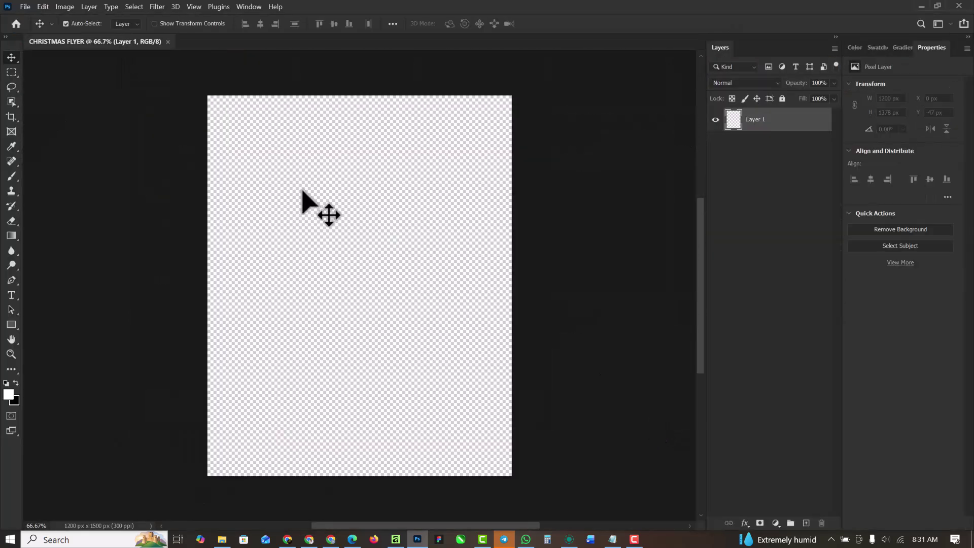
- Fill the background with a pale pink #ffe6e6 Solid Color layer
key(ctrl+0)
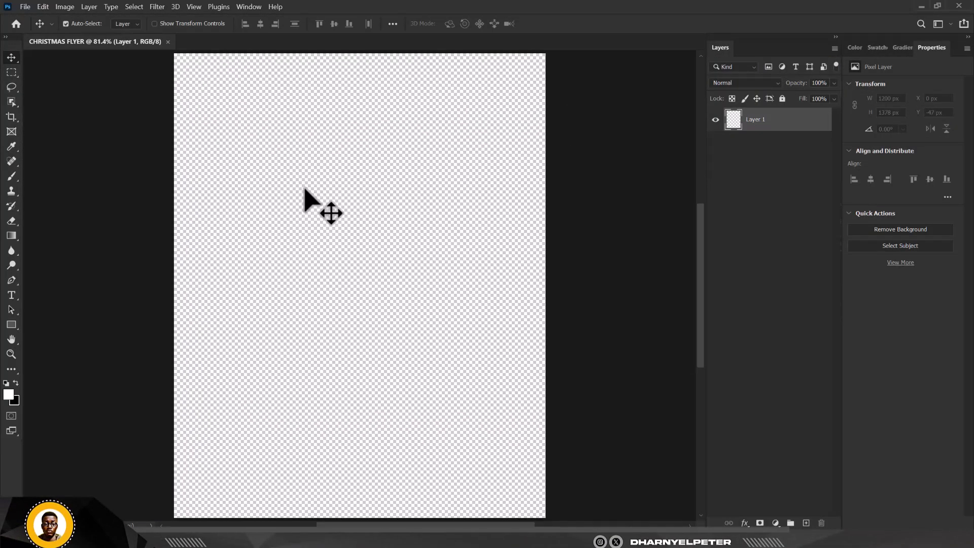
click(776, 523)
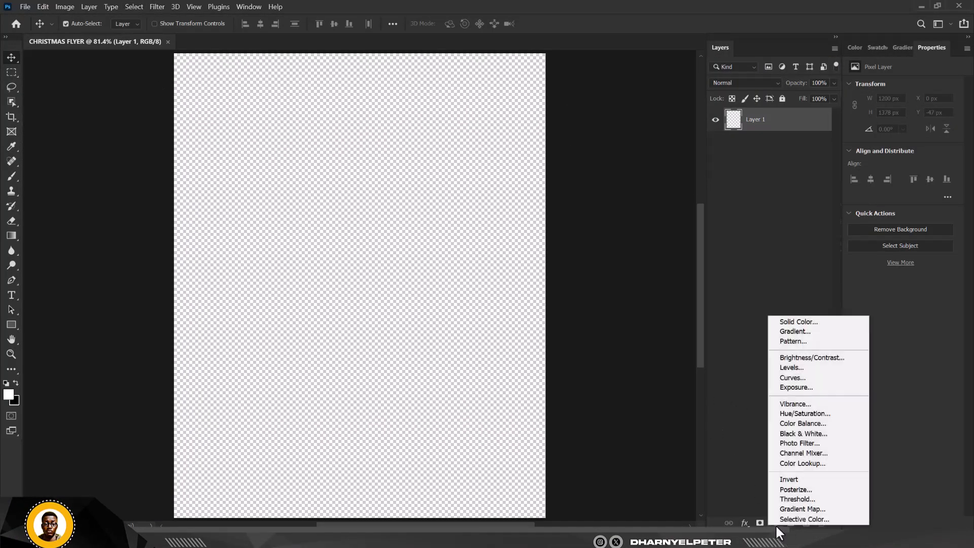
click(806, 323)
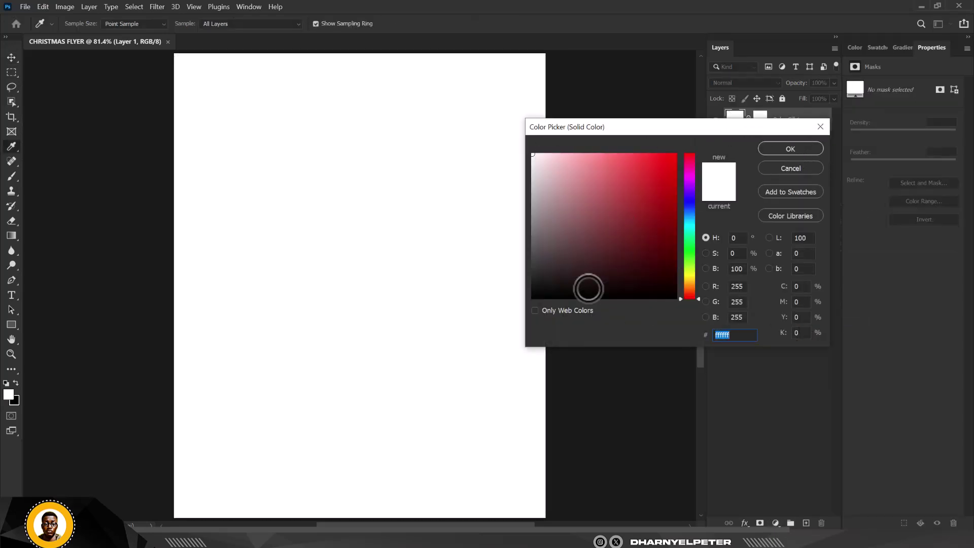
click(548, 151)
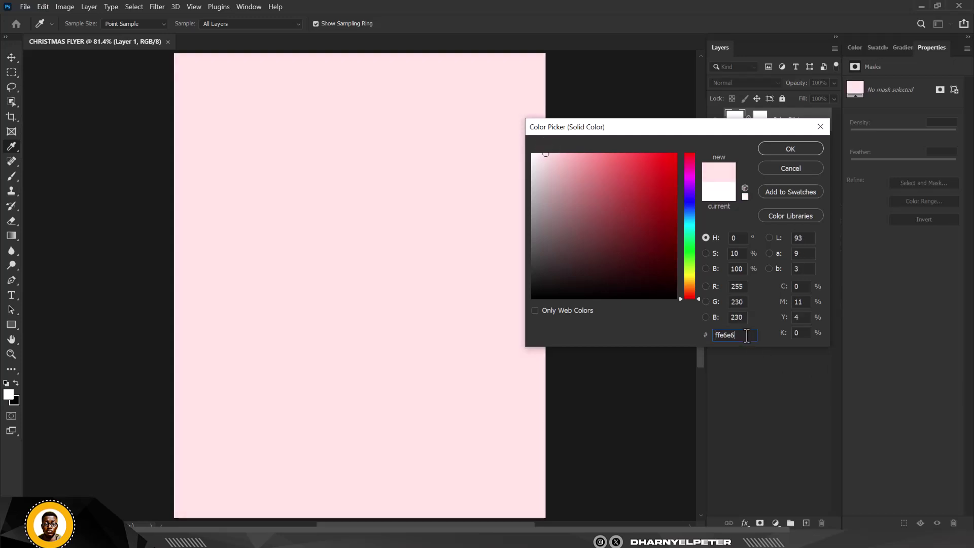
click(793, 148)
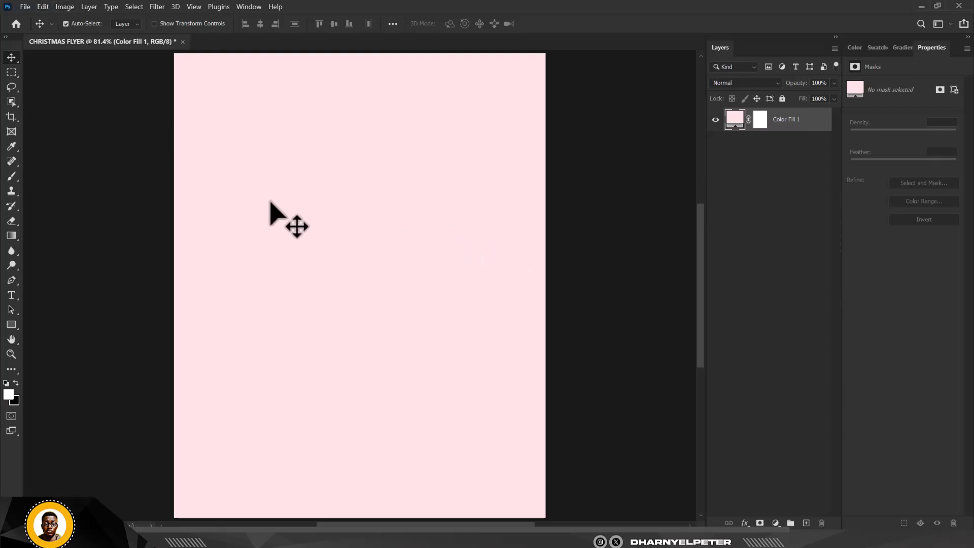
- Add an empty Layer 1 above the pink fill
scroll(424, 226, down, 1)
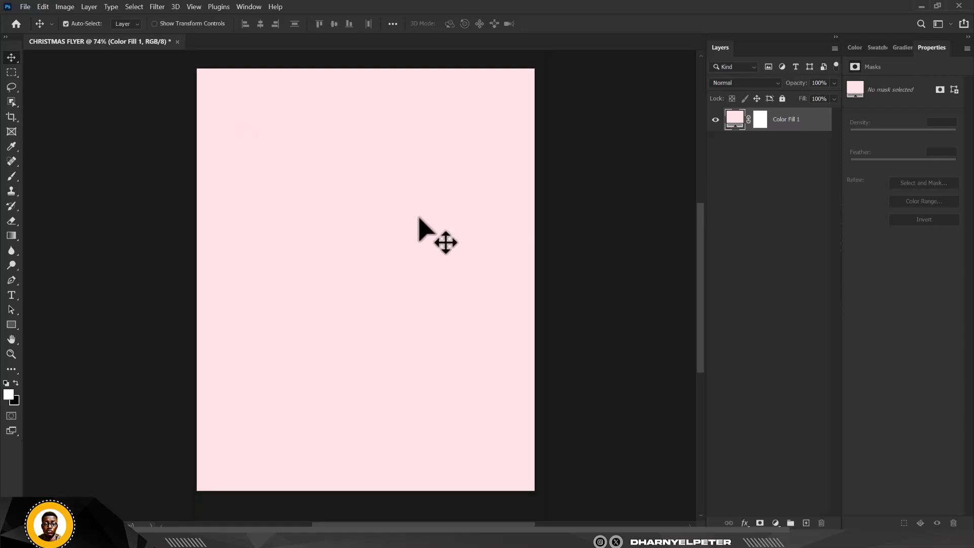
scroll(419, 217, up, 1)
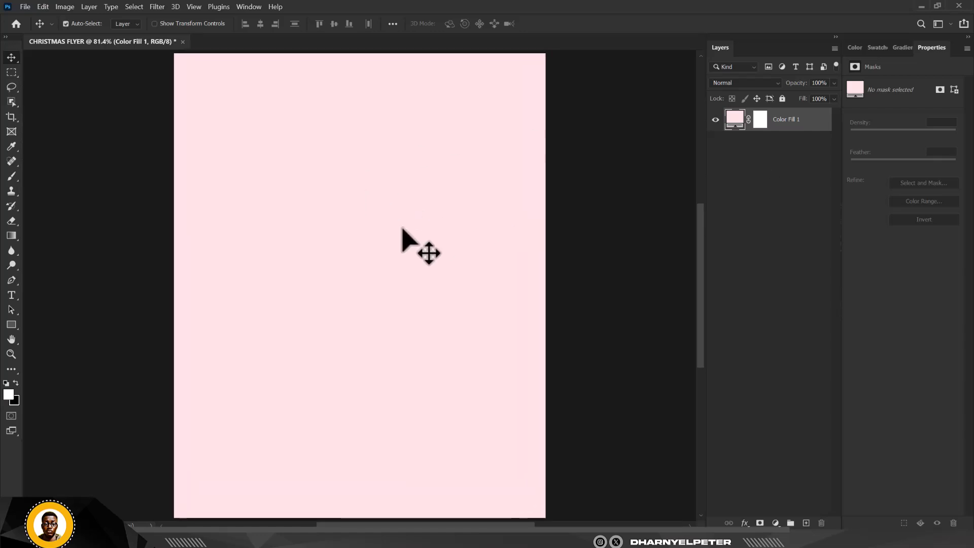
click(806, 523)
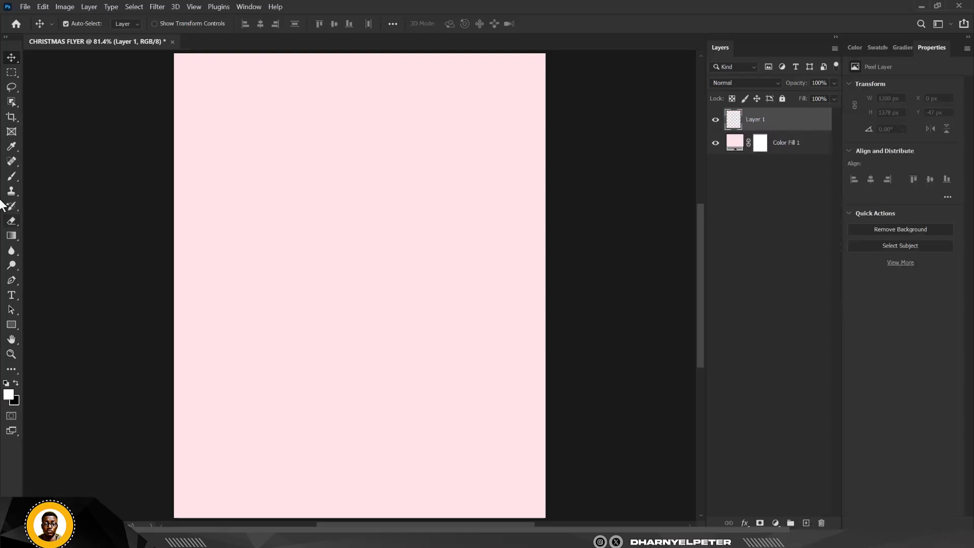
- Paint a soft white glow at the canvas centre with an 1100 px brush
drag(7, 172, 55, 172)
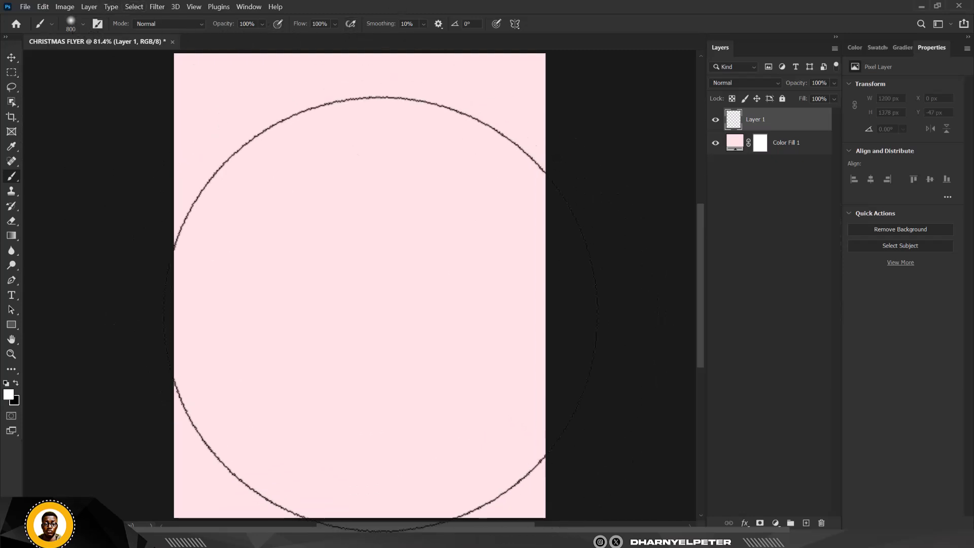
key(bracketright)
key(bracketright)
key(bracketright)
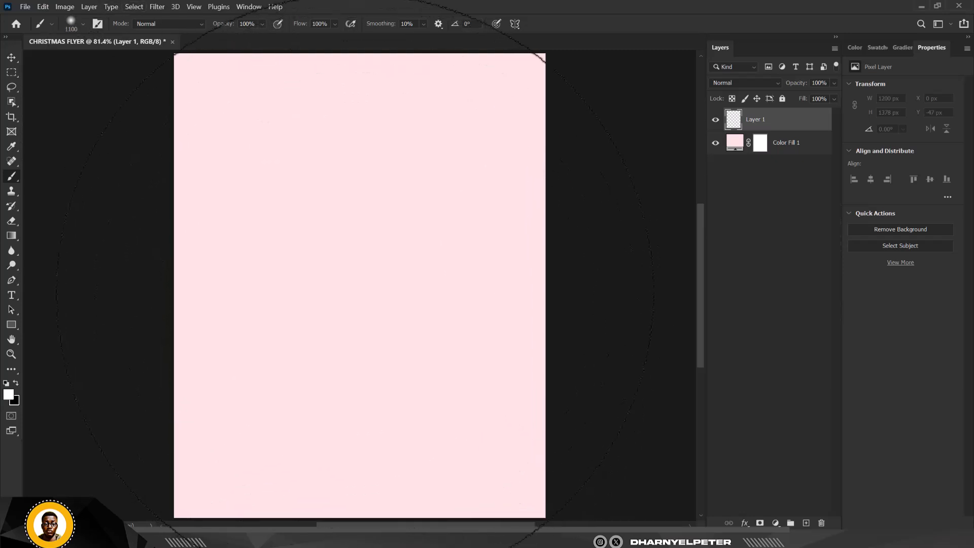
click(358, 289)
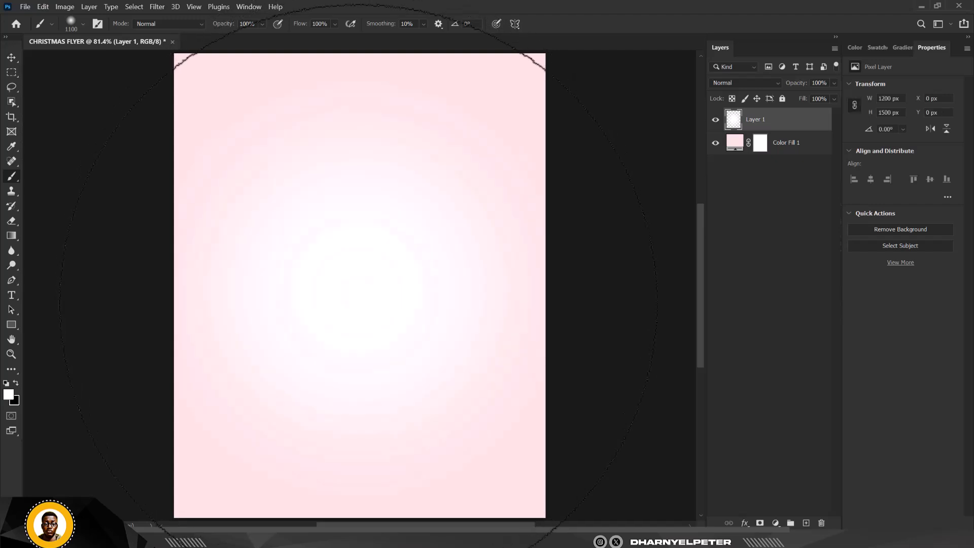
click(355, 286)
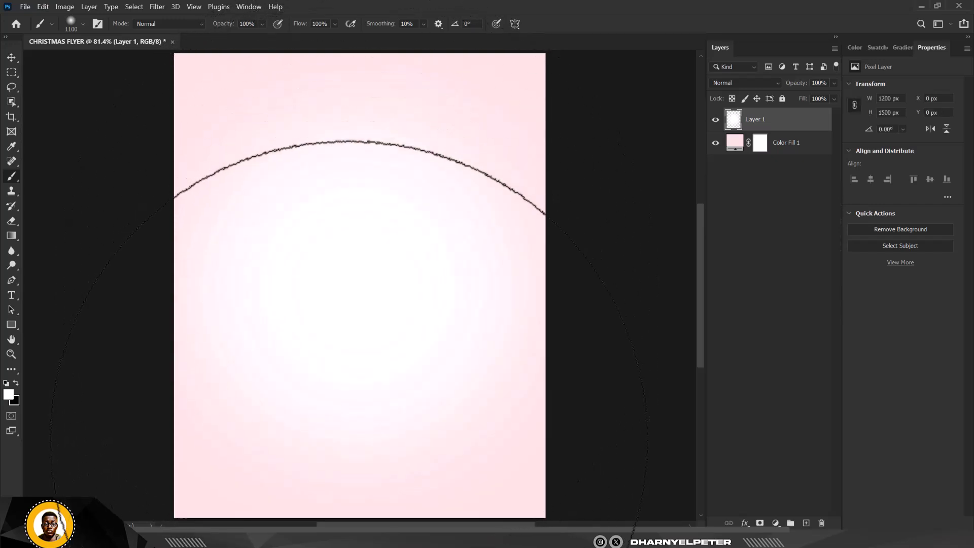
click(11, 57)
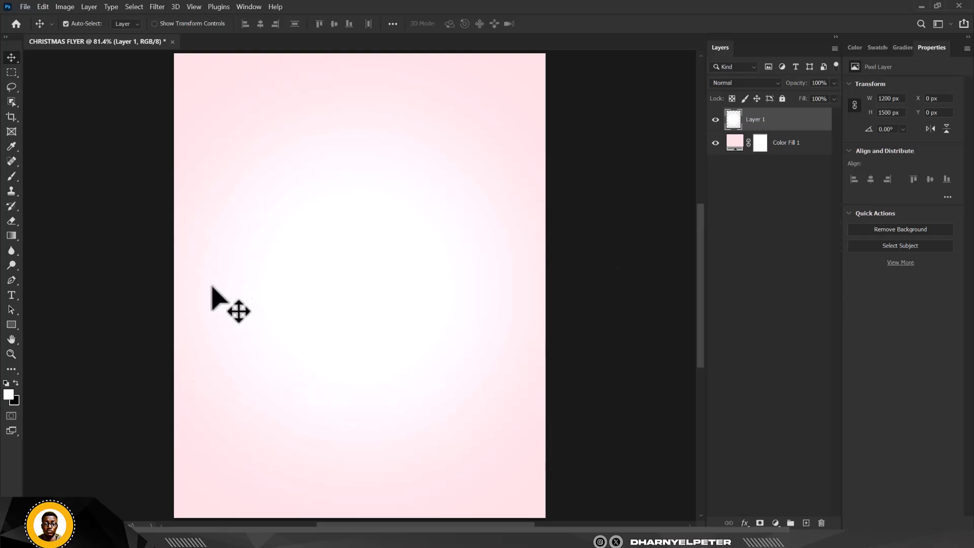
- Drag the nativity image from the CHRISTMAS FLYER folder onto the flyer canvas
click(218, 545)
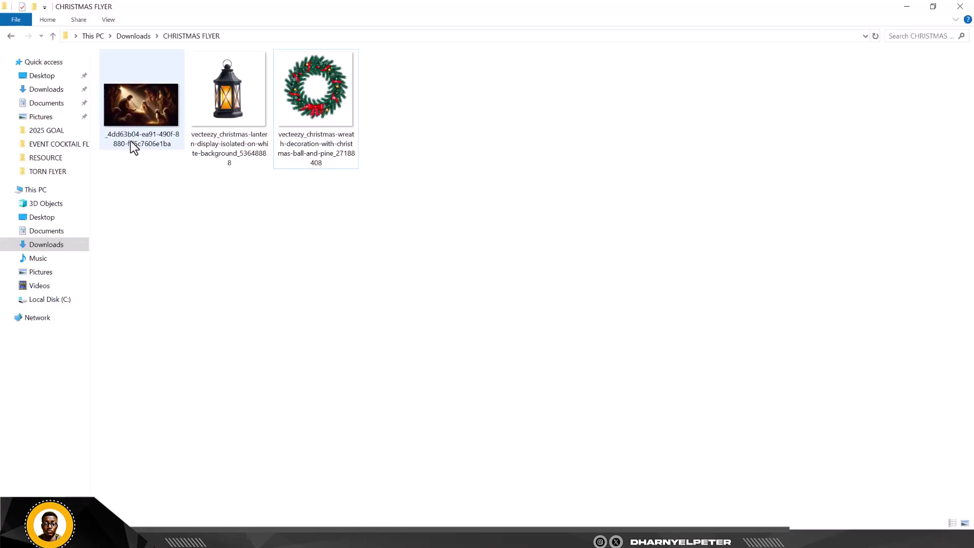
drag(149, 109, 387, 298)
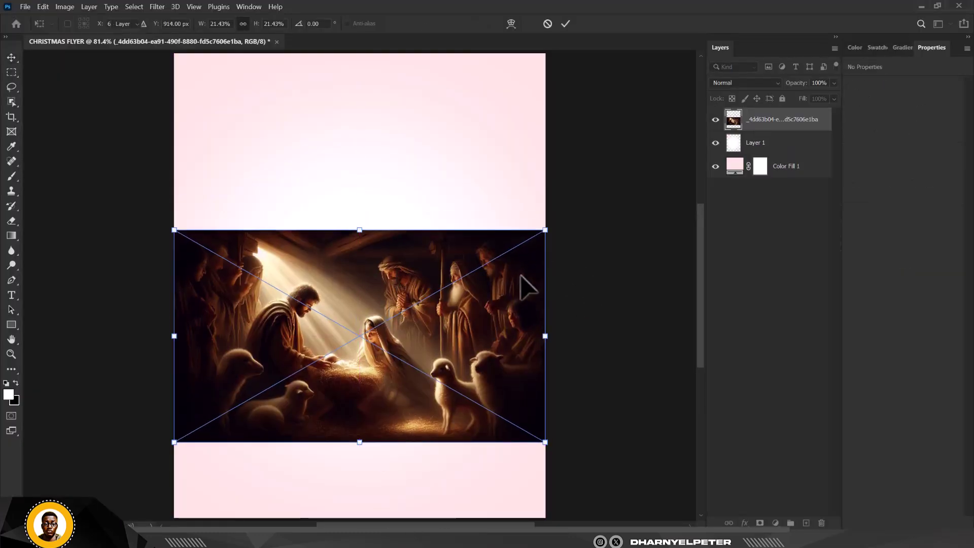
- Commit the nativity image, add a layer mask, and fade its top and bottom edges with a 500 px brush
key(Return)
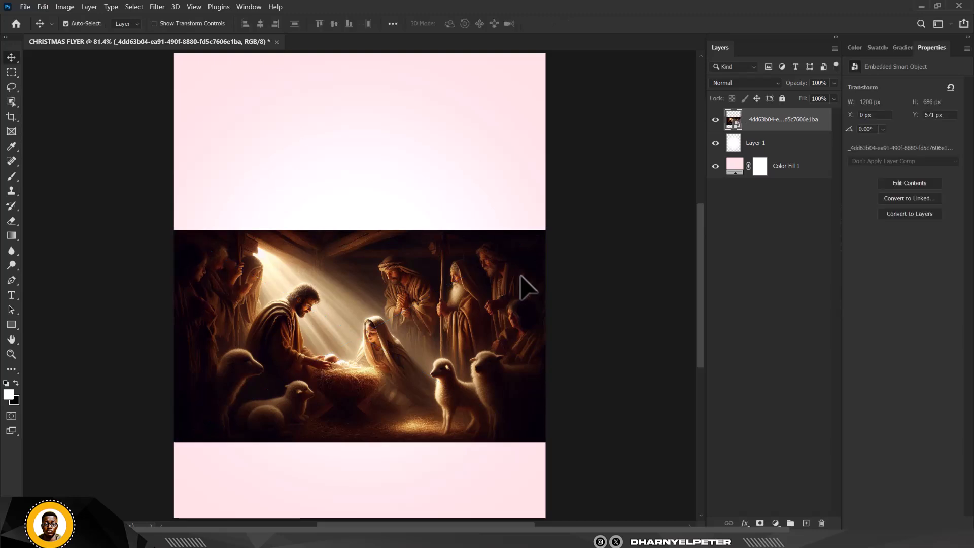
click(760, 523)
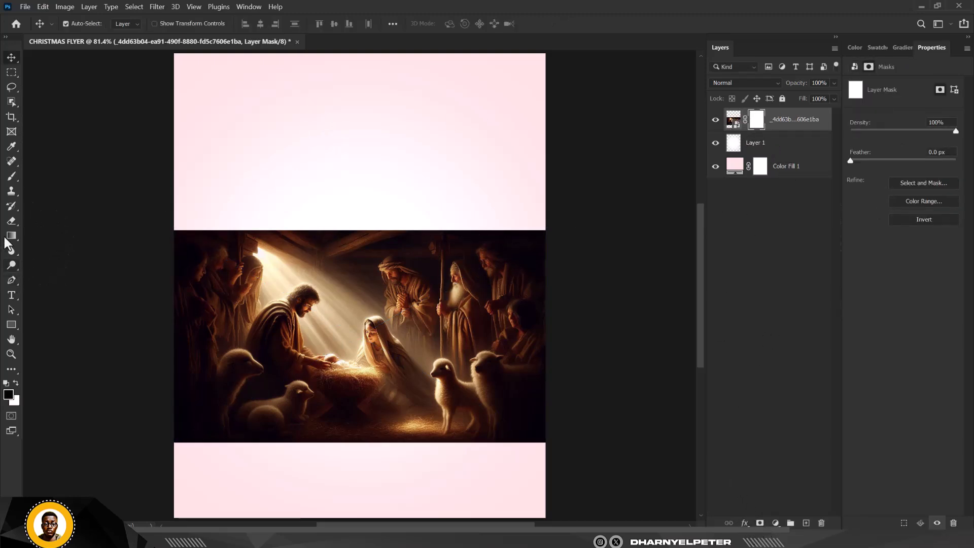
click(12, 176)
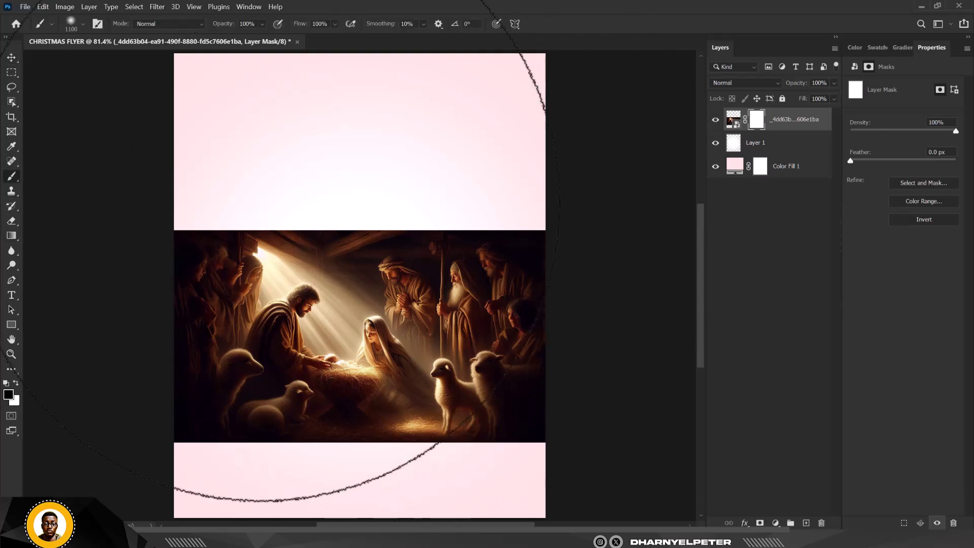
key(bracketleft)
key(bracketleft)
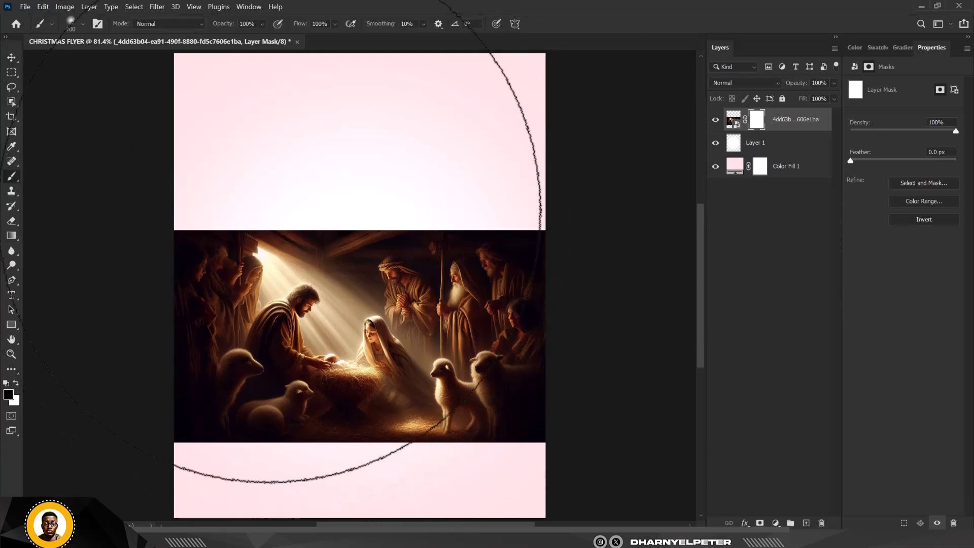
key(bracketleft)
key(bracketleft)
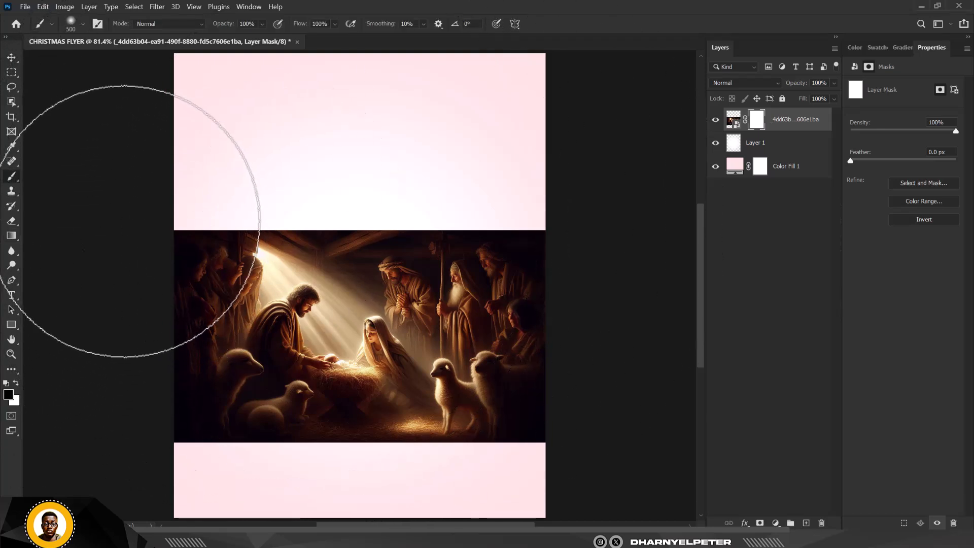
mouse_move(124, 221)
mouse_down()
mouse_move(298, 196)
mouse_move(653, 195)
mouse_move(0, 196)
mouse_move(53, 401)
mouse_up()
mouse_move(148, 461)
mouse_down()
mouse_move(685, 456)
mouse_move(0, 547)
mouse_move(193, 487)
mouse_move(642, 479)
mouse_up()
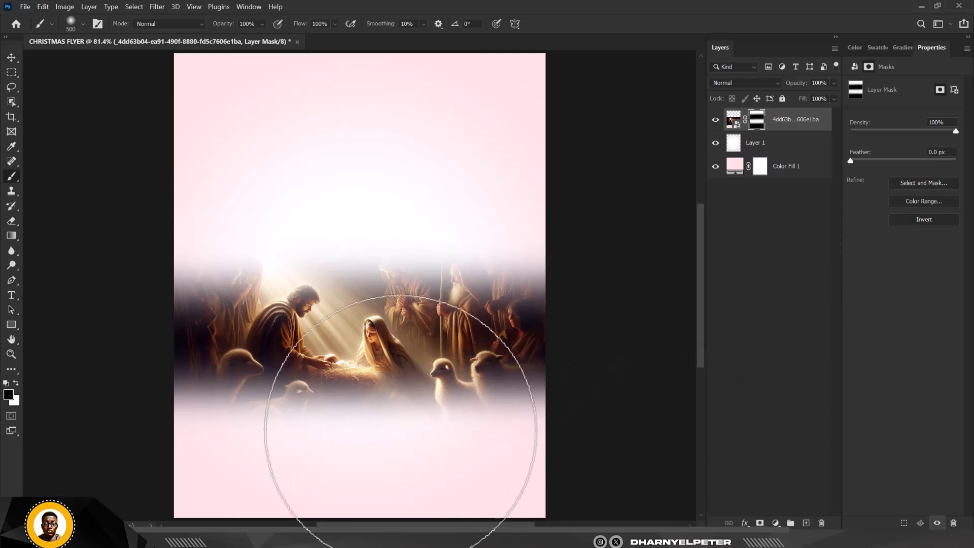
click(11, 57)
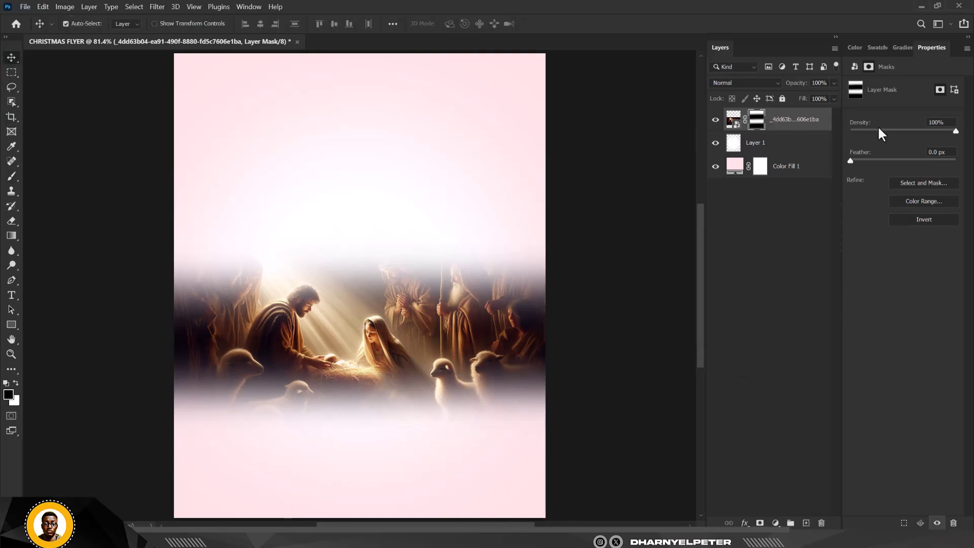
click(745, 82)
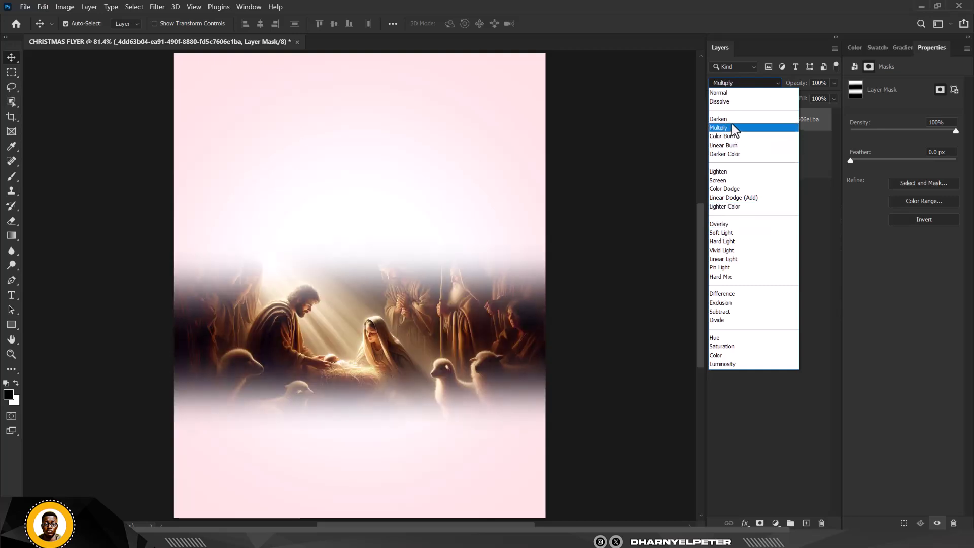
- Set the nativity layer to Overlay, lower it about 135 px, and raise the white glow
click(721, 223)
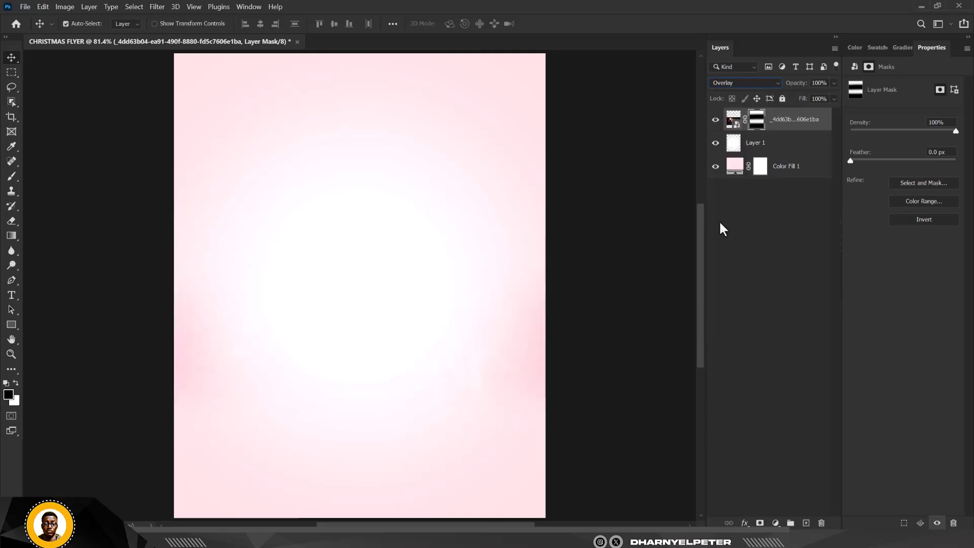
click(715, 143)
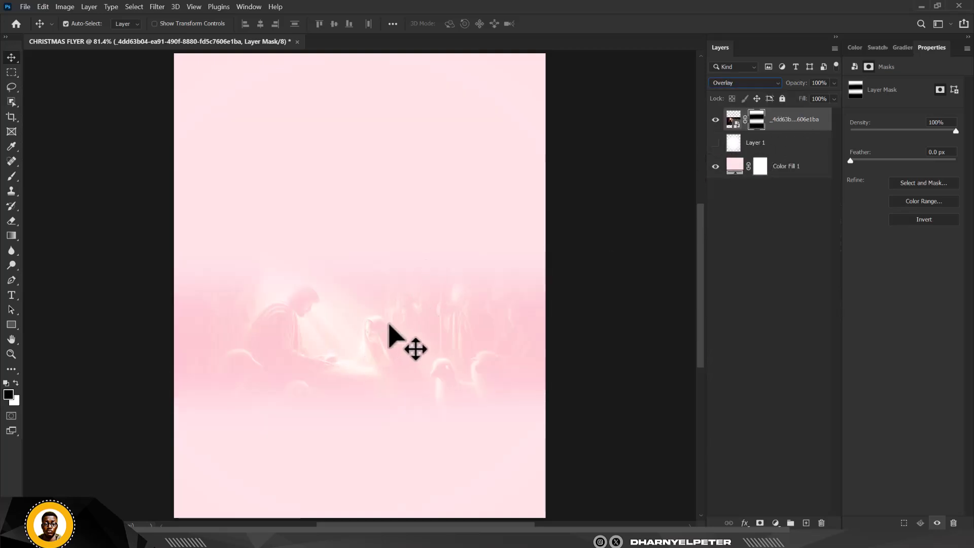
drag(391, 336, 389, 381)
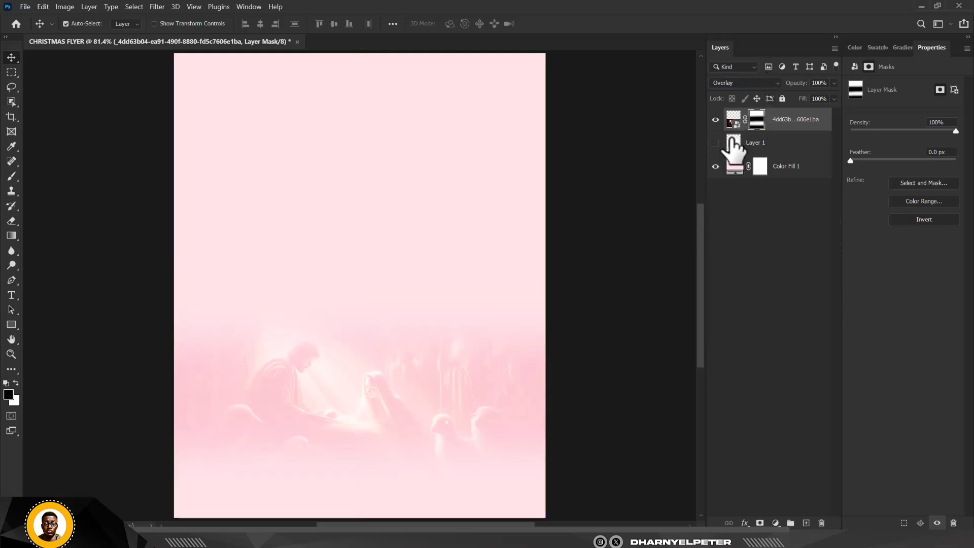
click(716, 143)
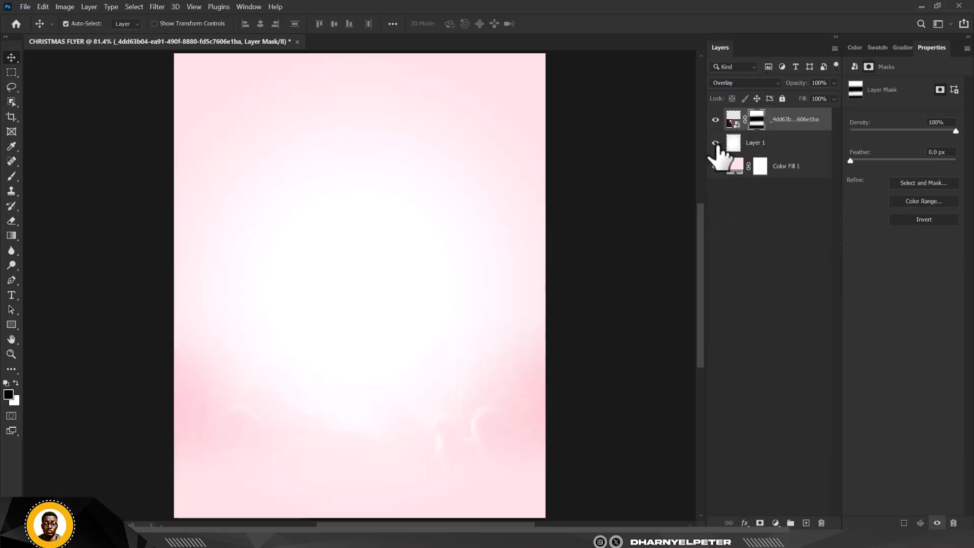
drag(392, 341, 404, 242)
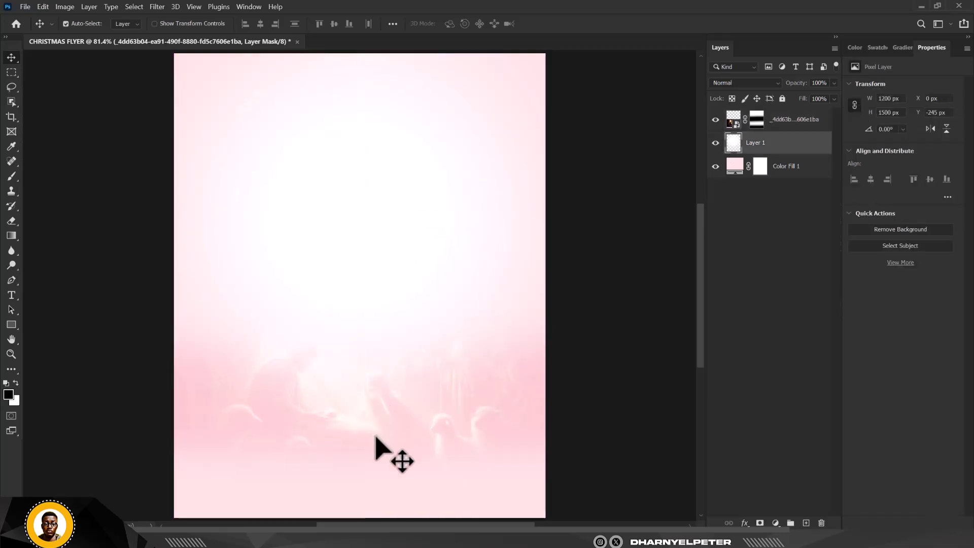
- Nudge the nativity image up slightly
click(425, 435)
scroll(437, 442, up, 1)
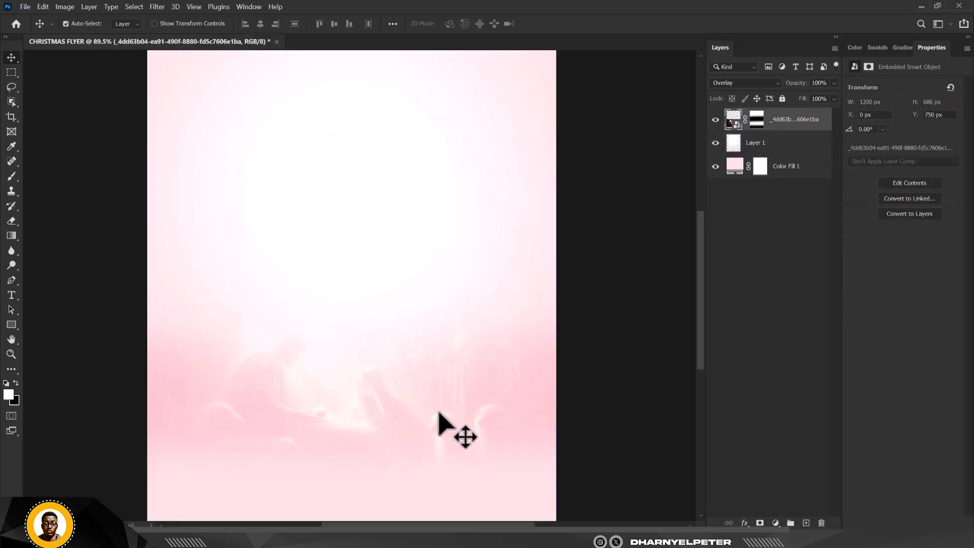
drag(439, 413, 439, 406)
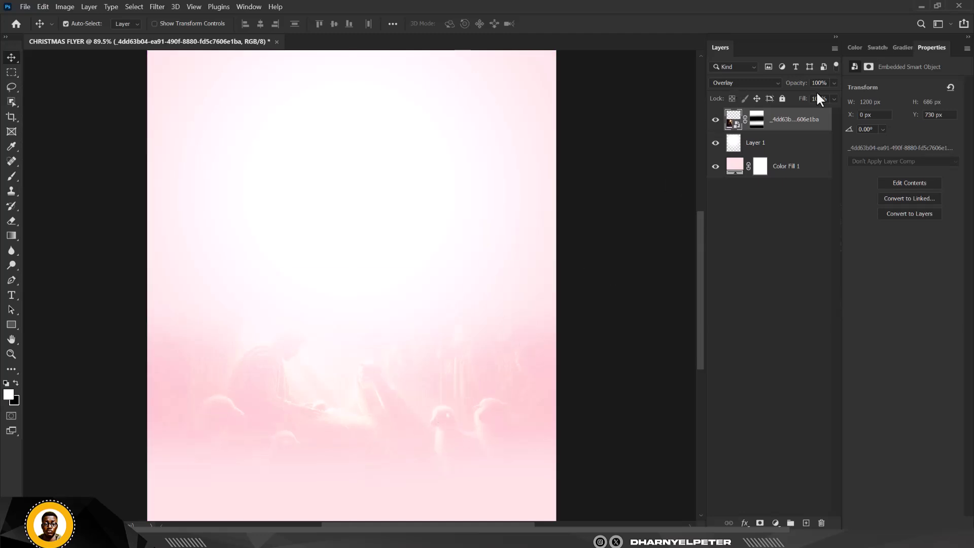
- Scale the white glow layer to about 83% (994 × 1242 px) and recentre it lower
click(716, 143)
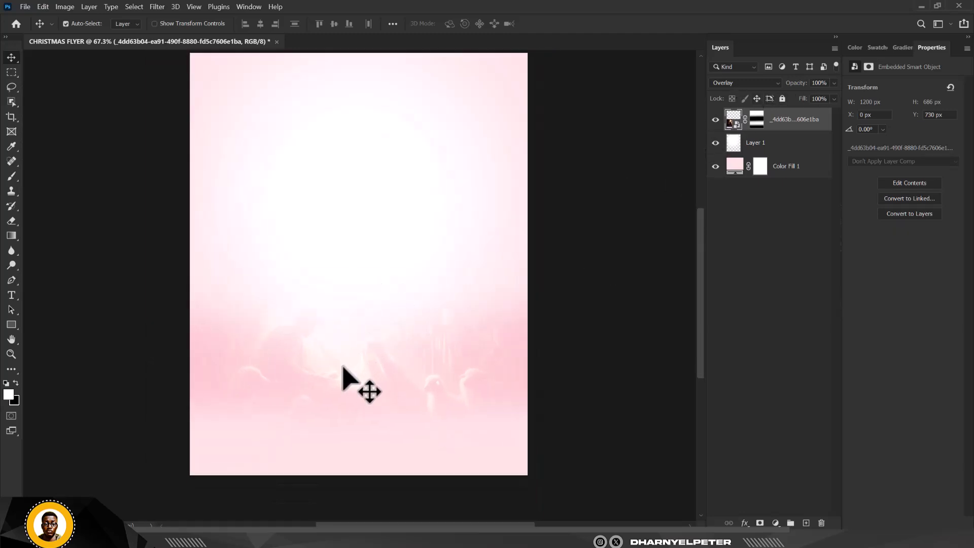
drag(370, 228, 376, 297)
scroll(370, 224, down, 5)
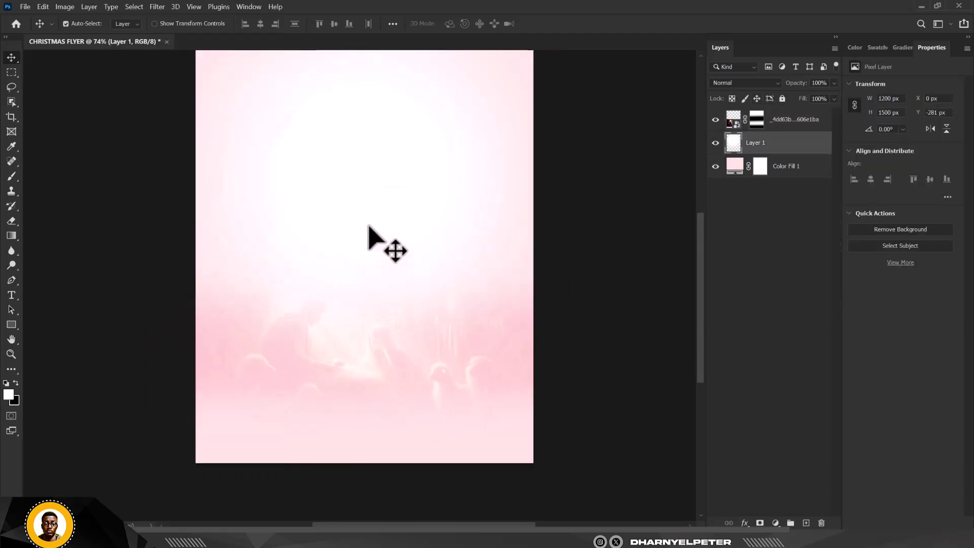
scroll(374, 203, up, 3)
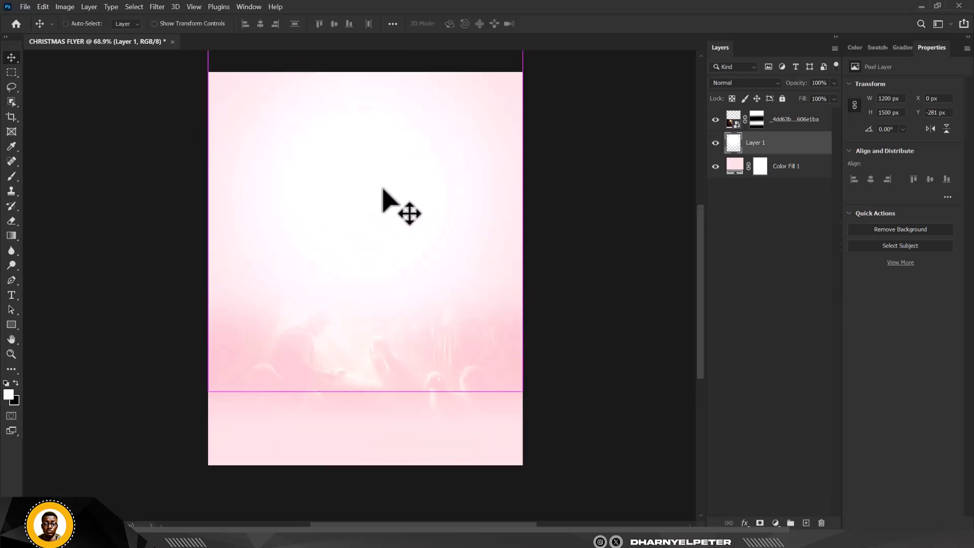
key(ctrl+t)
scroll(420, 223, down, 2)
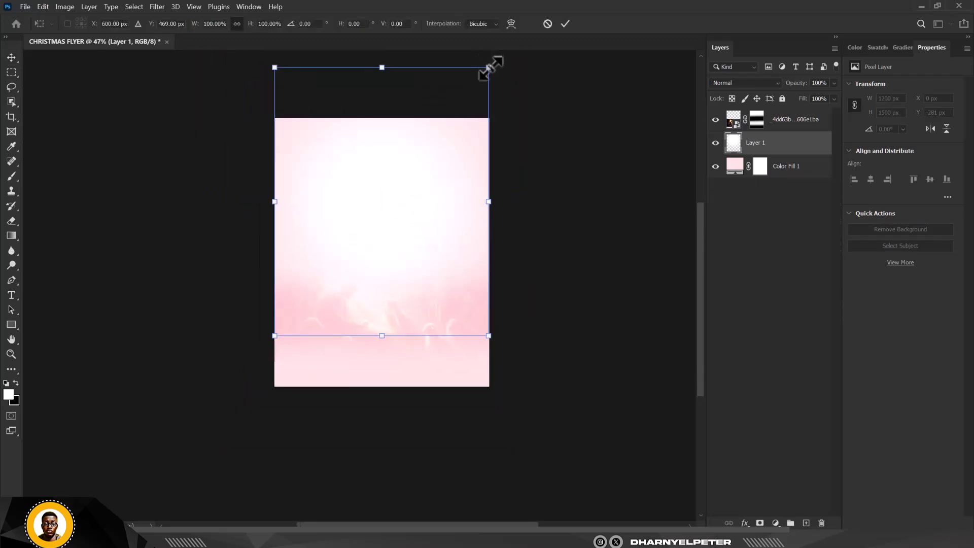
drag(488, 67, 470, 91)
drag(398, 211, 399, 220)
key(Return)
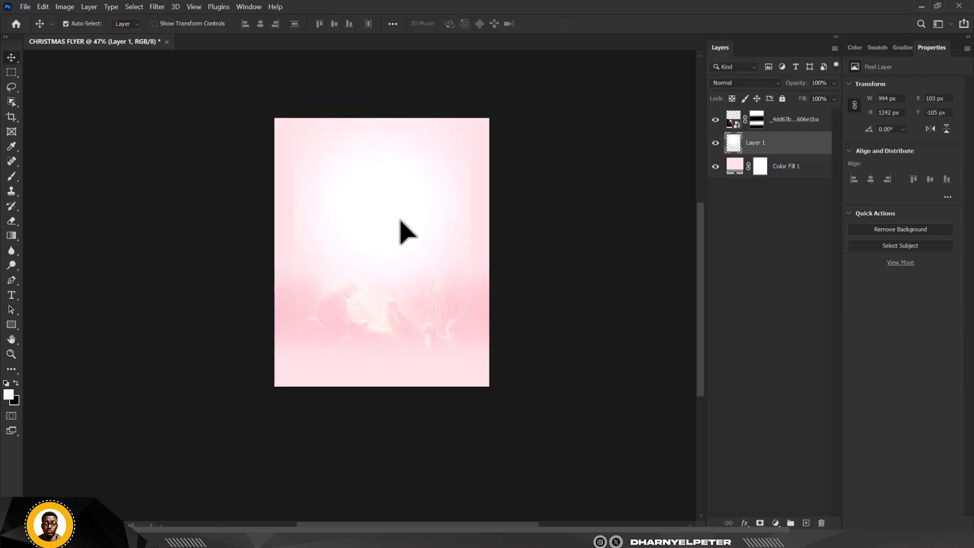
scroll(402, 225, up, 3)
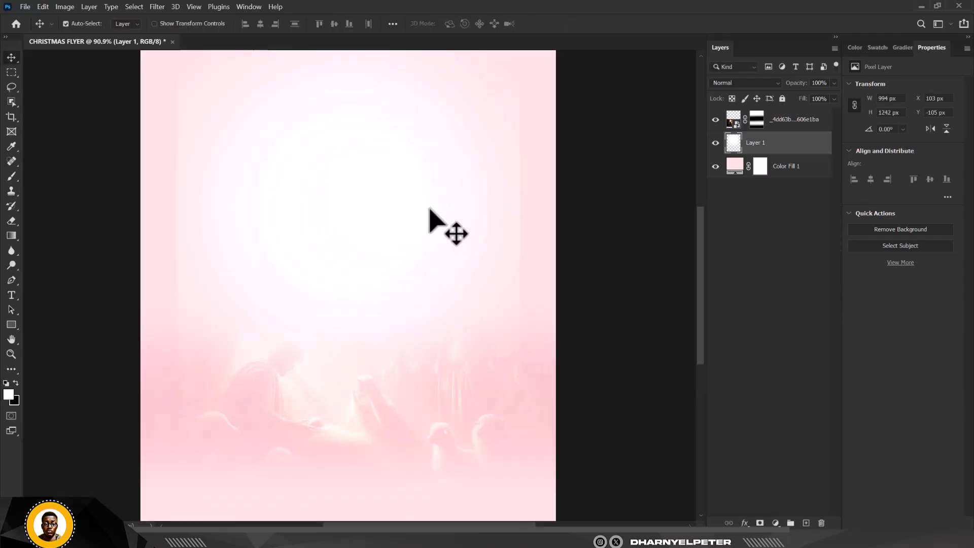
- Apply a 23.5 px Gaussian Blur to the white glow layer
click(159, 7)
mouse_move(197, 142)
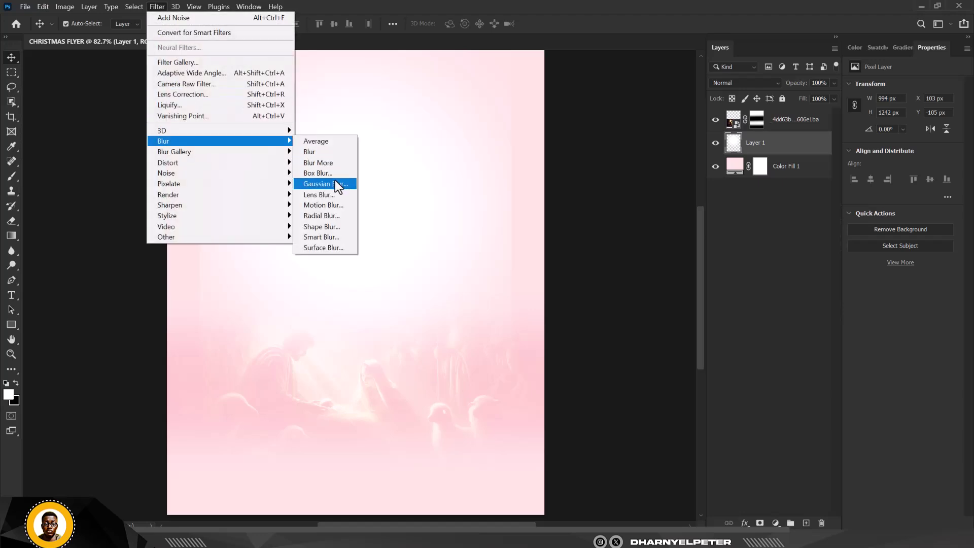
click(334, 181)
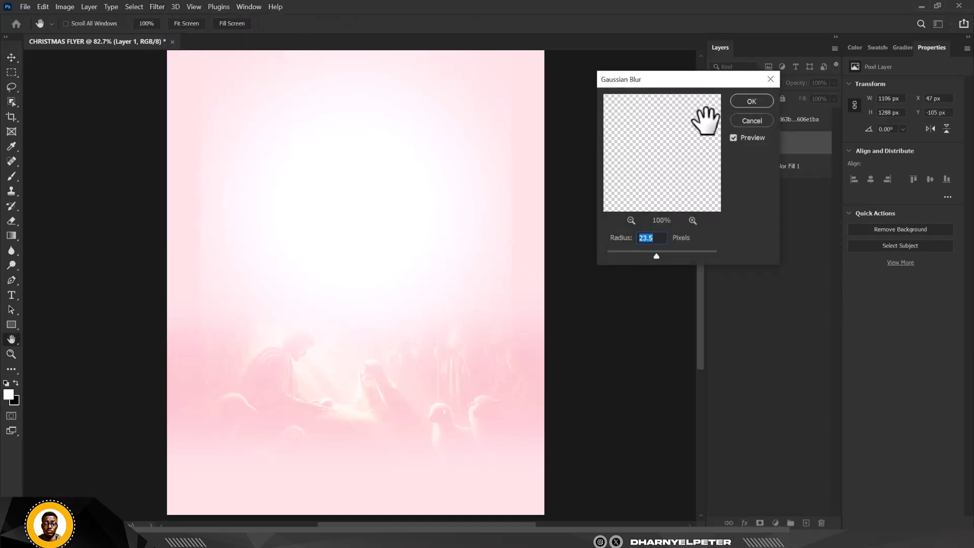
click(751, 101)
click(407, 405)
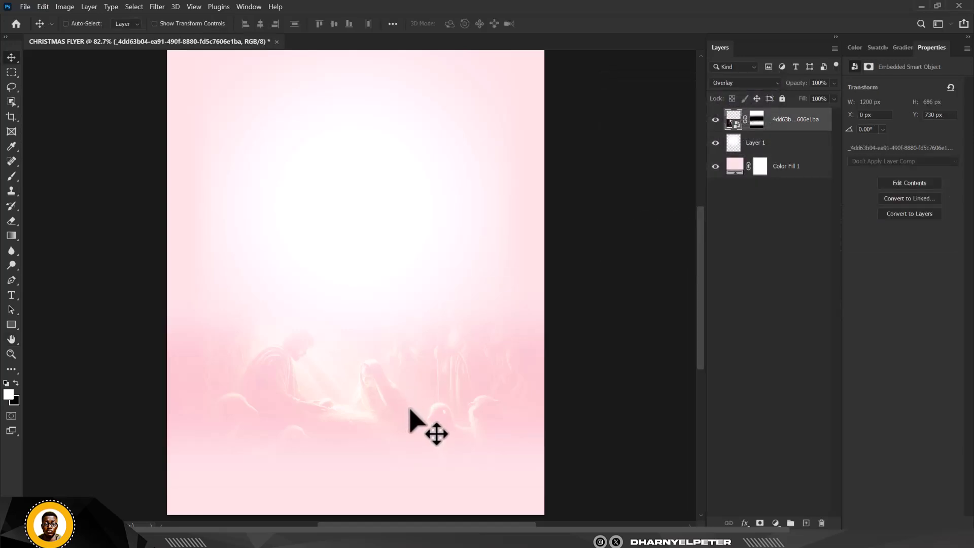
- Enlarge the nativity image to about 122% and shift it up and right
key(ctrl+t)
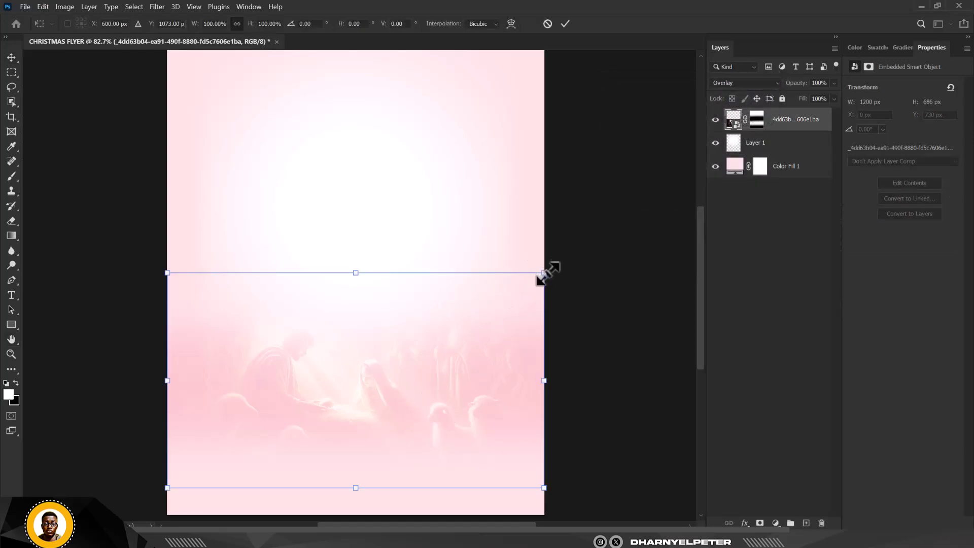
drag(548, 273, 580, 234)
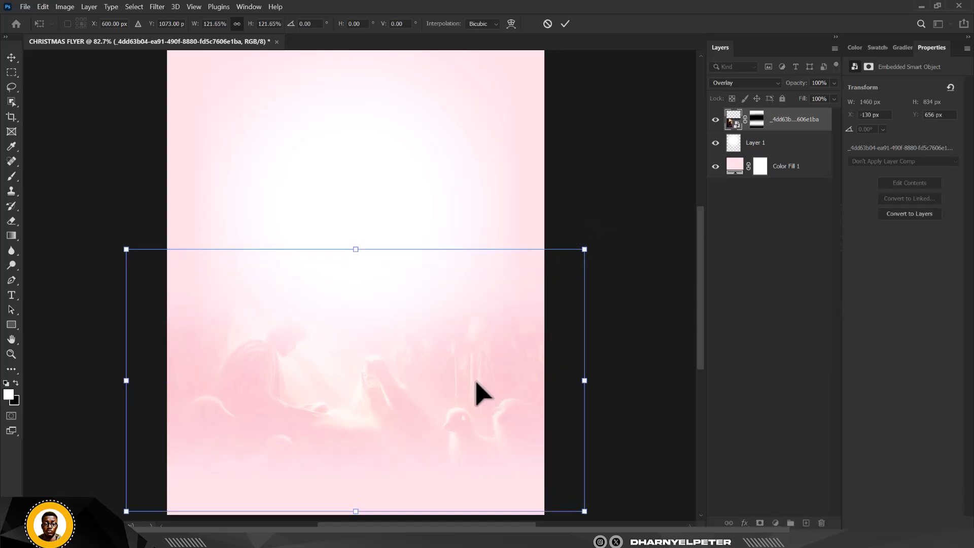
drag(475, 381, 488, 373)
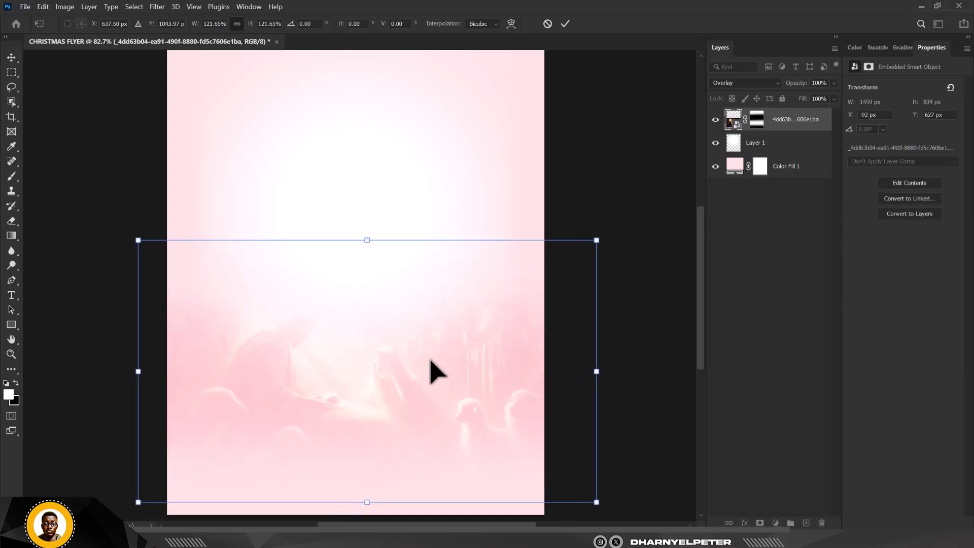
key(Return)
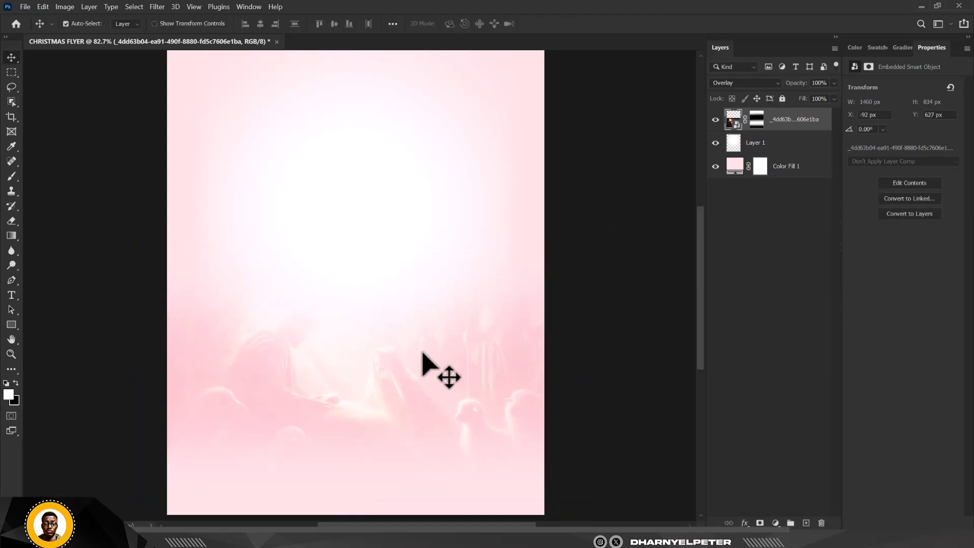
- Add a colorized Hue/Saturation (Hue 0, Saturation 100, Lightness +2) clipped to the nativity image
click(776, 522)
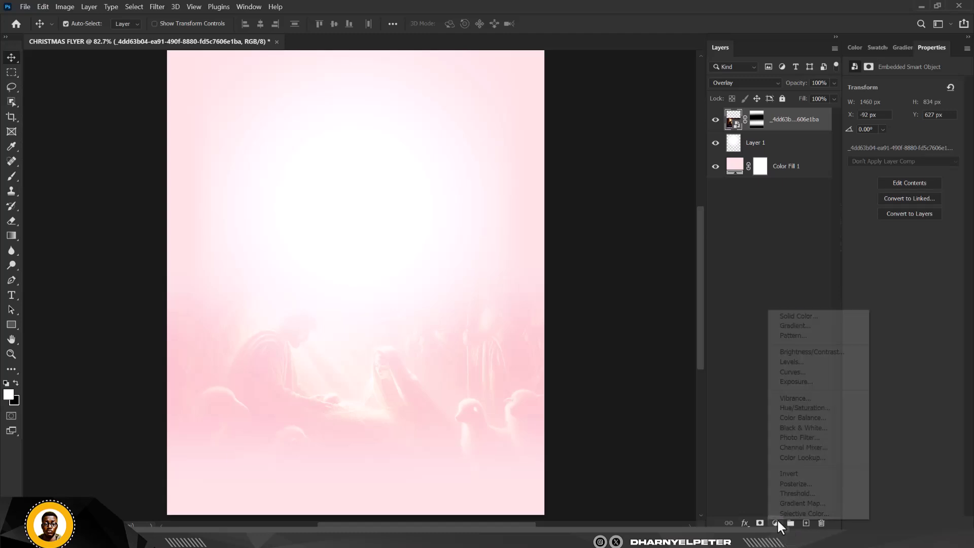
click(802, 412)
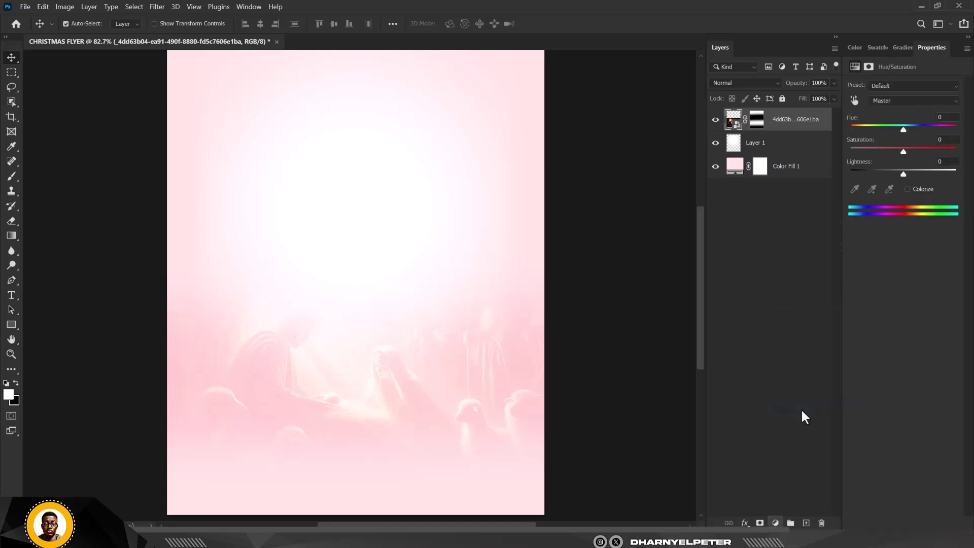
click(908, 189)
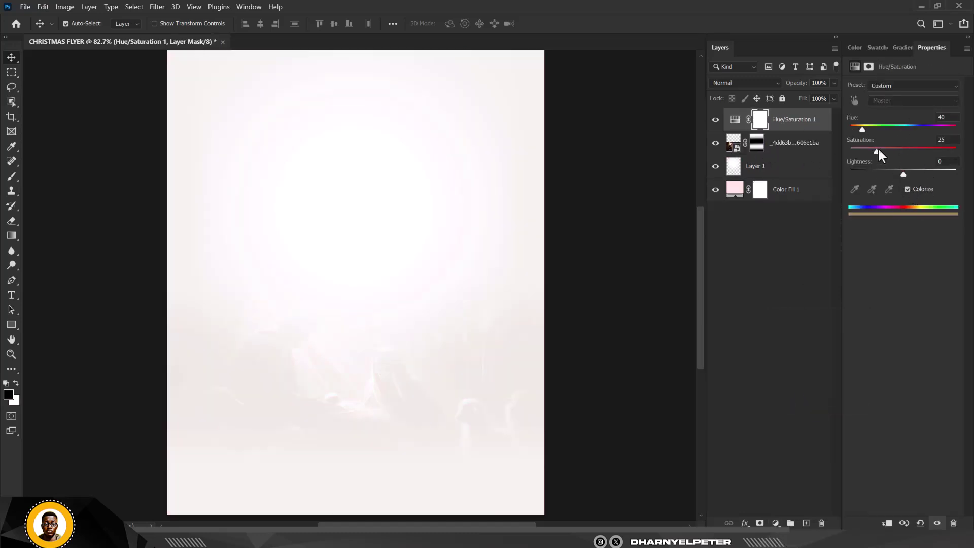
drag(911, 154, 956, 152)
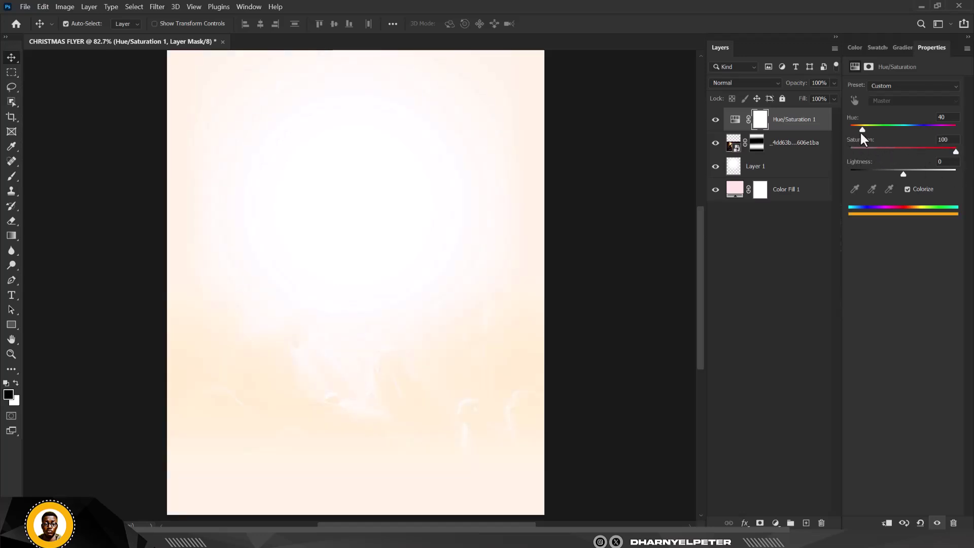
drag(862, 129, 849, 130)
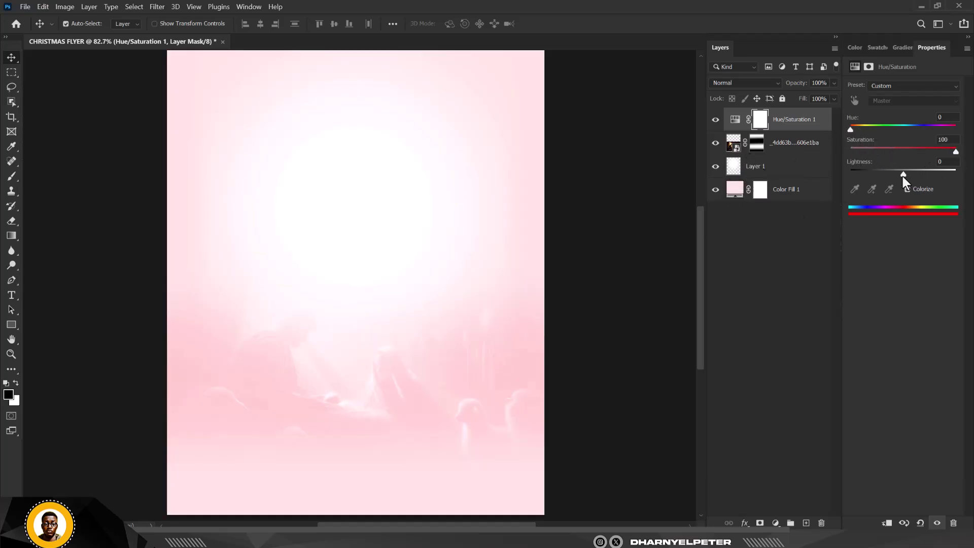
drag(903, 175, 889, 174)
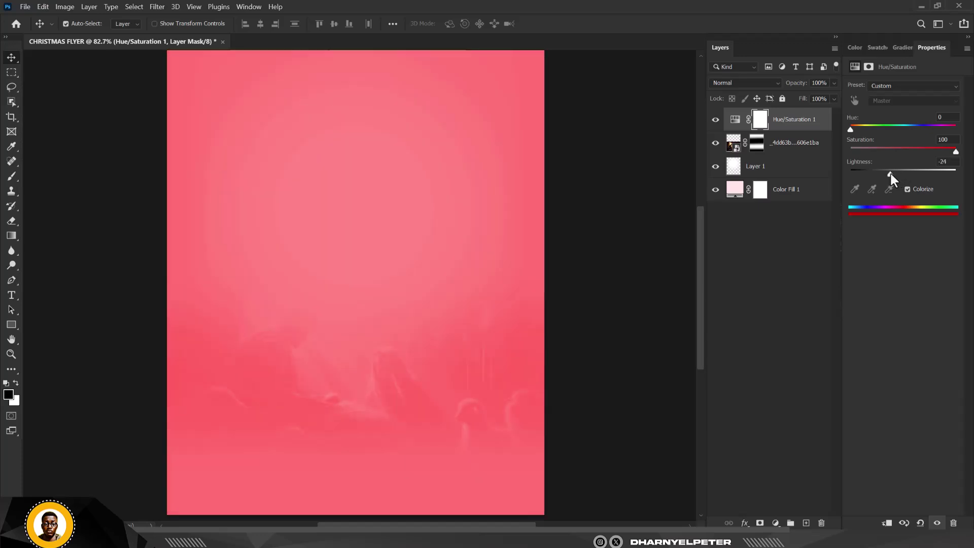
right_click(806, 130)
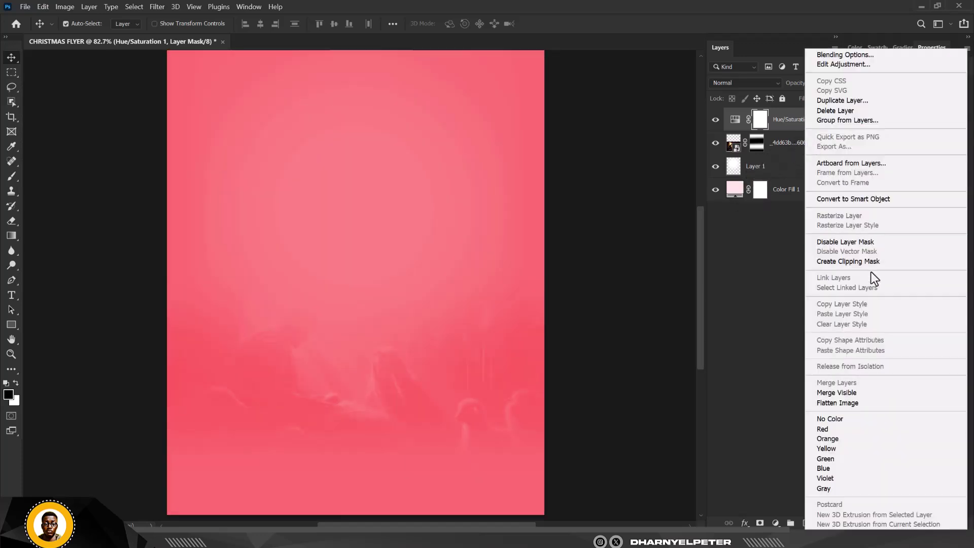
click(856, 262)
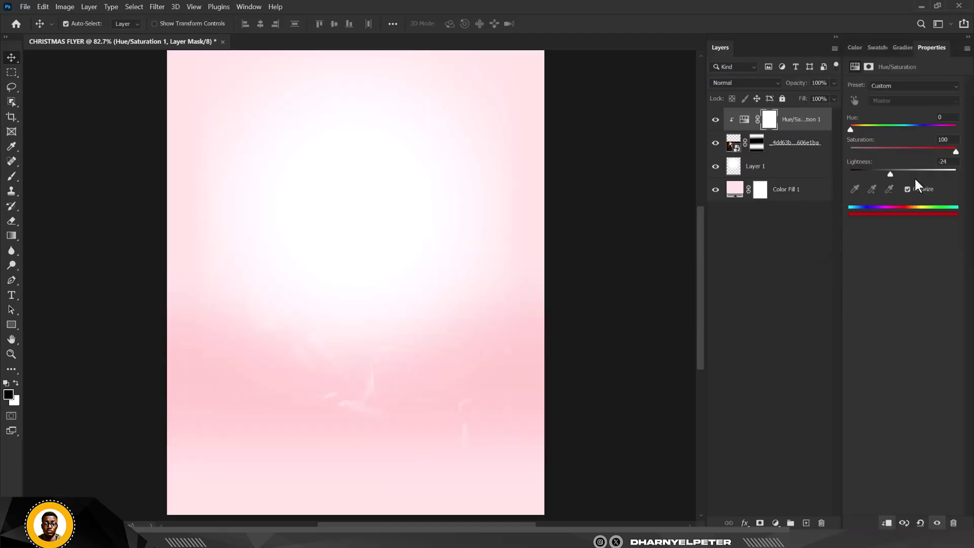
drag(890, 173, 906, 176)
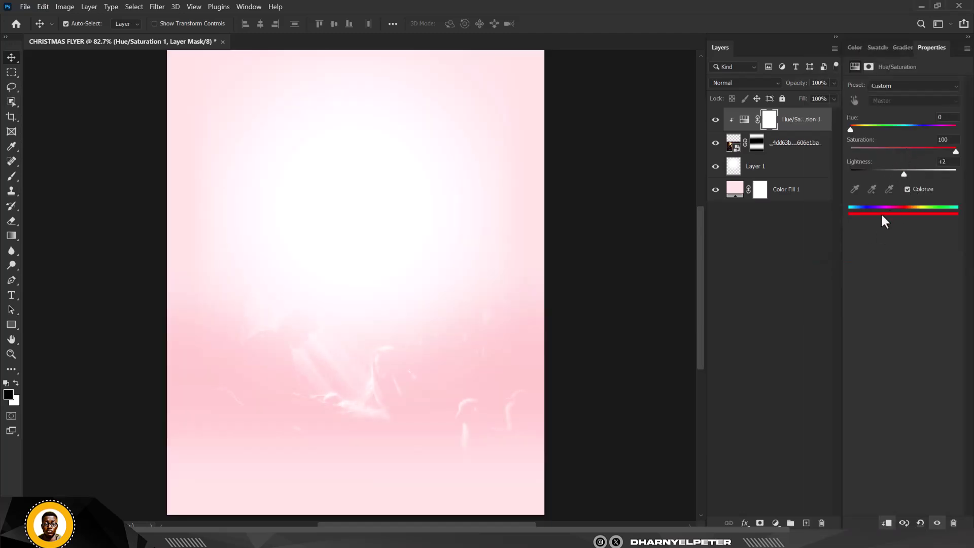
- Add a Curves adjustment bending the nativity image's midtones, then select the image with its adjustment layers
click(781, 144)
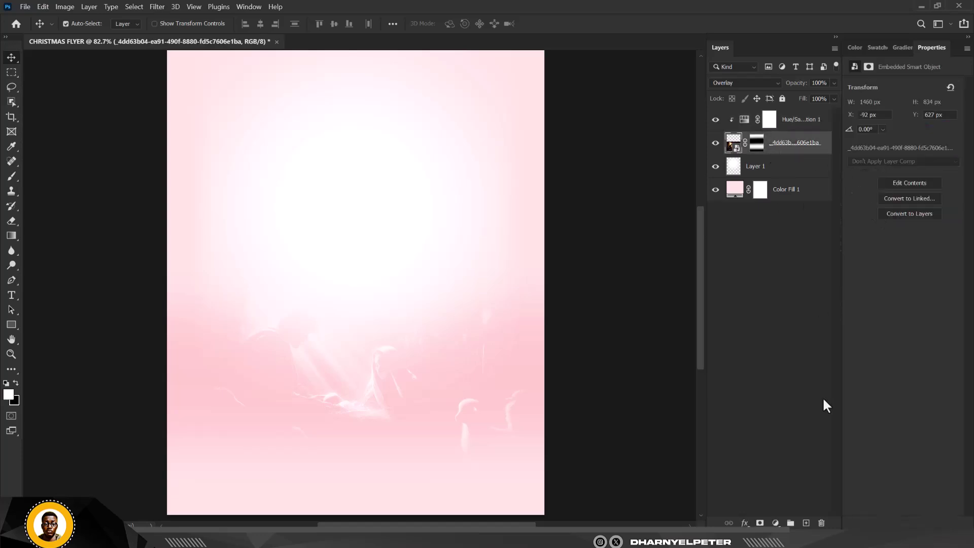
click(775, 523)
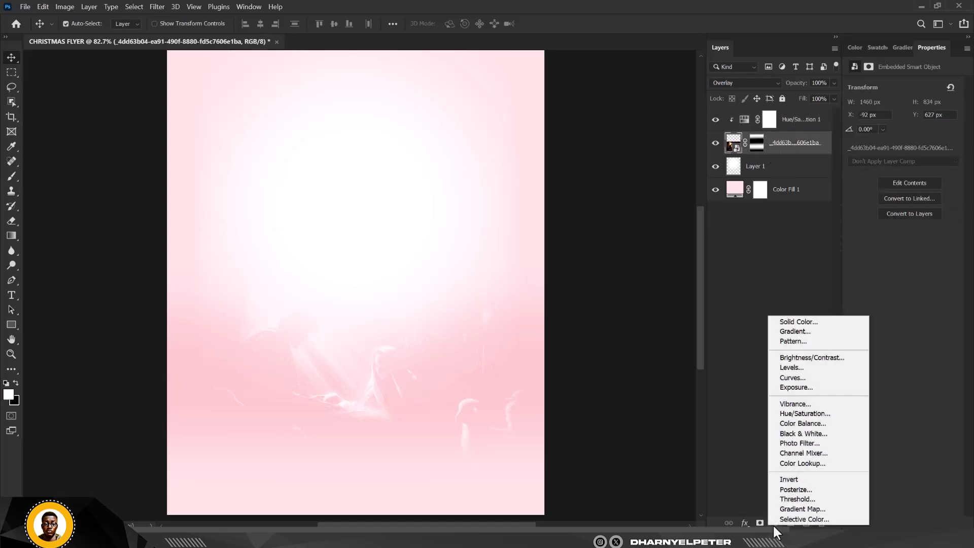
click(805, 379)
click(902, 166)
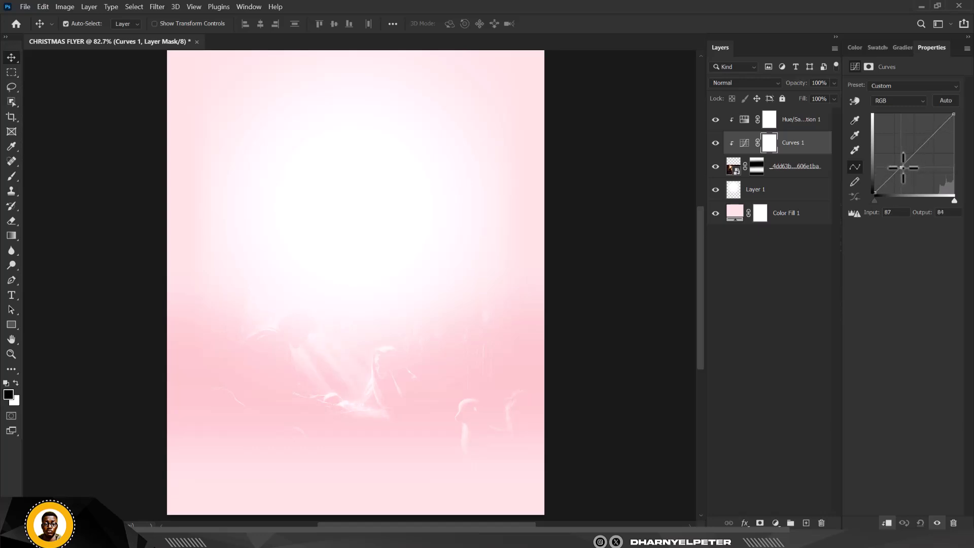
drag(902, 167, 899, 161)
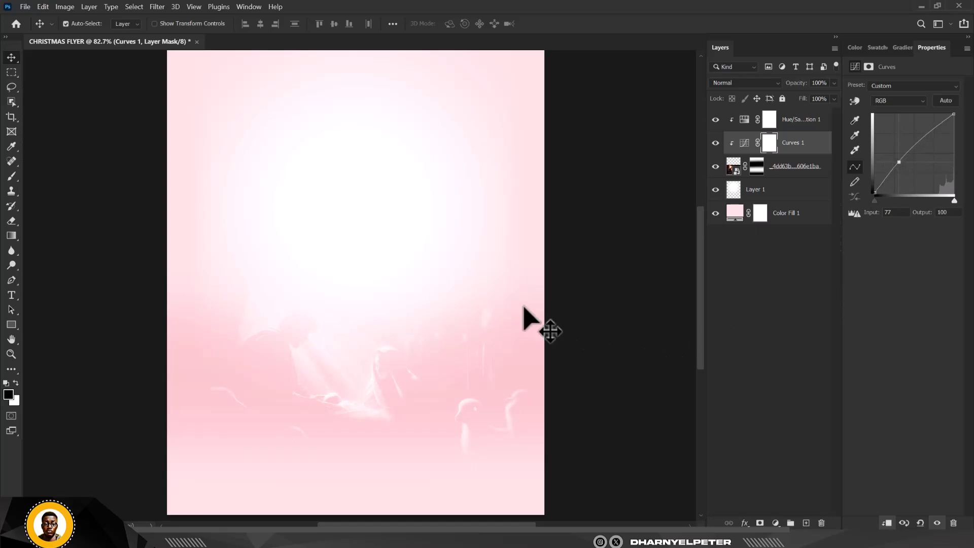
click(812, 163)
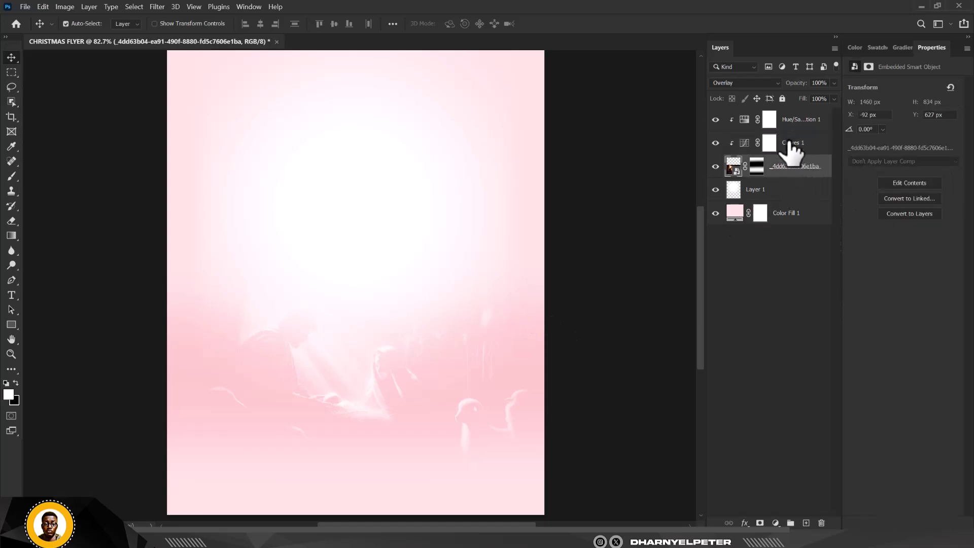
shift+click(803, 121)
- Group the three nativity layers, duplicate the group, and lower its opacity to 36%
key(ctrl+g)
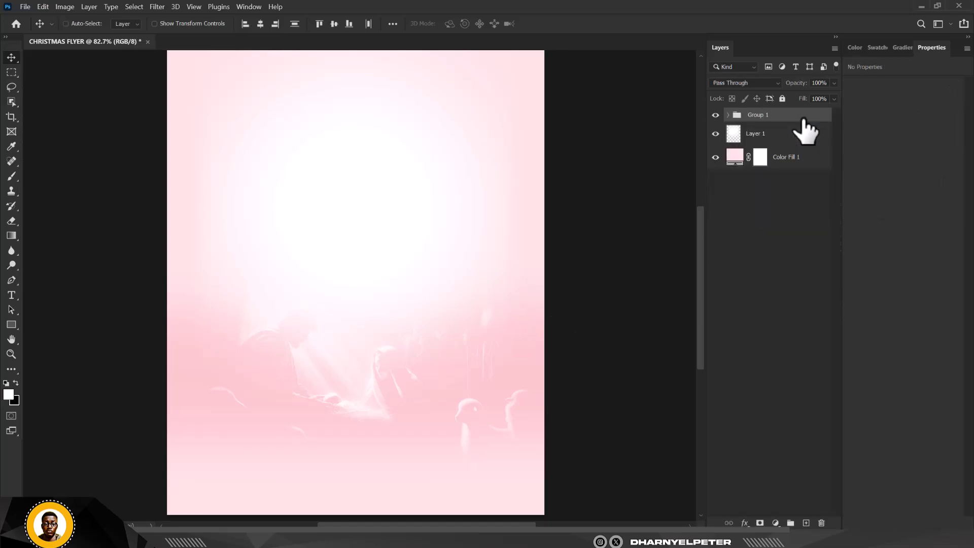
key(ctrl+j)
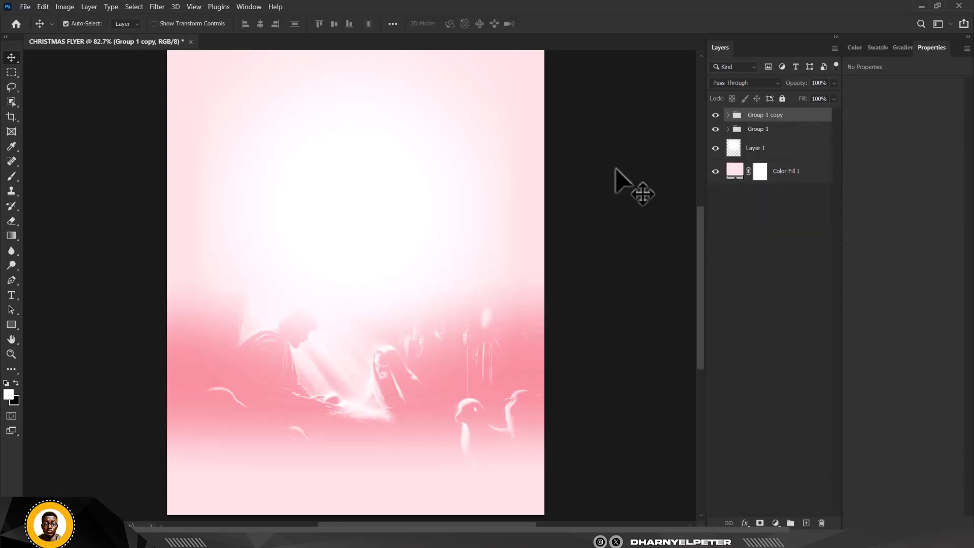
click(834, 83)
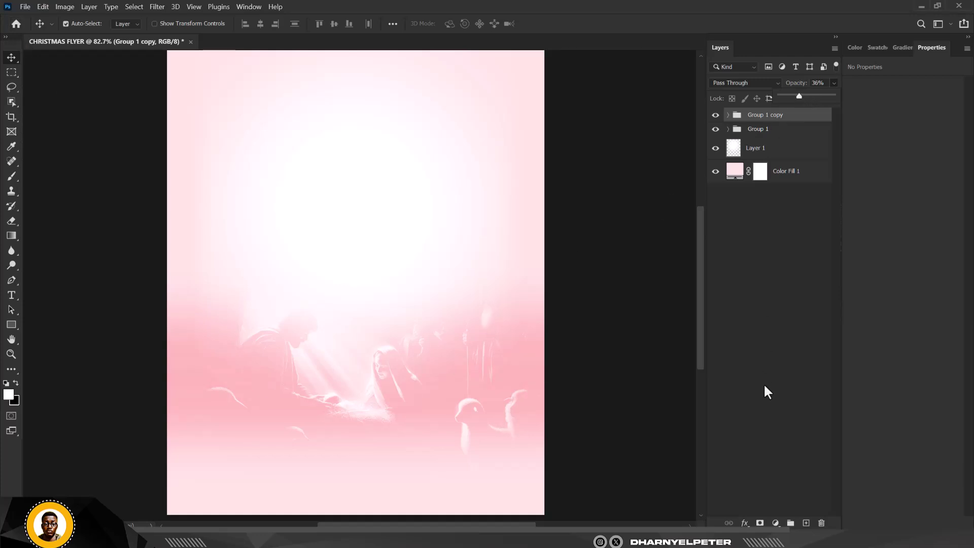
- Set Group 1 copy to Multiply blending with its fill at about 55%
click(744, 83)
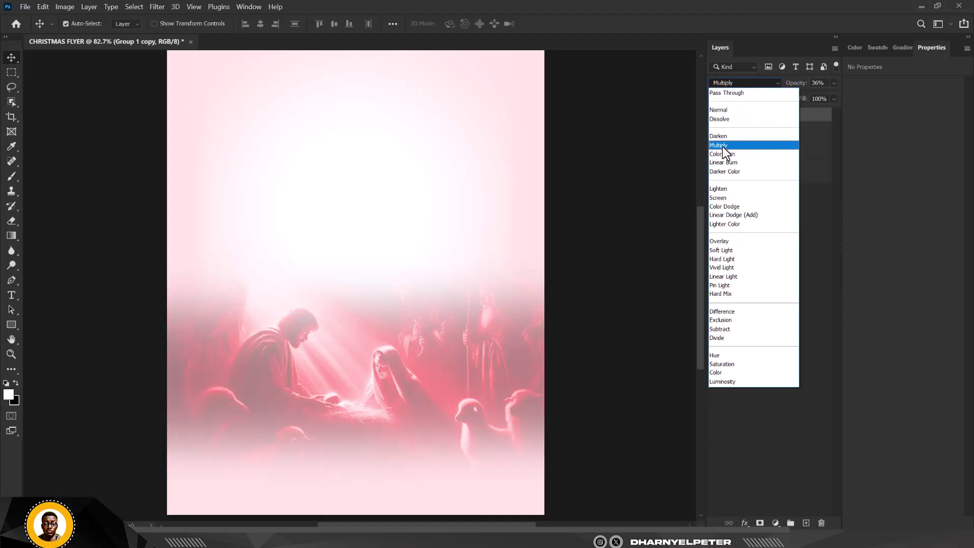
click(724, 147)
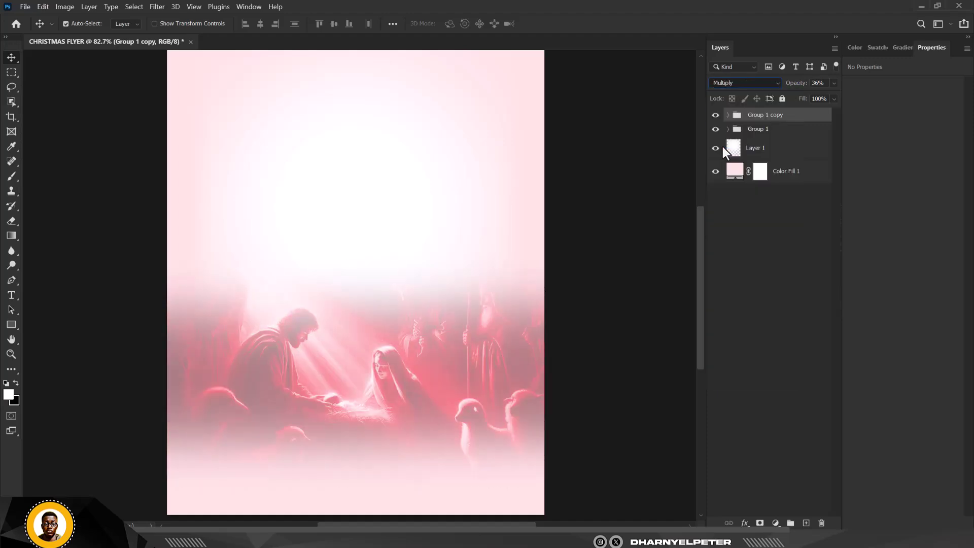
click(833, 99)
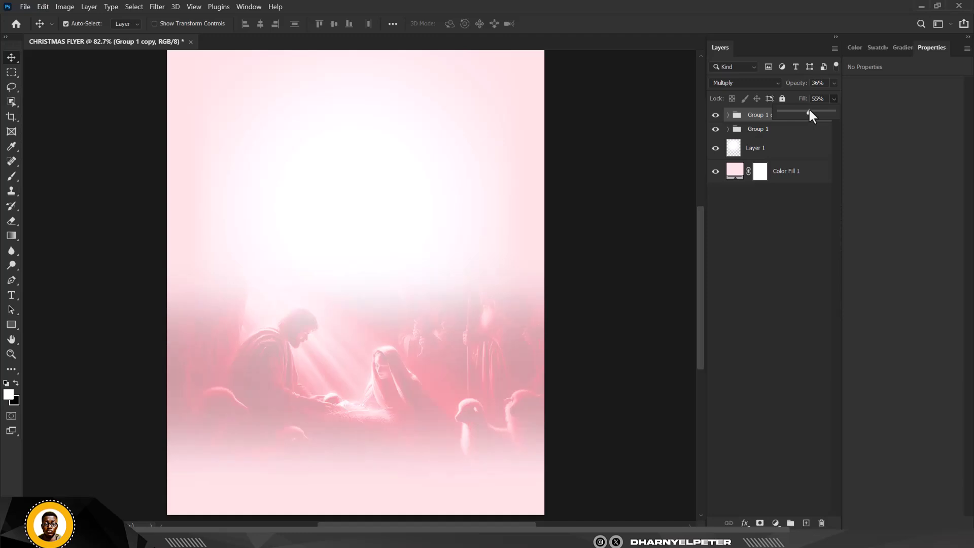
click(652, 146)
click(650, 147)
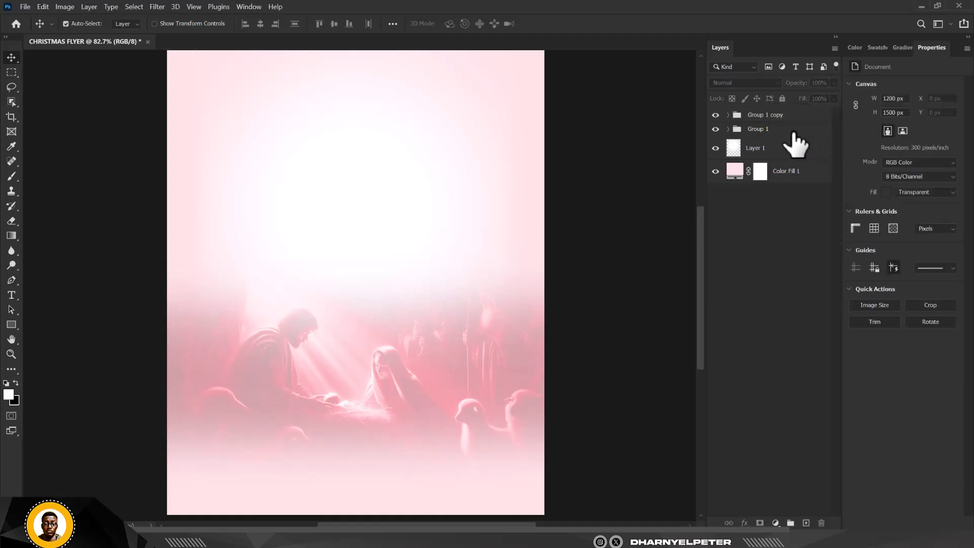
- Add a 'Feliz' text layer near the top of the flyer above Layer 1
click(771, 151)
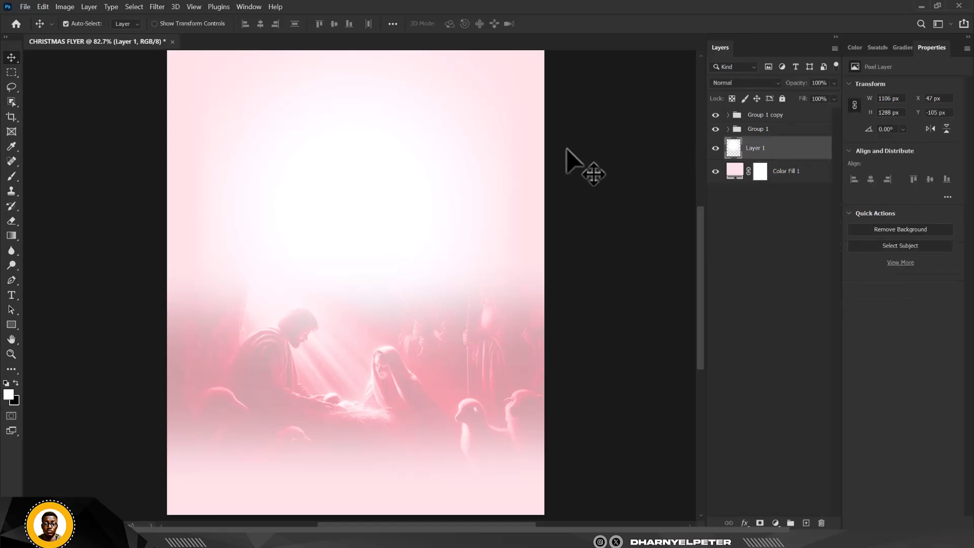
scroll(365, 203, down, 1)
scroll(365, 203, up, 1)
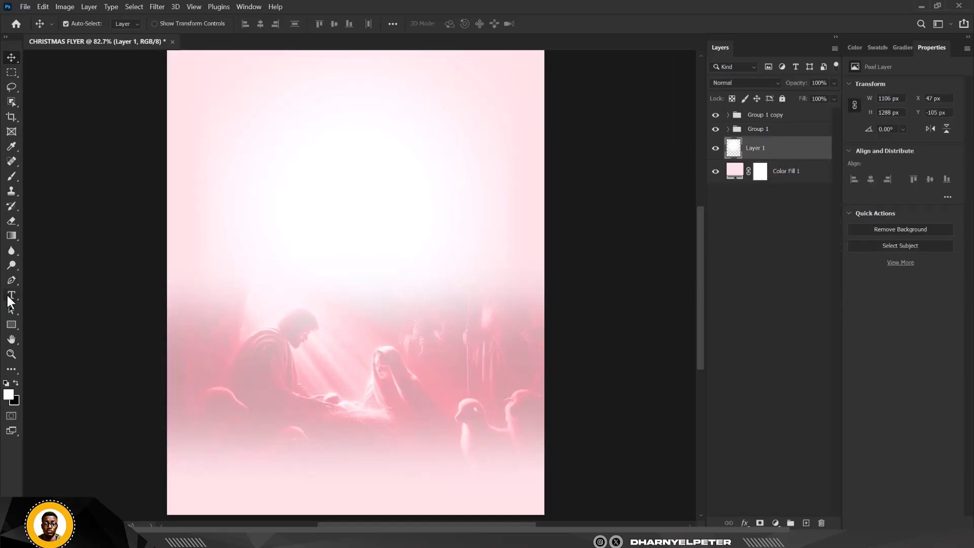
click(311, 177)
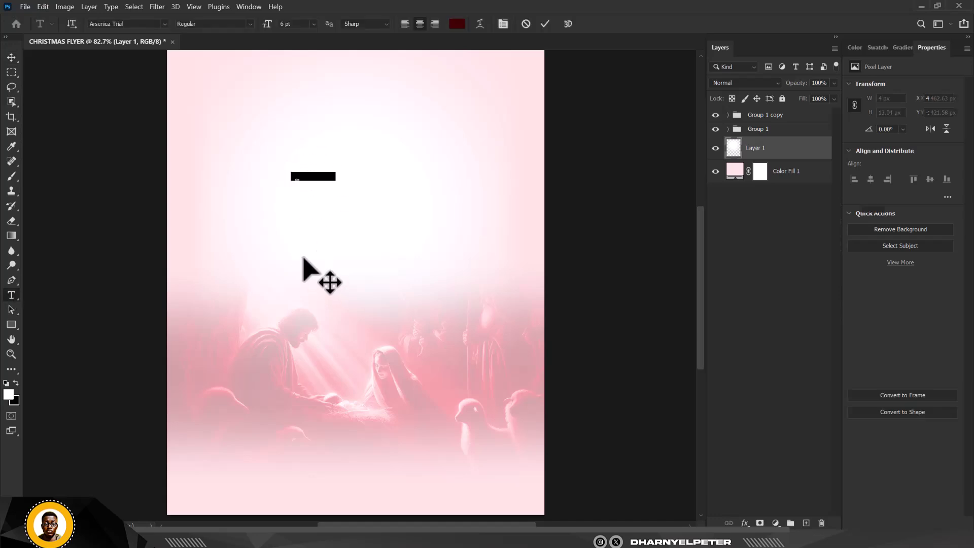
click(314, 177)
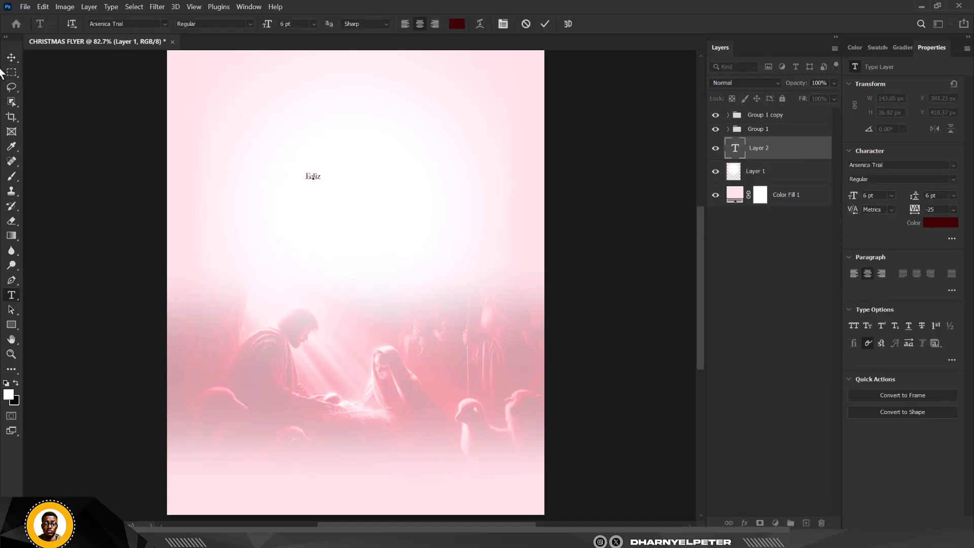
click(11, 61)
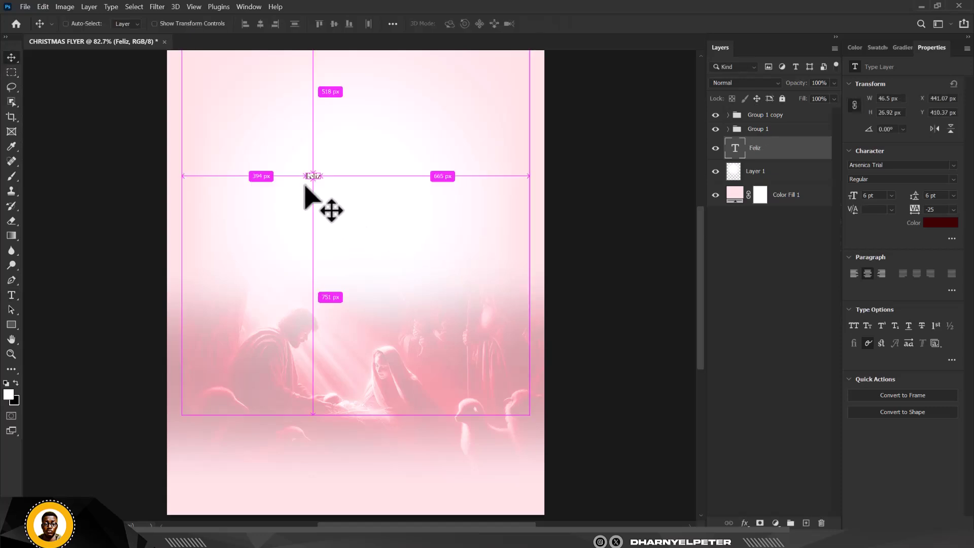
- Enlarge Feliz to headline size, centre it near the top, and colour it bright red ff0000
key(ctrl+t)
drag(316, 177, 500, 352)
drag(490, 269, 432, 251)
drag(377, 218, 390, 206)
key(Return)
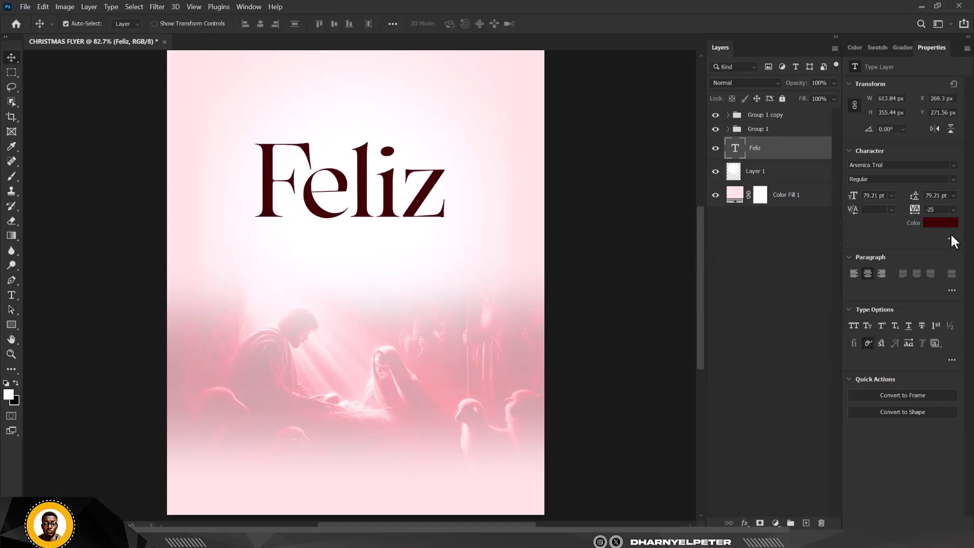
click(933, 223)
drag(653, 169, 675, 154)
click(800, 150)
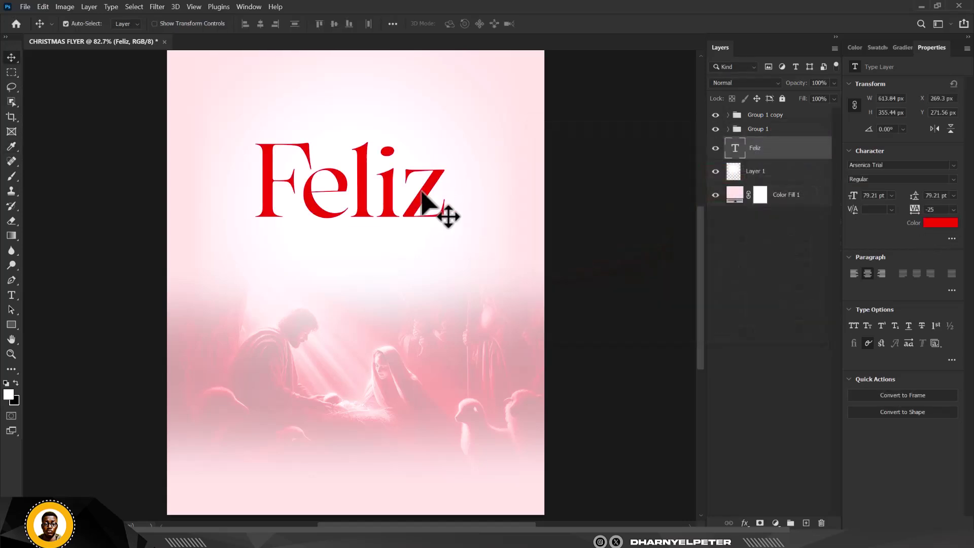
- Duplicate Feliz just below the original and retype the copy as 'Natal'
drag(439, 208, 430, 272)
double_click(735, 148)
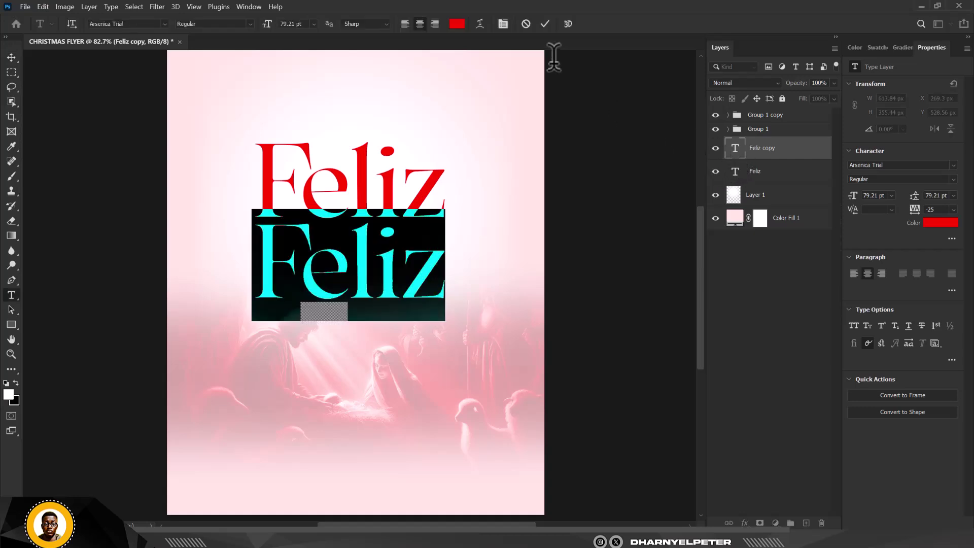
text(Natal)
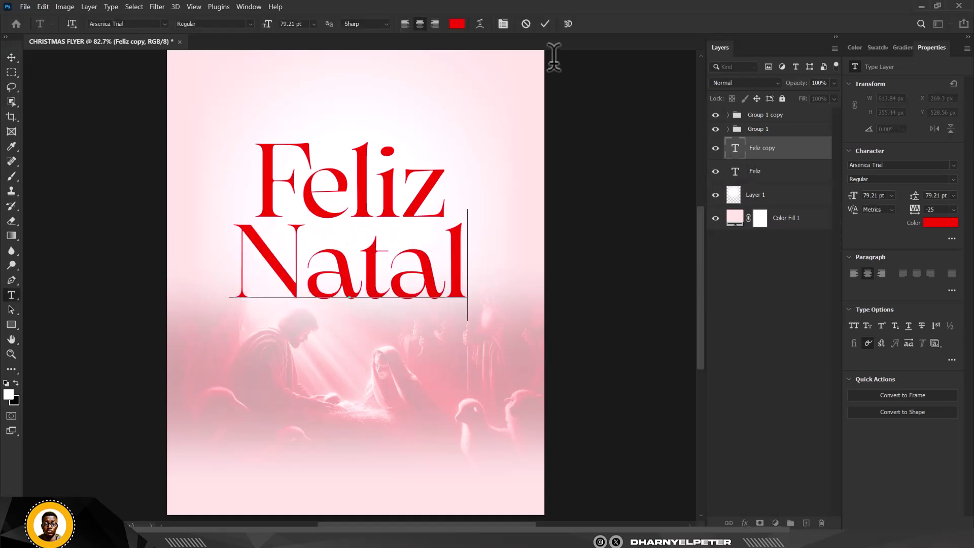
- Commit the Natal text and switch the headline font to Aubrey
key(ctrl+Return)
key(v)
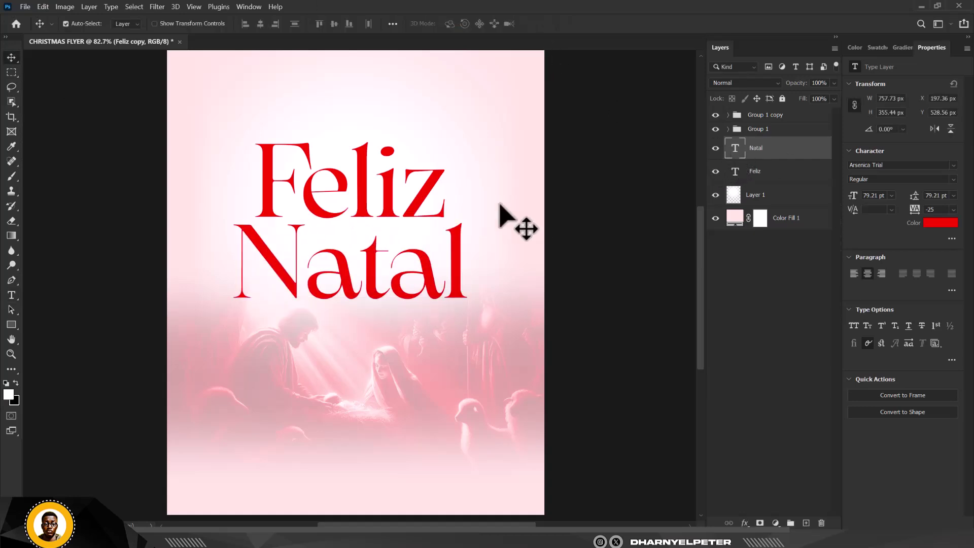
click(953, 165)
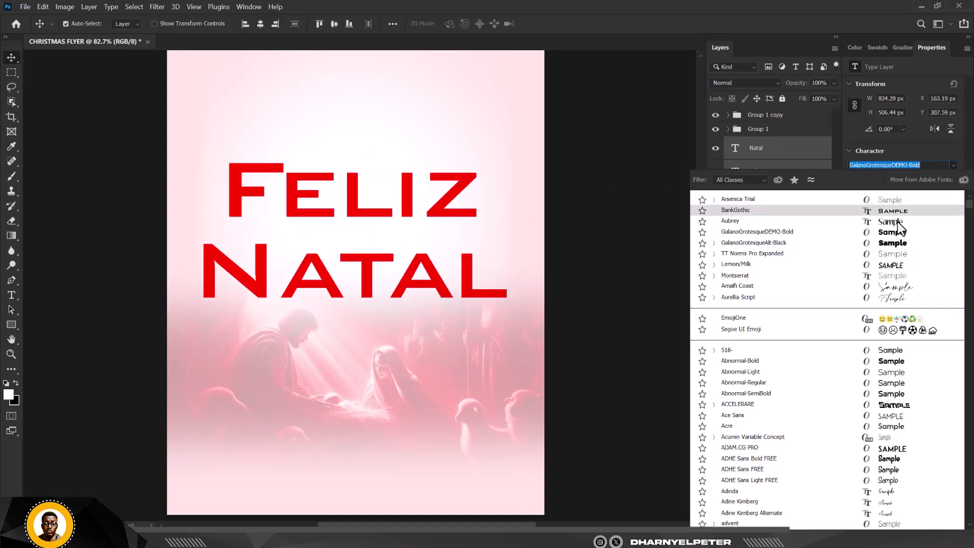
click(738, 198)
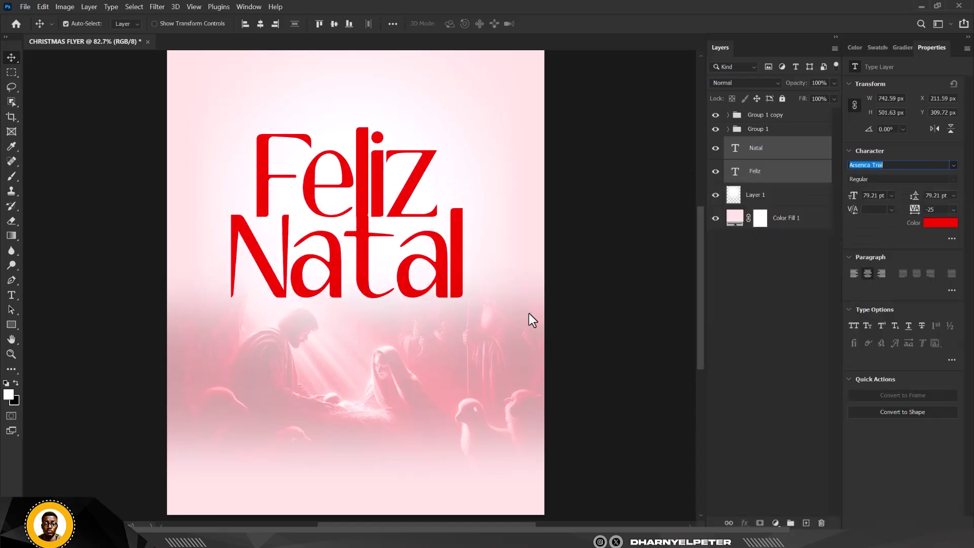
click(609, 196)
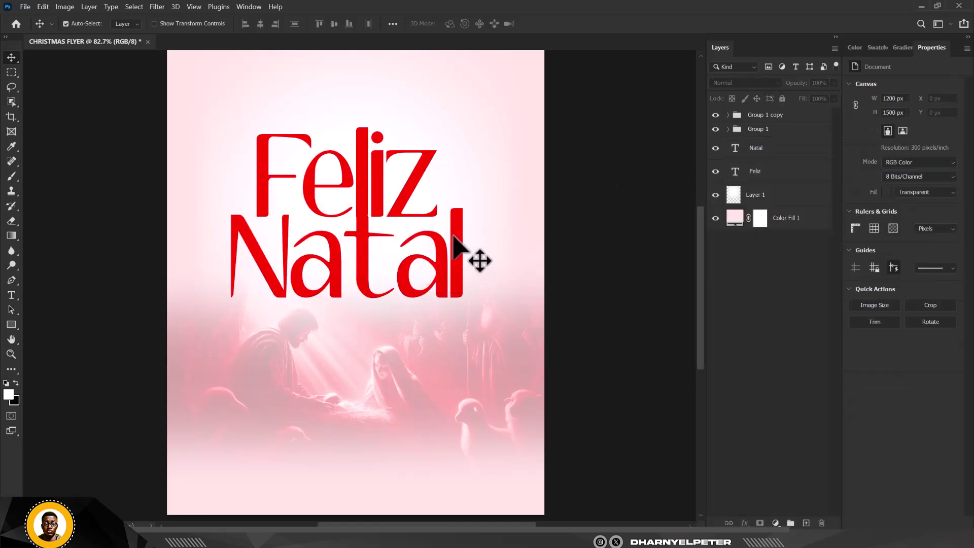
- Shrink Natal to about 78%, tuck it under Feliz, and reposition the headline block
drag(456, 234, 463, 253)
key(ctrl+t)
drag(465, 342, 439, 328)
mouse_move(432, 292)
mouse_down()
mouse_move(434, 257)
mouse_move(430, 279)
mouse_up()
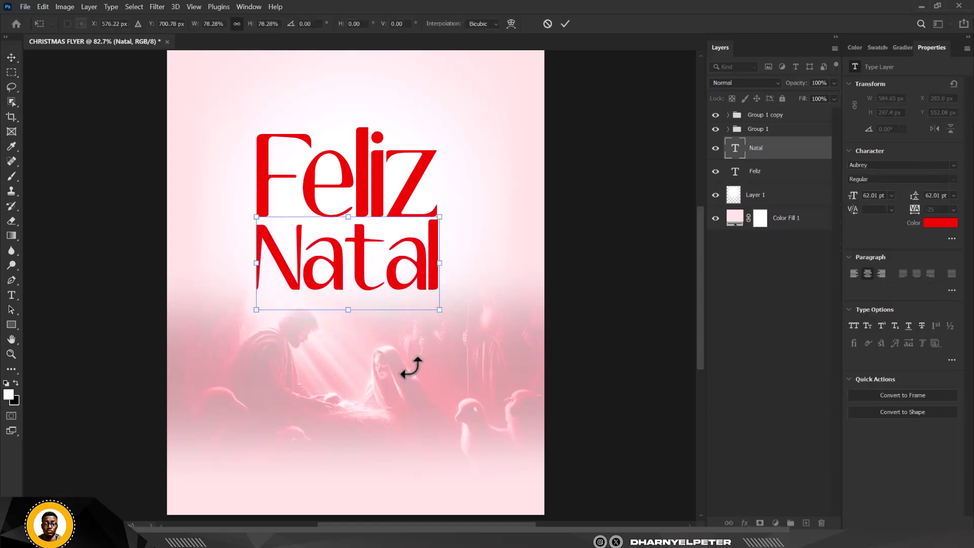
key(Return)
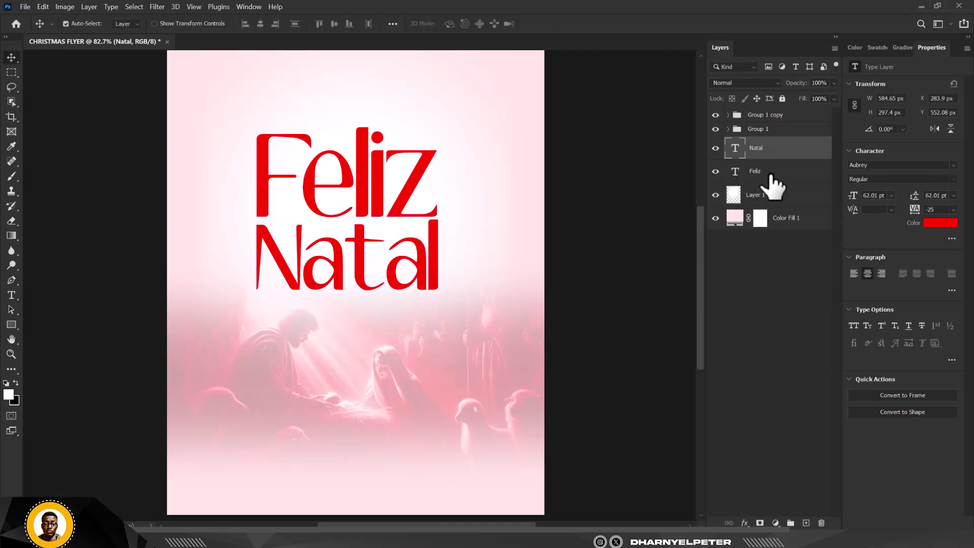
shift+click(391, 218)
drag(391, 217, 388, 206)
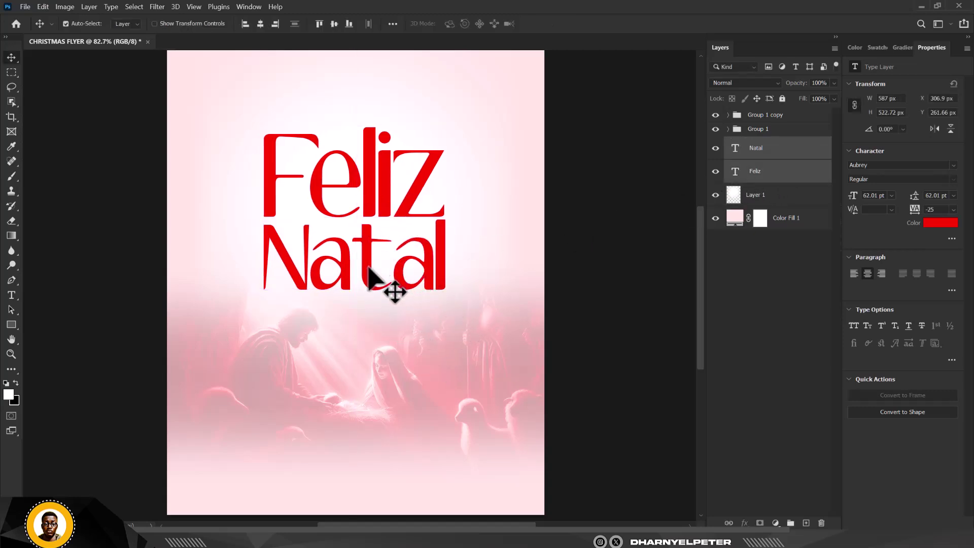
drag(368, 267, 378, 229)
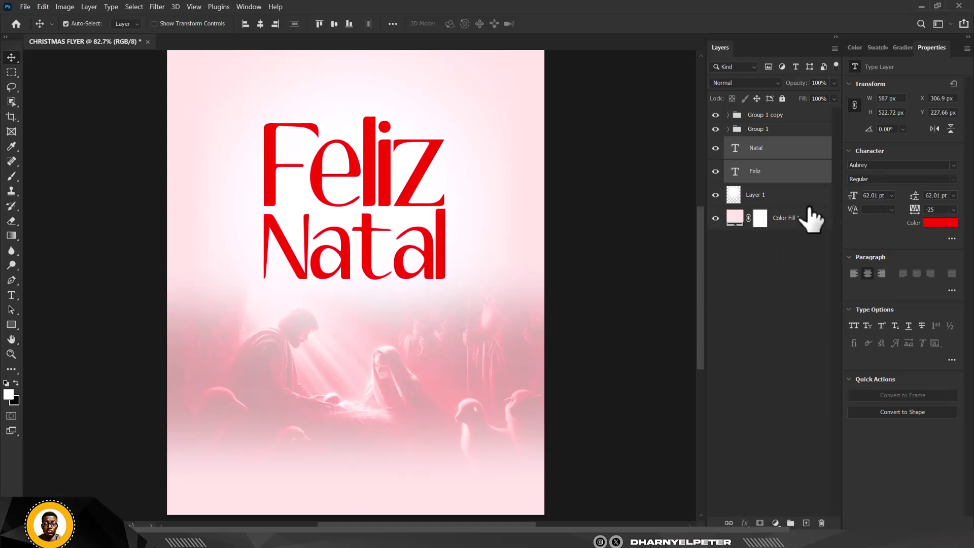
- Move both nativity groups below the headline layers and nudge Layer 1 up 20 px
click(771, 129)
shift+click(781, 116)
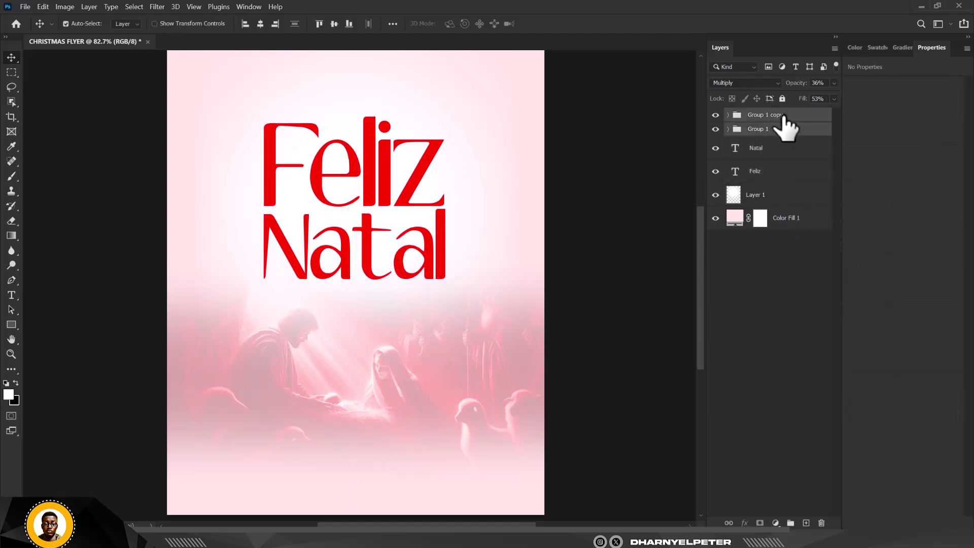
drag(779, 133, 771, 183)
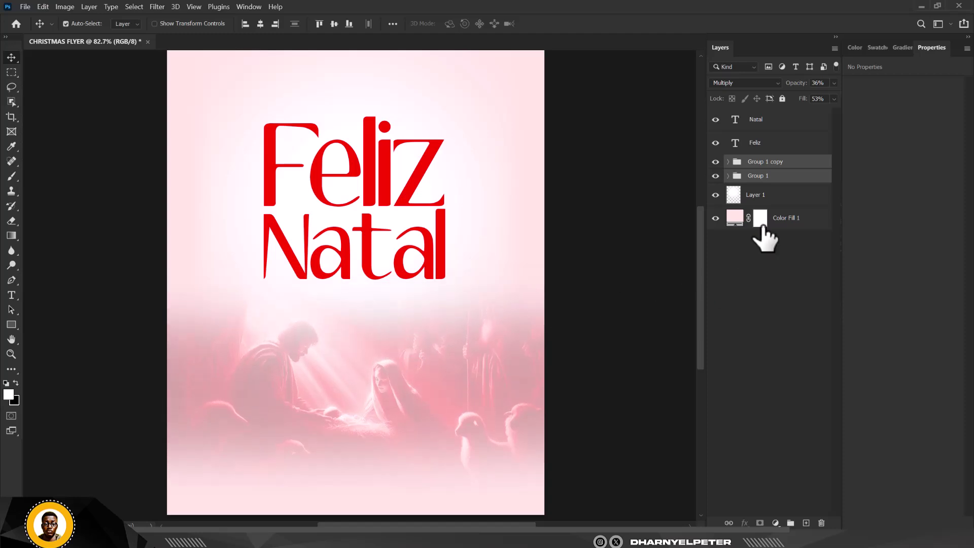
click(771, 198)
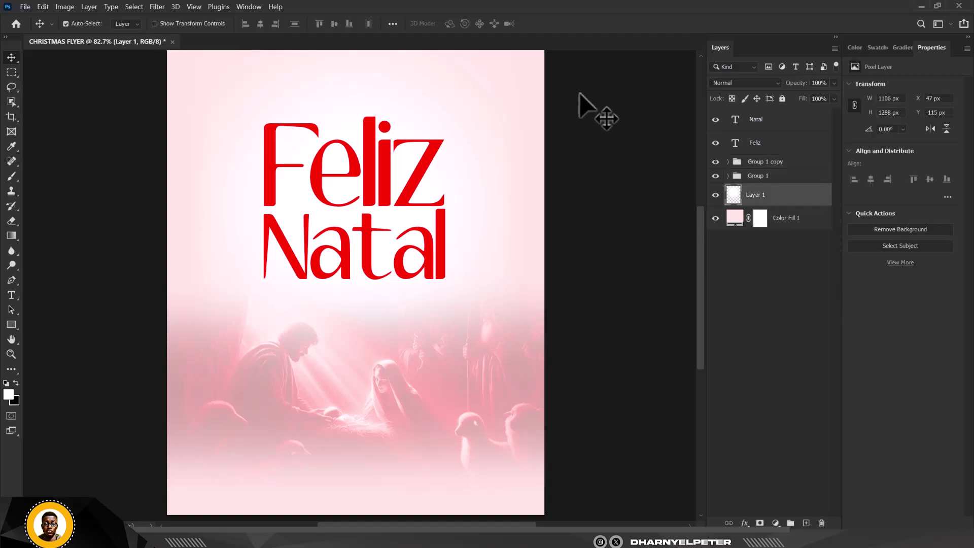
key(shift+Up)
key(shift+Up)
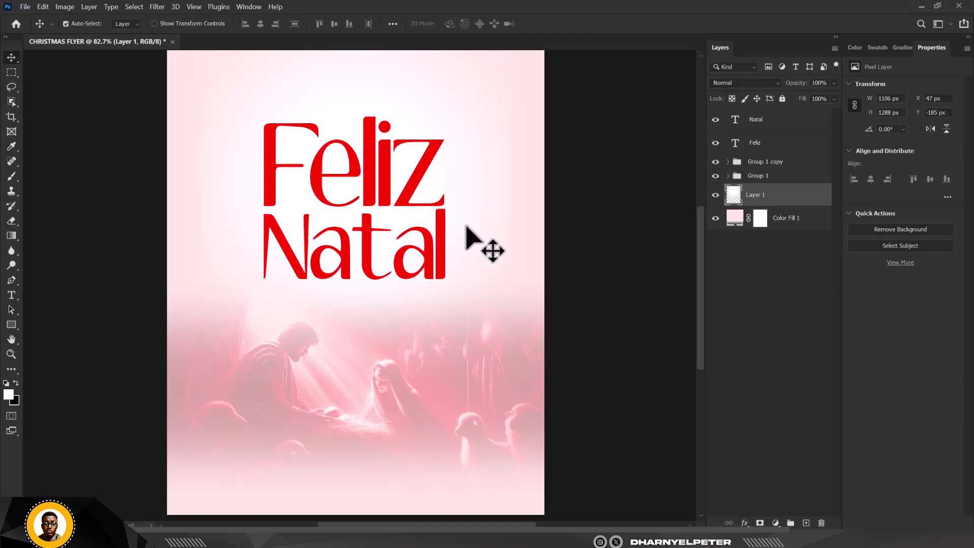
- Scale Feliz and Natal together to about 103.5%
click(780, 122)
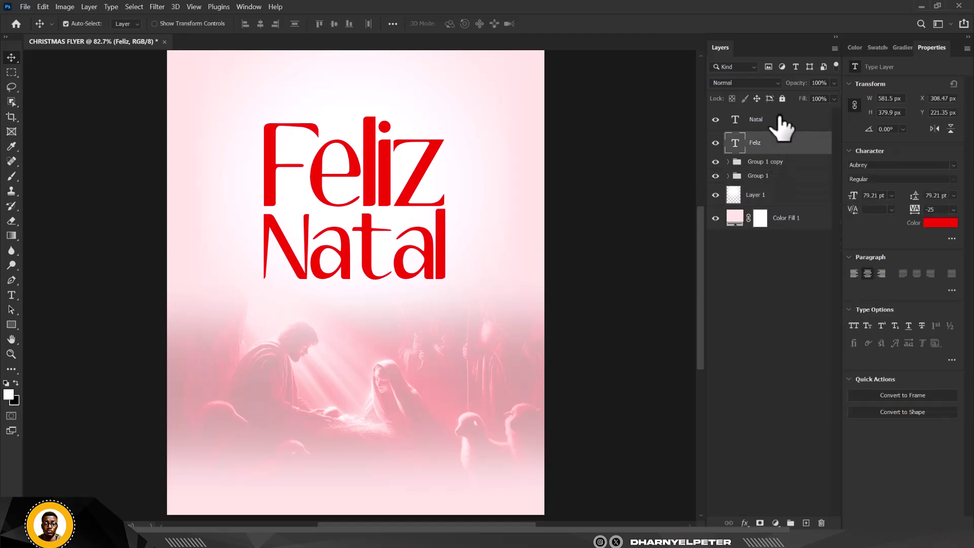
shift+click(780, 123)
key(ctrl+t)
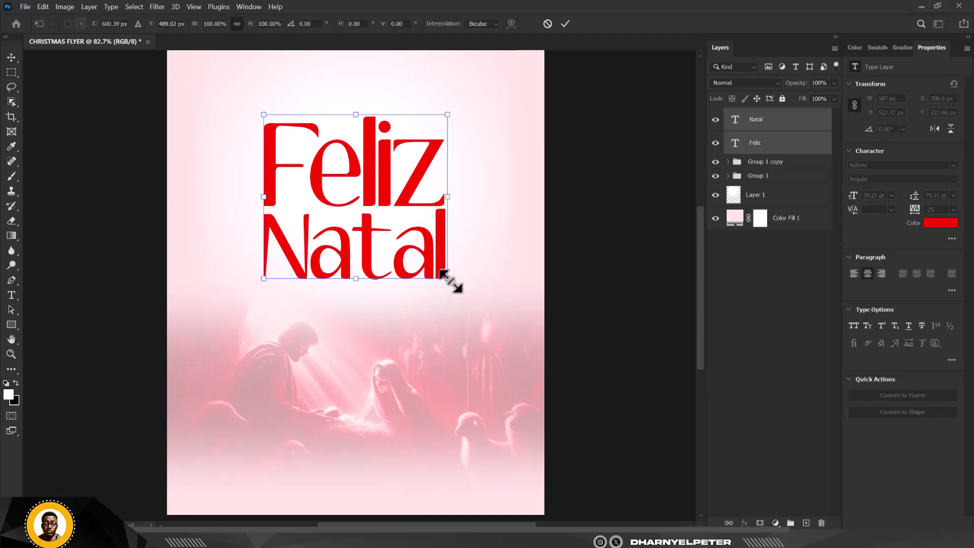
drag(451, 280, 435, 261)
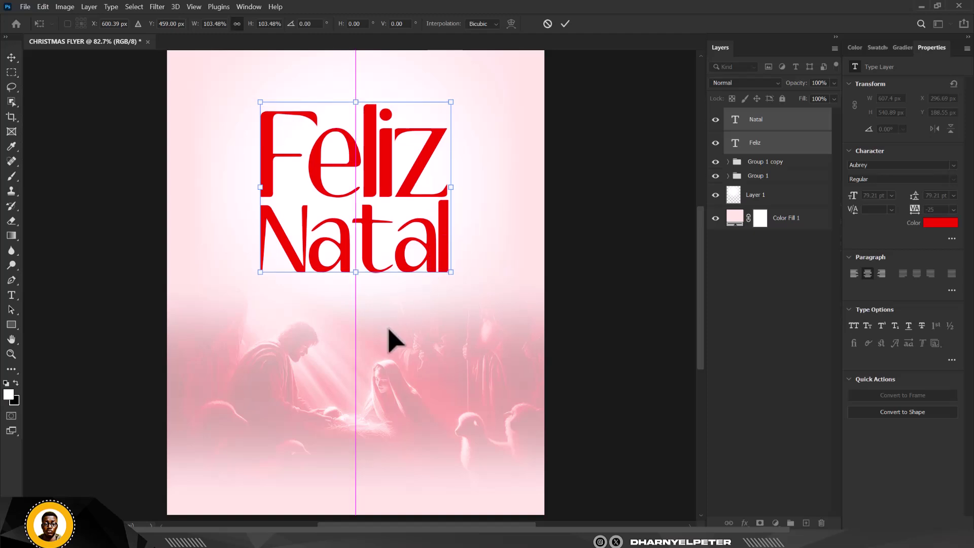
scroll(374, 345, down, 1)
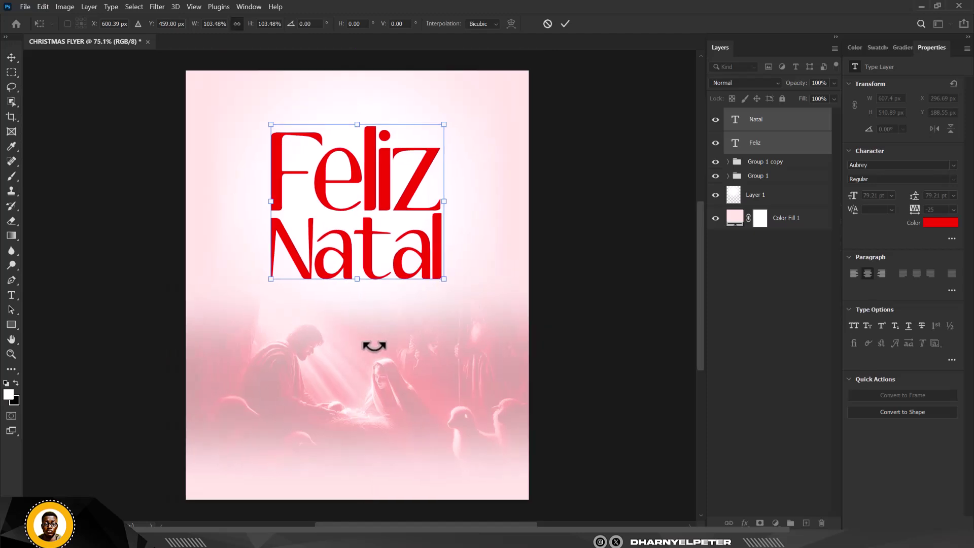
key(Return)
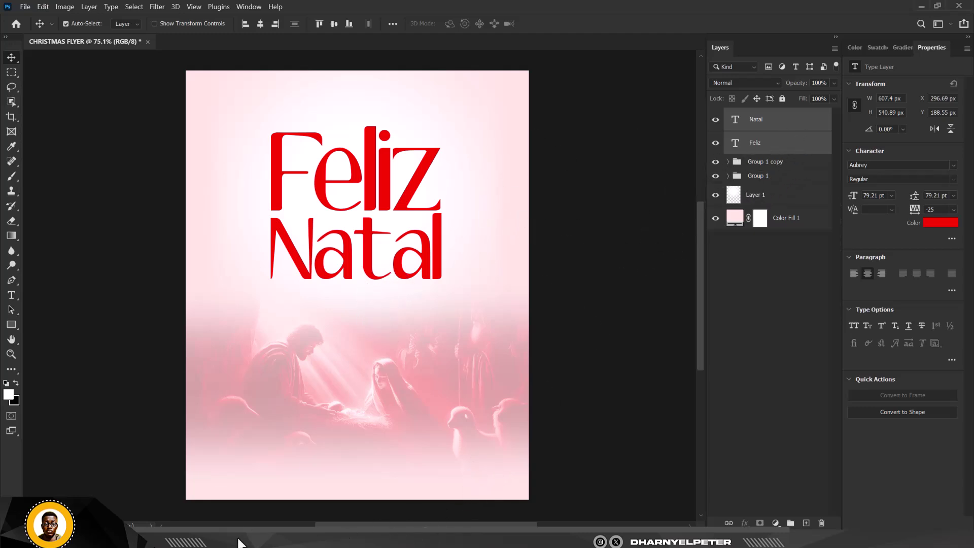
- Drag the wreath and then the lantern image from the CHRISTMAS FLYER folder onto the flyer
click(223, 543)
click(323, 117)
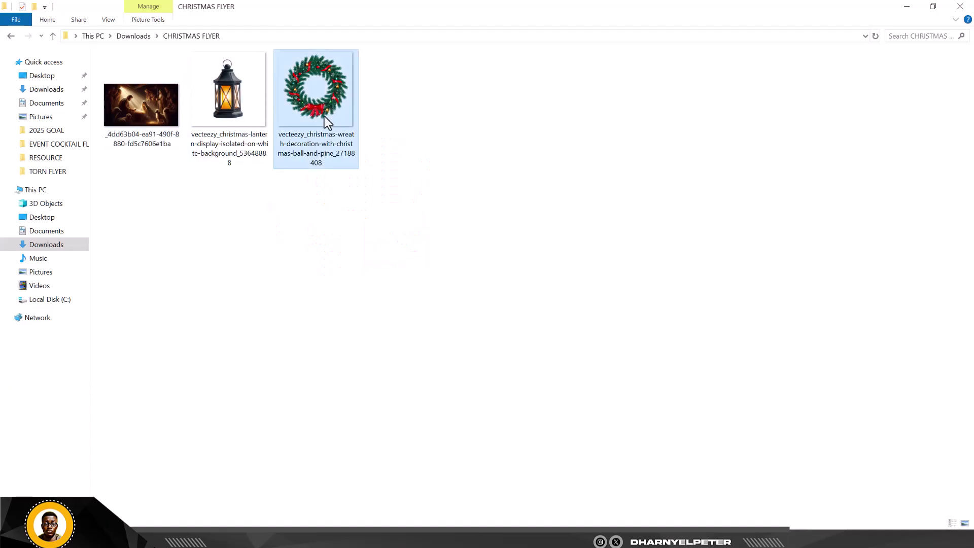
drag(406, 147, 364, 498)
click(224, 108)
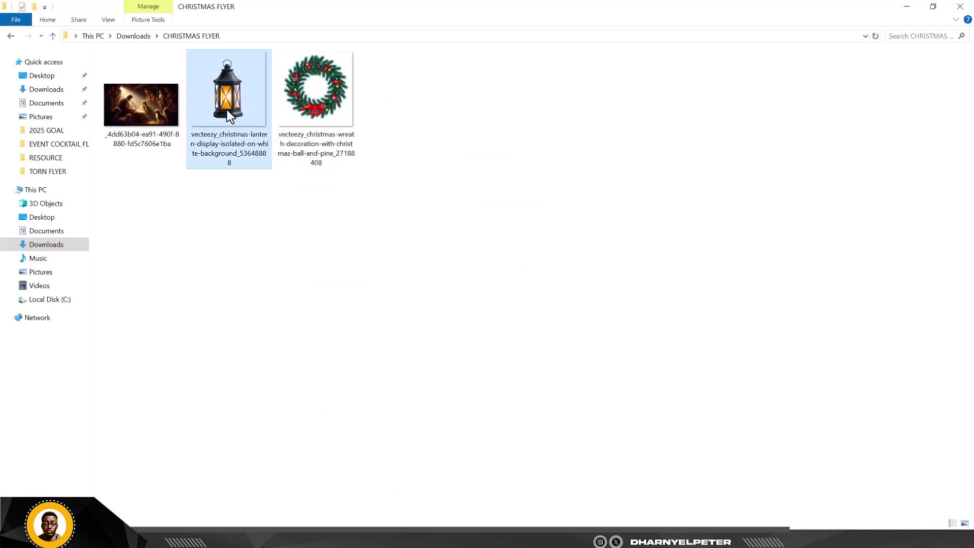
drag(224, 119, 491, 376)
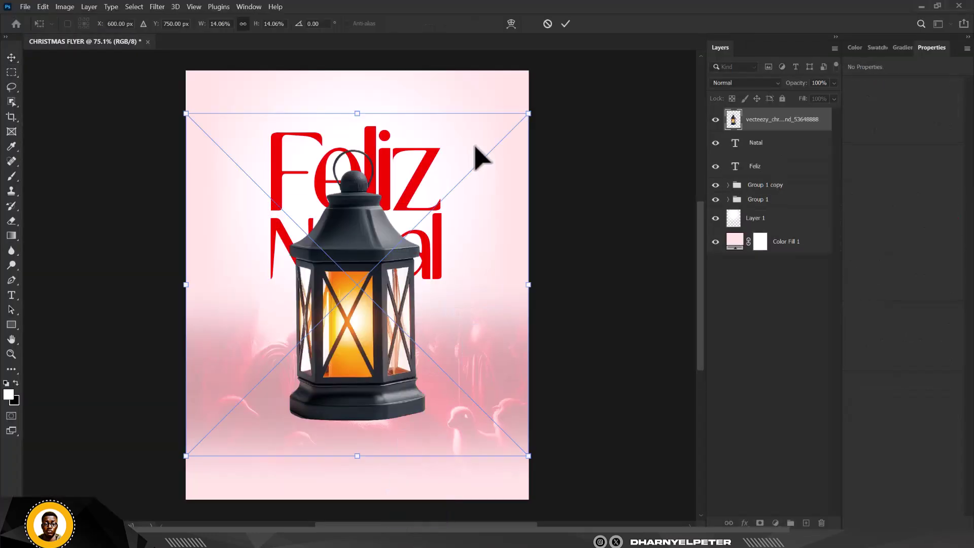
- Shrink the placed lantern and set it just below the headline
drag(528, 114, 470, 235)
key(super)
key(super)
drag(456, 193, 392, 250)
drag(331, 366, 362, 380)
key(Return)
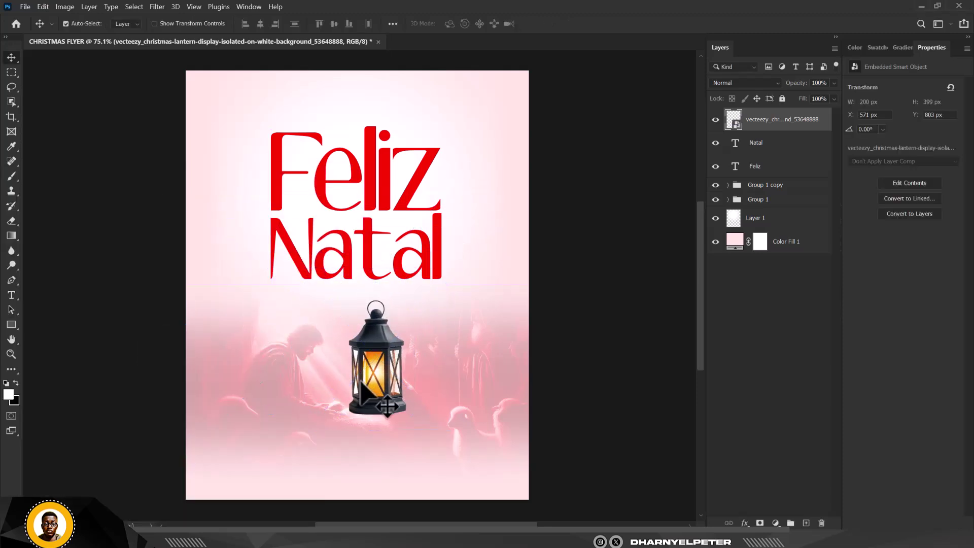
- Choose a saturated orange as the painting colour
scroll(446, 435, up, 5)
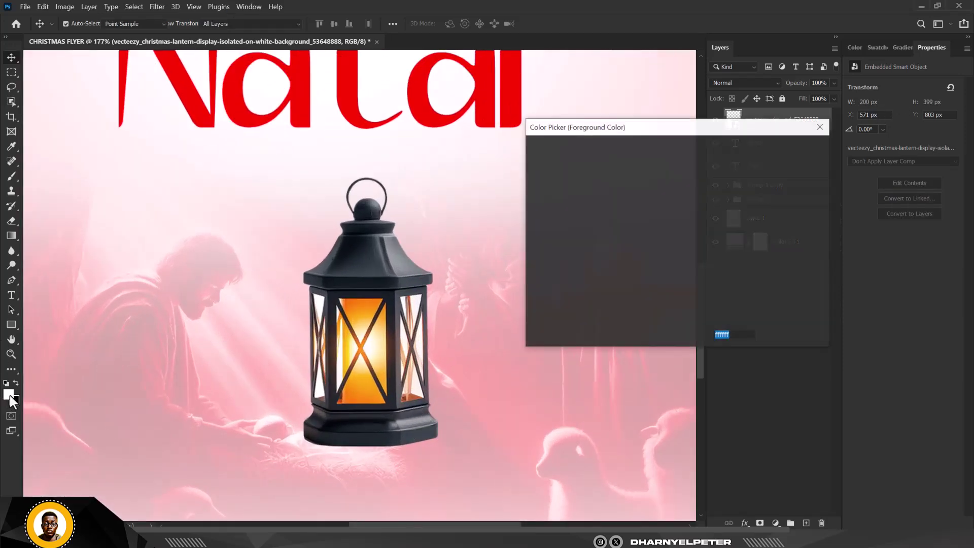
click(373, 342)
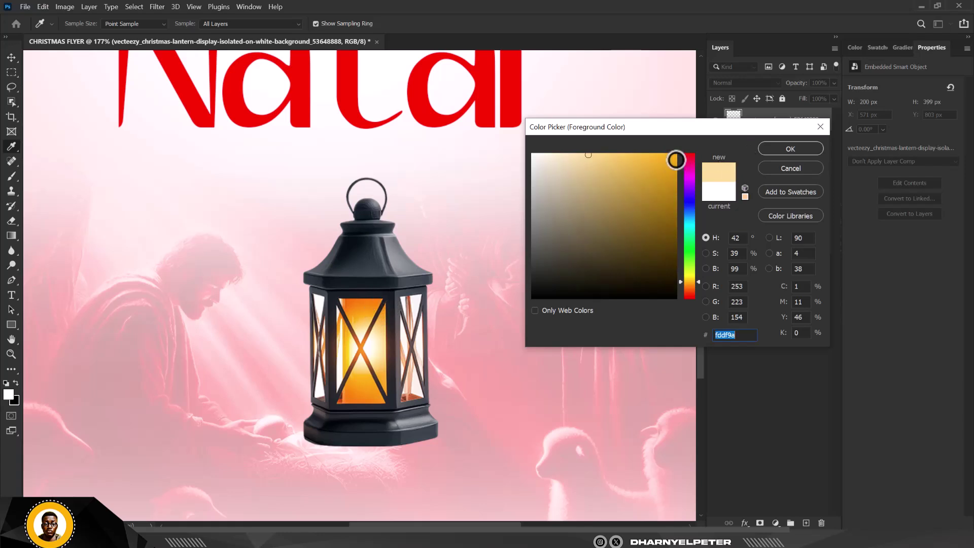
click(676, 158)
key(Return)
key(v)
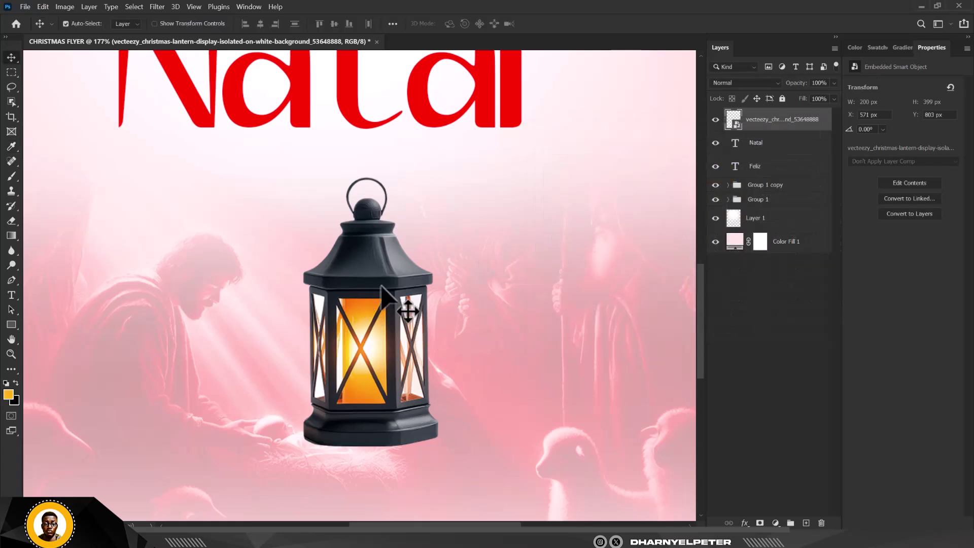
- Paint an orange glow over the lantern's glass on a new layer with a small brush
click(11, 177)
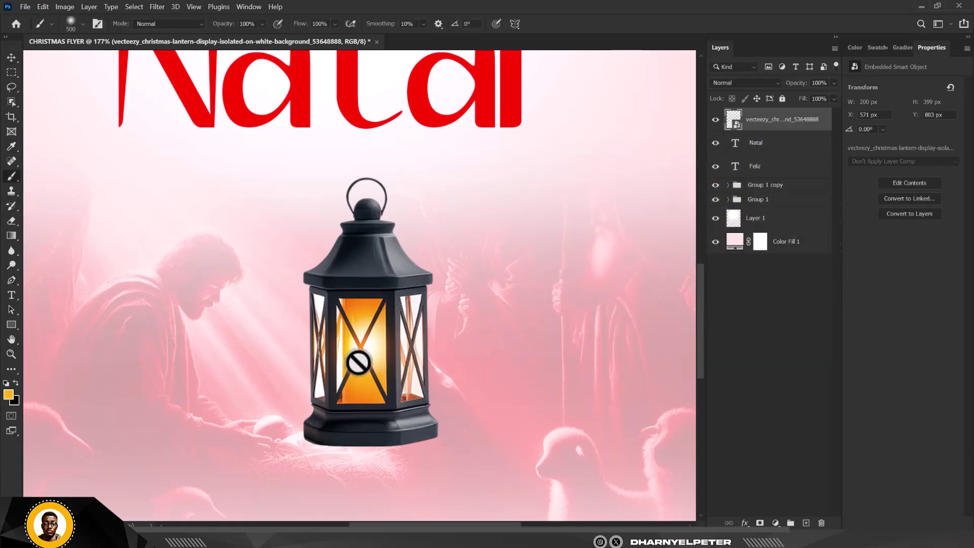
click(805, 523)
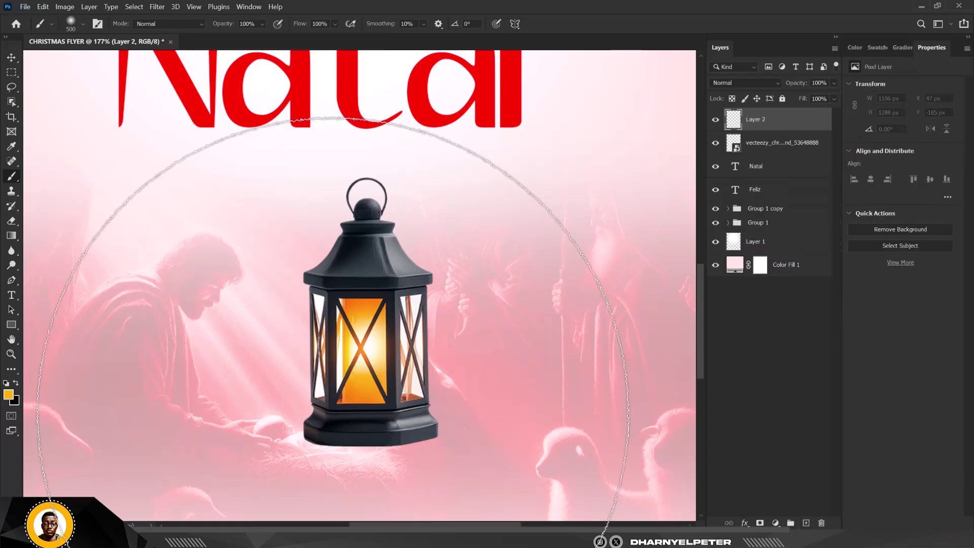
key(bracketleft)
key(bracketleft)
key(bracketleft)
key(bracketleft)
click(363, 348)
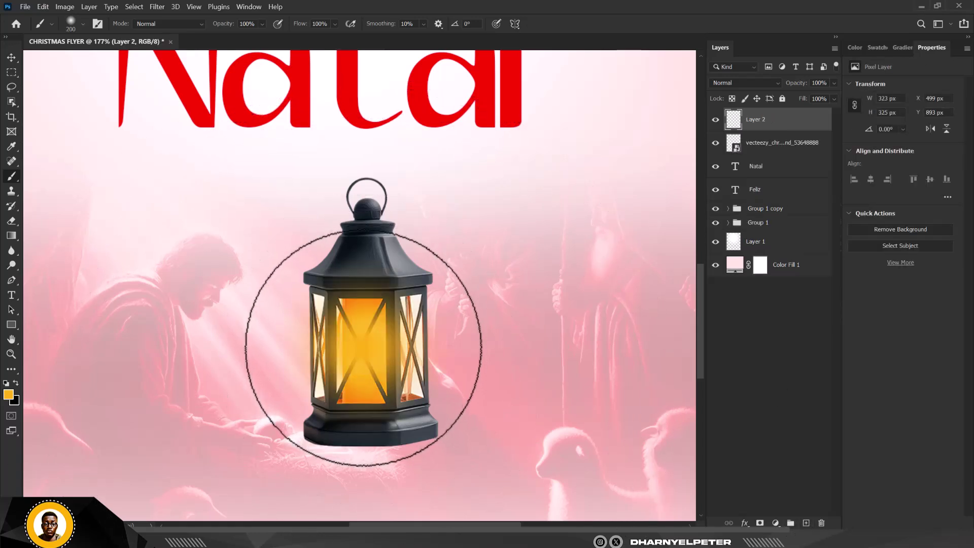
click(363, 348)
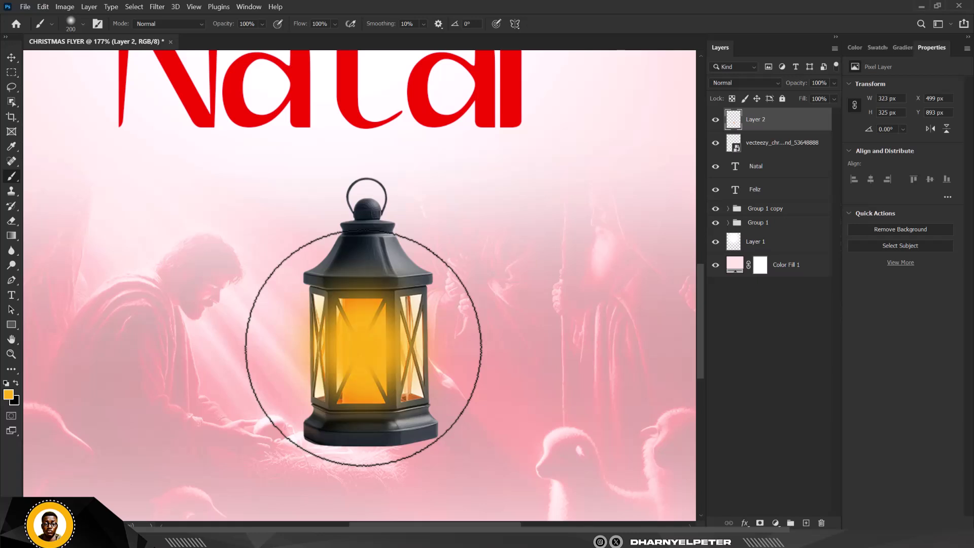
- Set the glow layer to Linear Dodge (Add) and add a Screen-blended copy of it
click(775, 83)
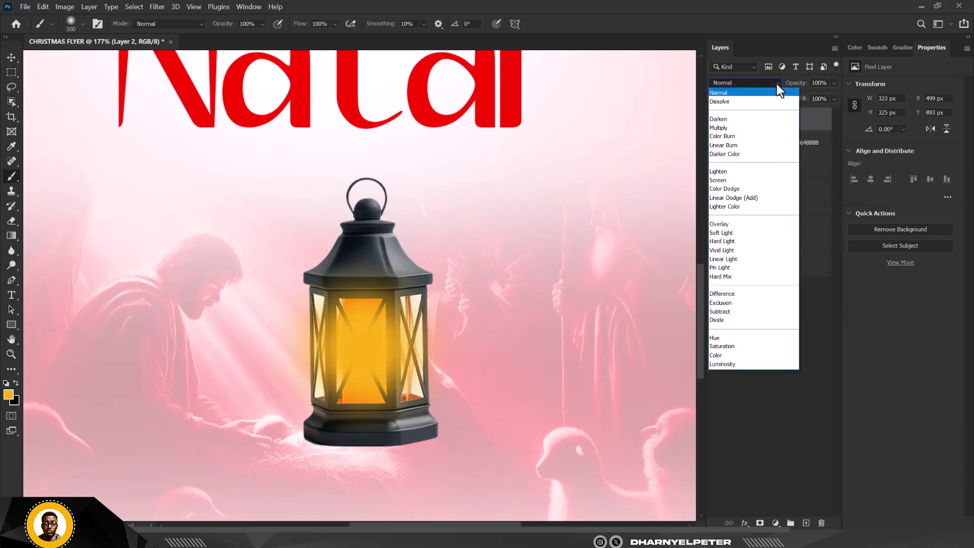
click(758, 198)
click(11, 58)
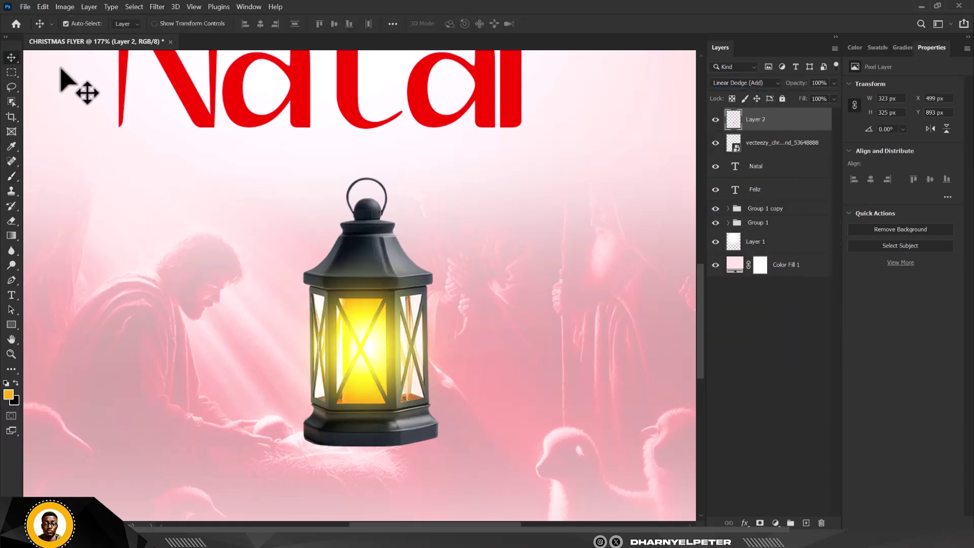
key(ctrl+j)
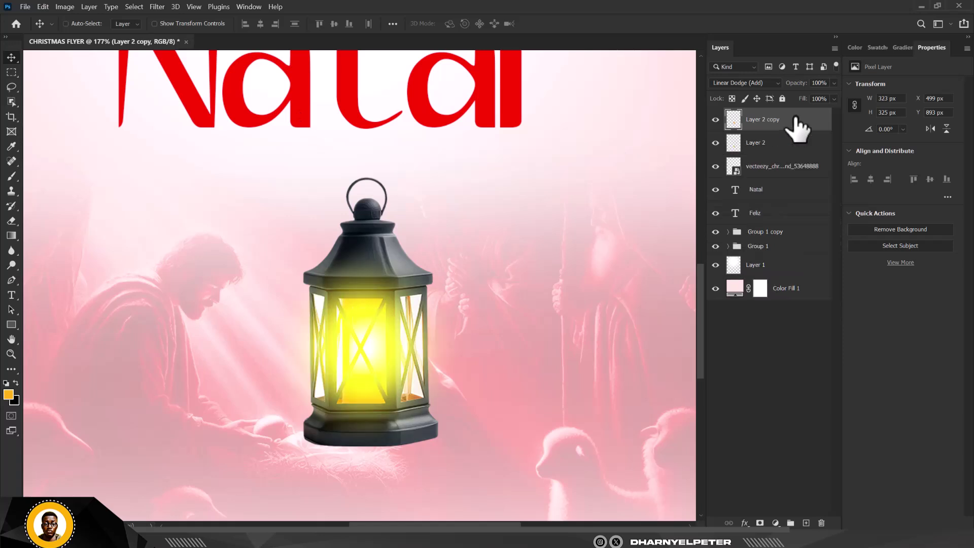
click(774, 78)
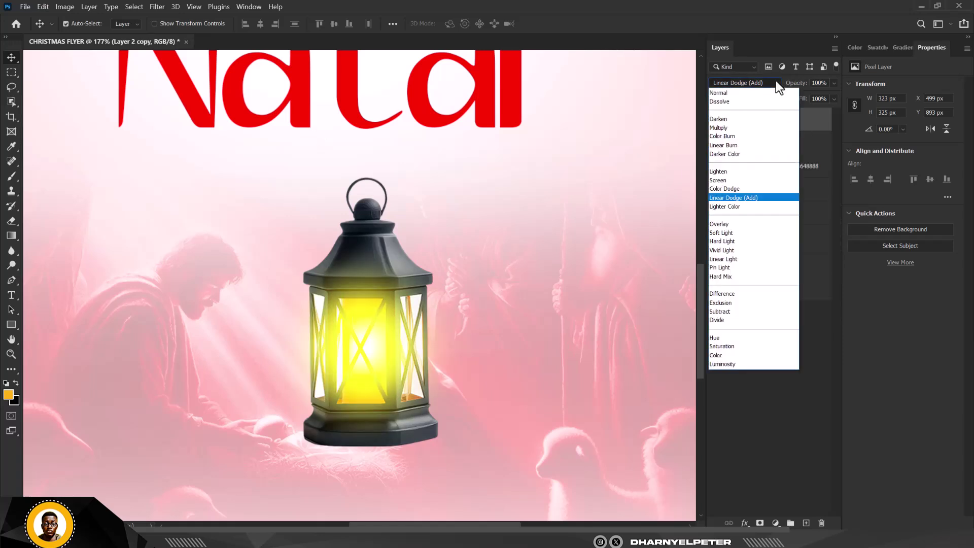
click(726, 179)
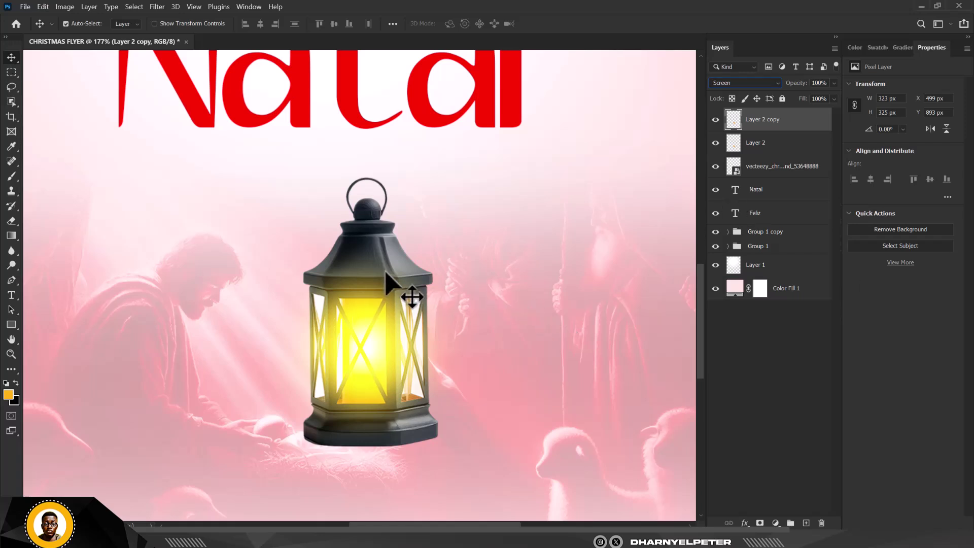
- Group the lantern with both glow layers and convert the group into a smart object
shift+click(786, 172)
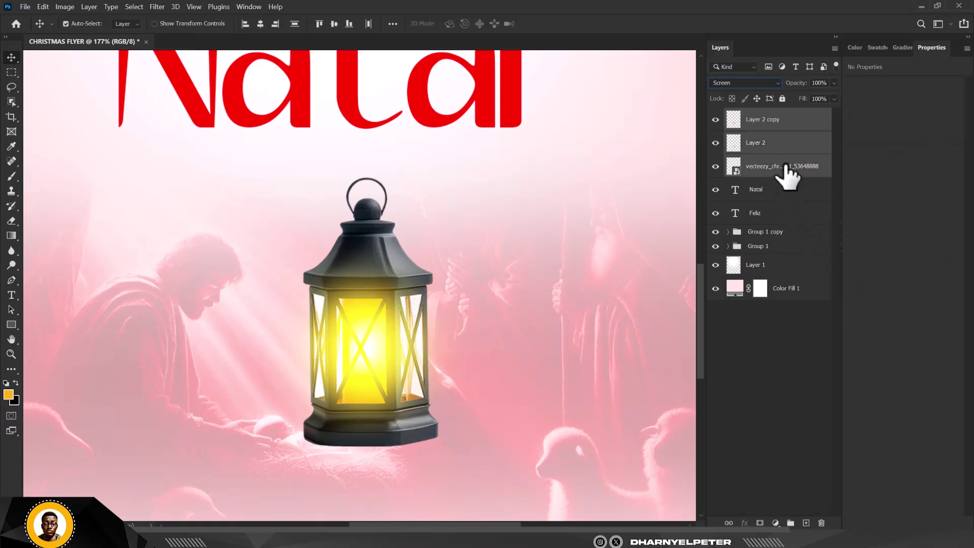
key(ctrl+g)
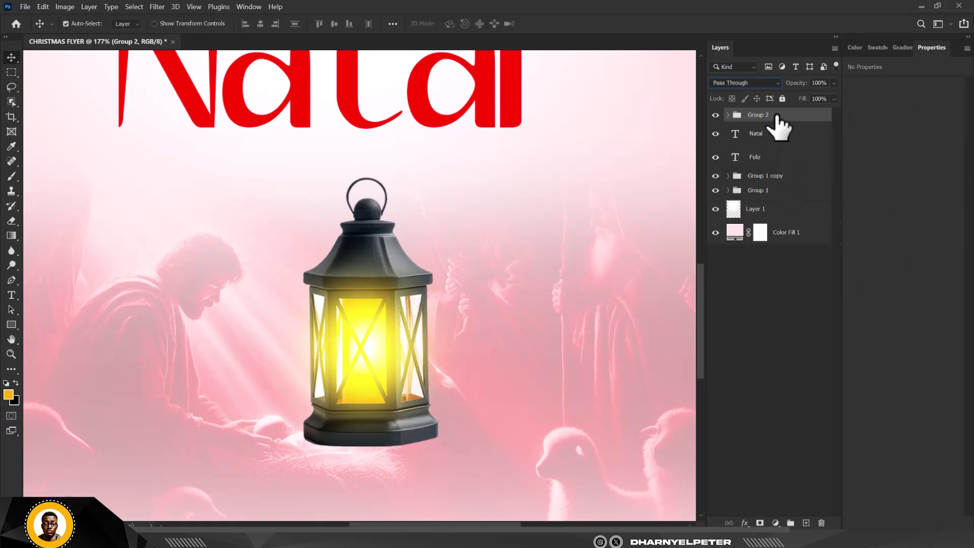
right_click(777, 117)
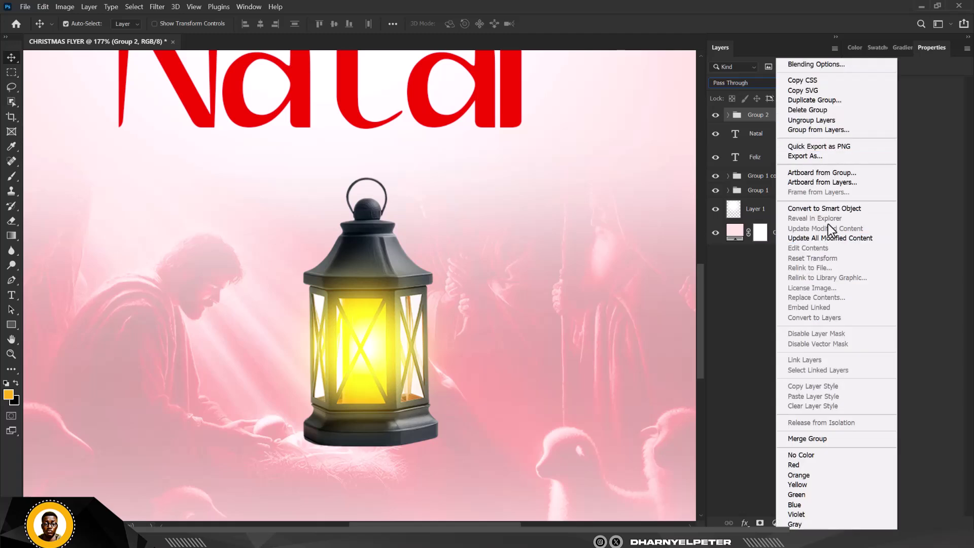
click(830, 208)
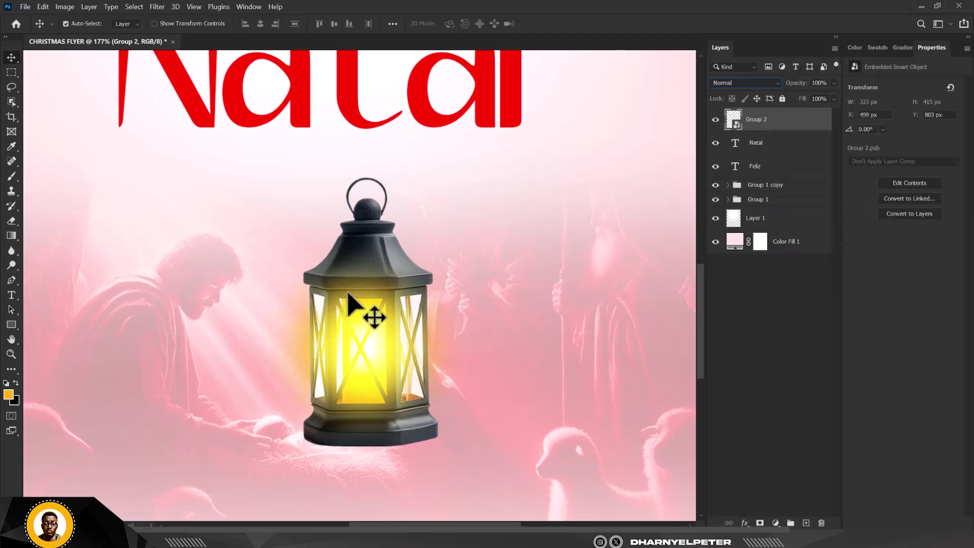
scroll(422, 299, down, 5)
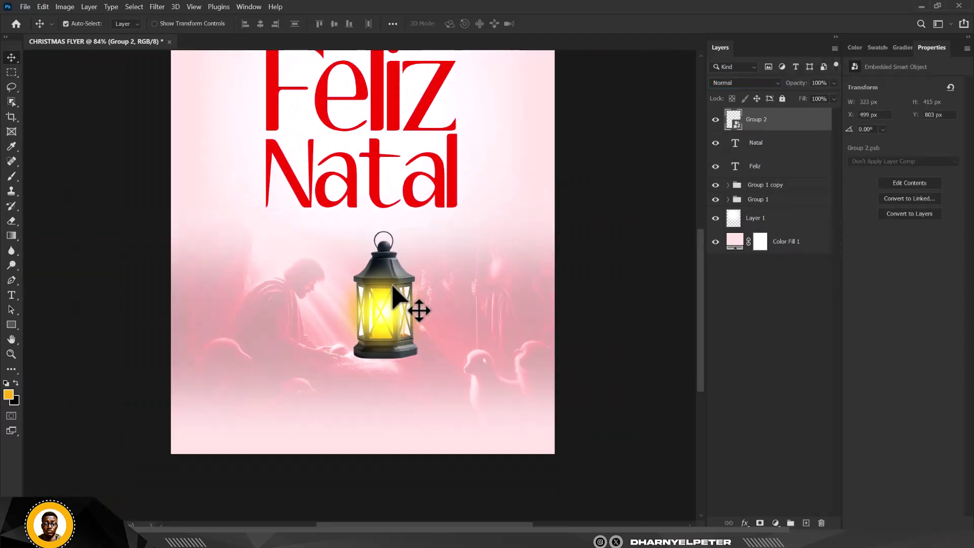
scroll(393, 288, up, 2)
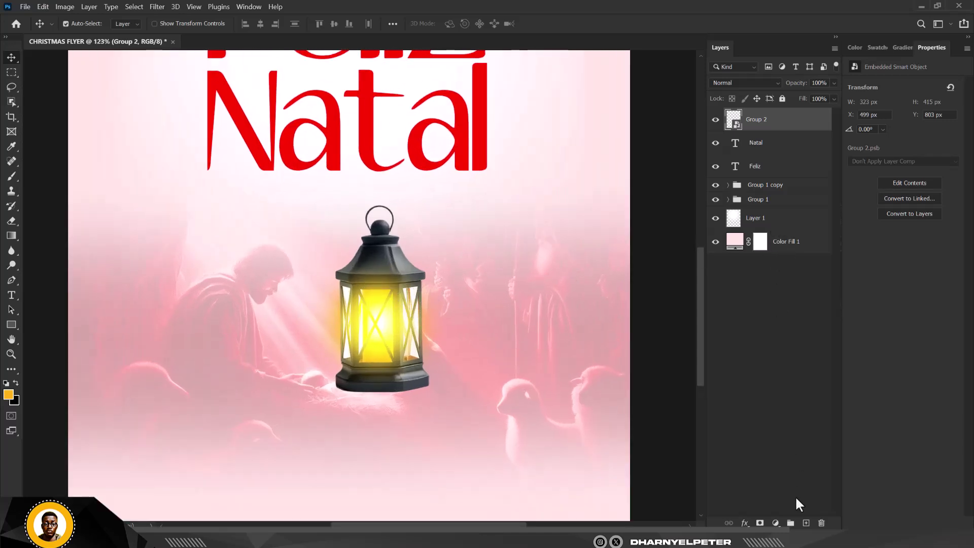
- Add a Hue/Saturation adjustment layer clipped to the lantern
click(776, 523)
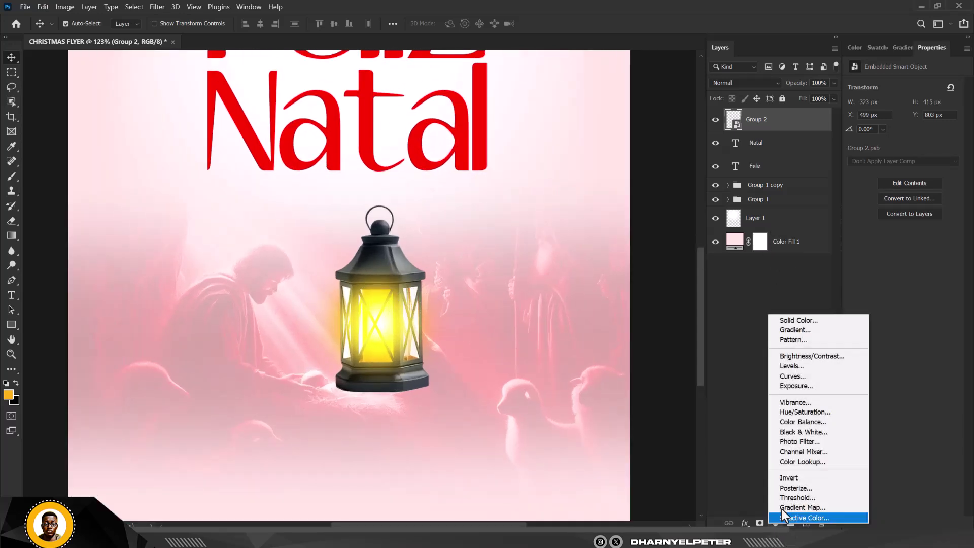
click(815, 413)
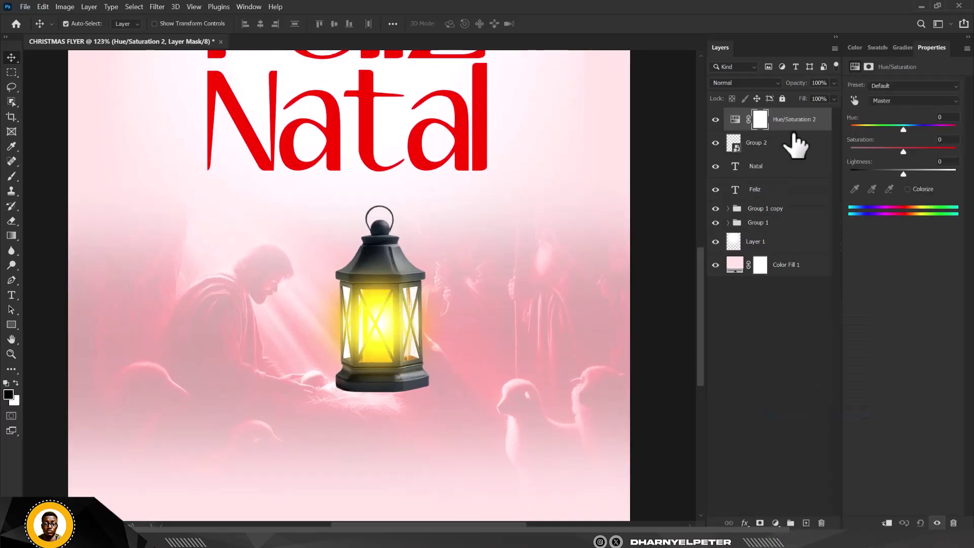
right_click(799, 130)
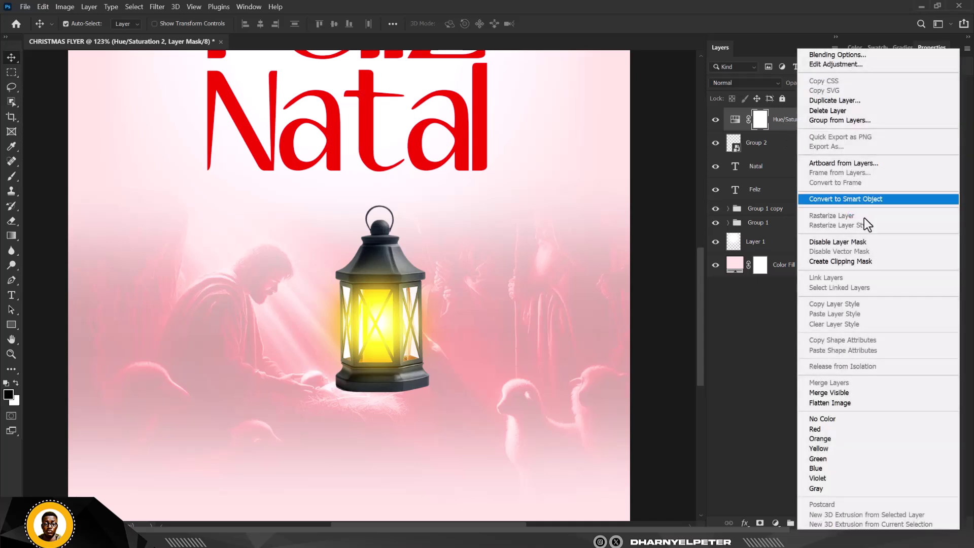
click(847, 262)
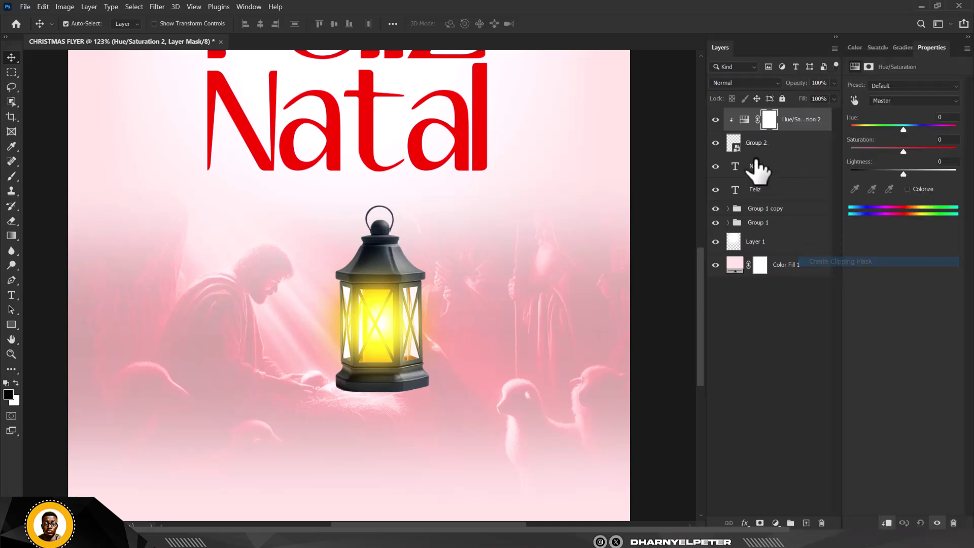
- Colorize the lantern with Saturation 100 and Hue 0, then select it with its adjustment
click(907, 189)
drag(877, 152, 920, 151)
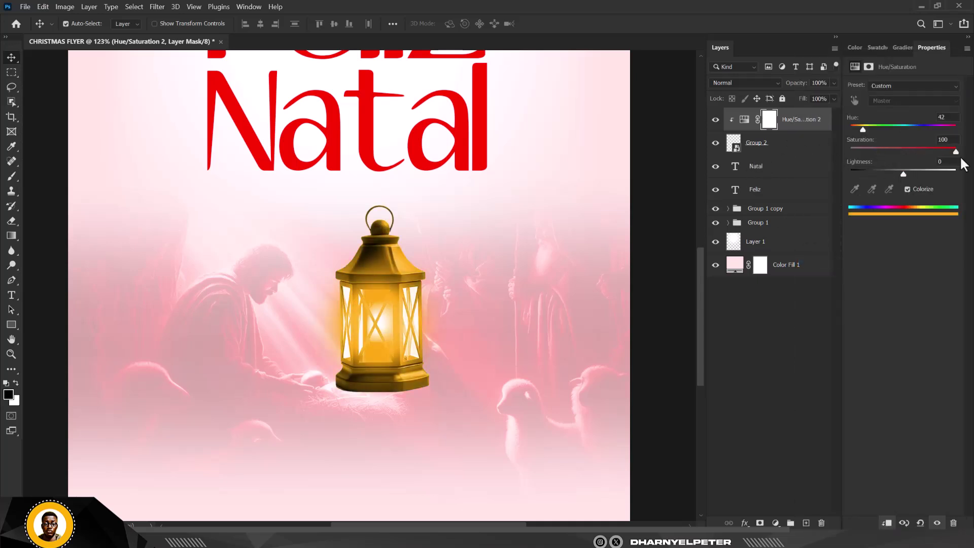
drag(862, 128, 832, 125)
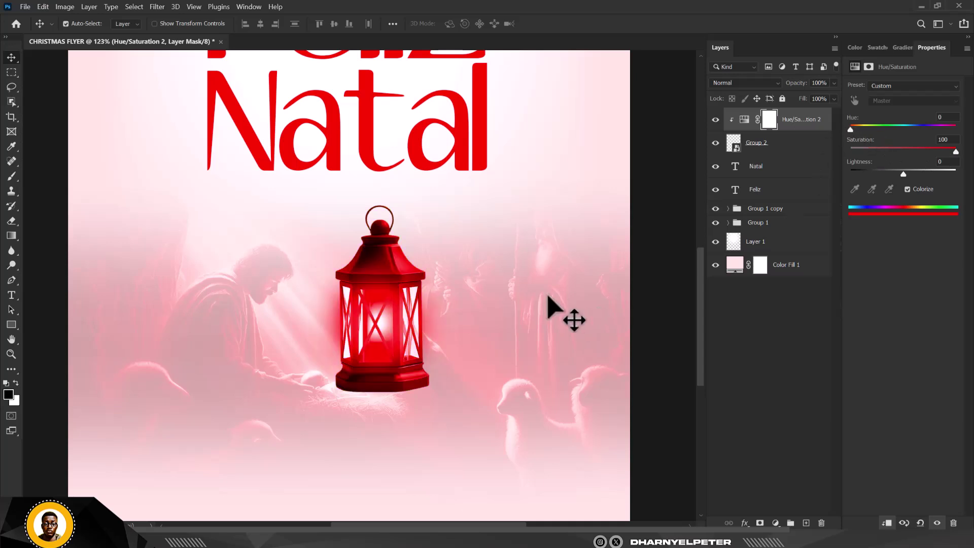
scroll(335, 304, down, 3)
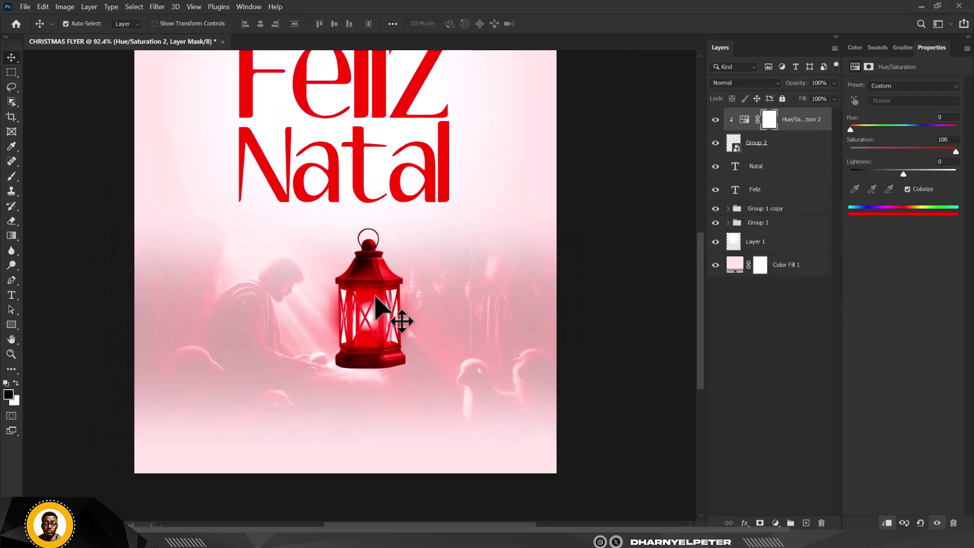
click(793, 150)
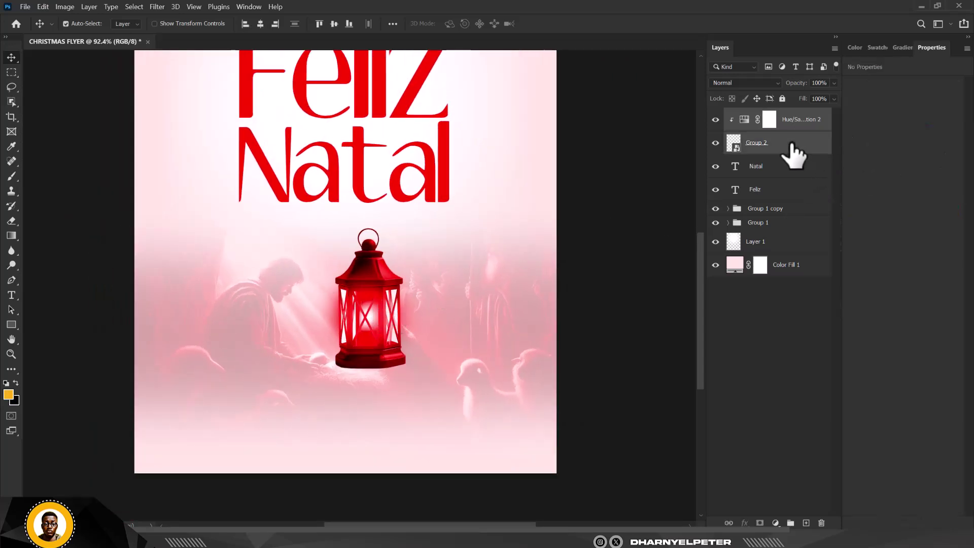
right_click(791, 150)
- Merge the red lantern into a smart object, enlarge it about 162%, and tilt it into the bottom-right corner
click(854, 137)
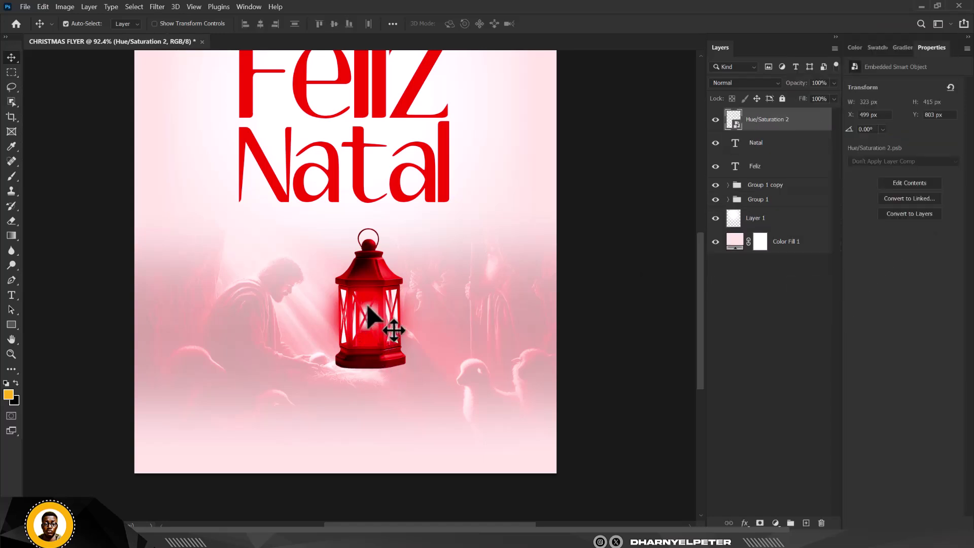
key(ctrl+t)
drag(446, 248, 458, 265)
drag(373, 315, 551, 443)
drag(605, 372, 703, 305)
drag(560, 449, 551, 453)
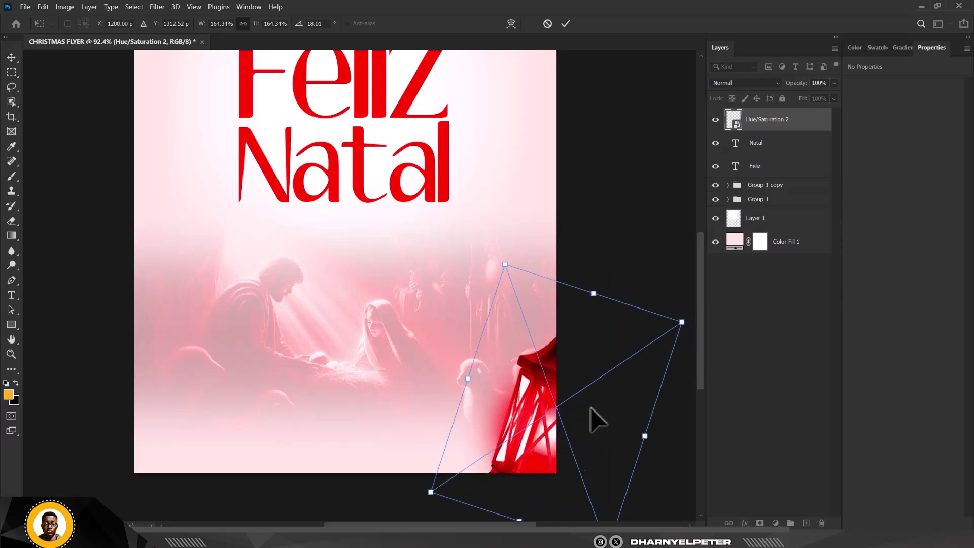
mouse_move(682, 323)
mouse_down()
mouse_move(649, 364)
mouse_move(680, 320)
mouse_up()
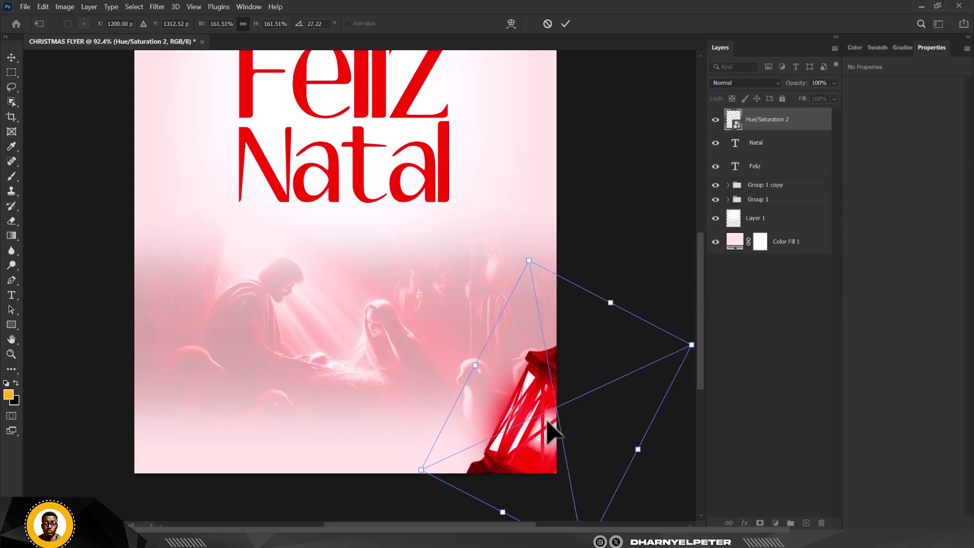
drag(518, 429, 522, 427)
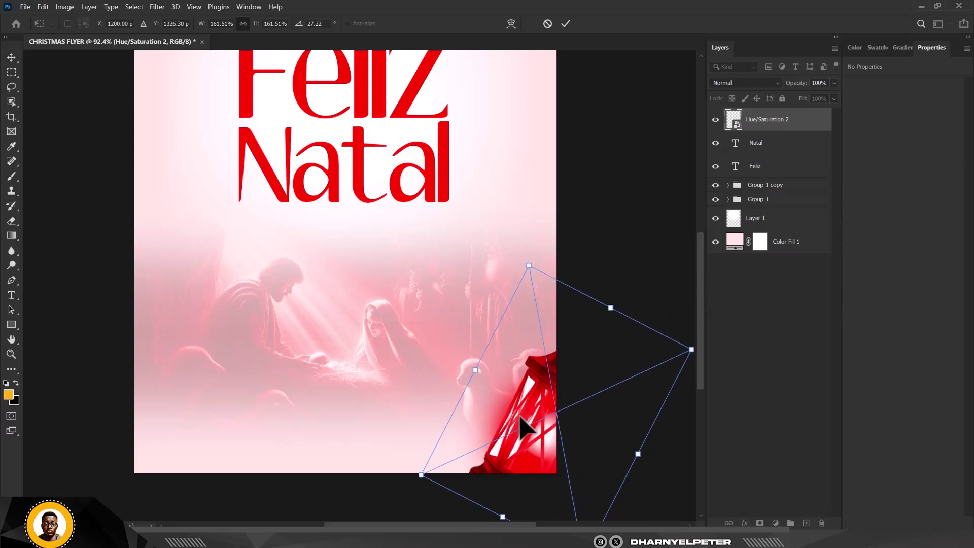
key(Return)
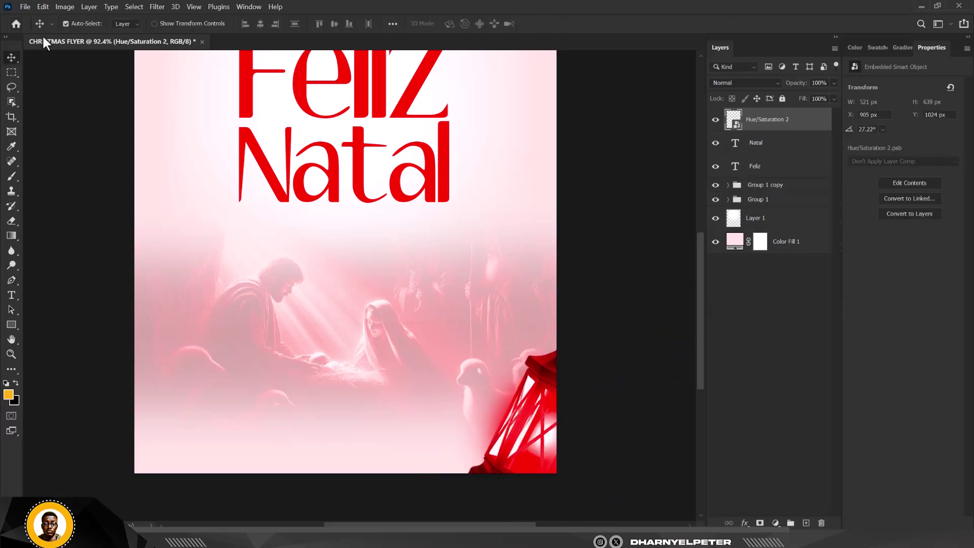
- Apply a Gaussian Blur to the lantern with a small radius for slight softening
click(158, 7)
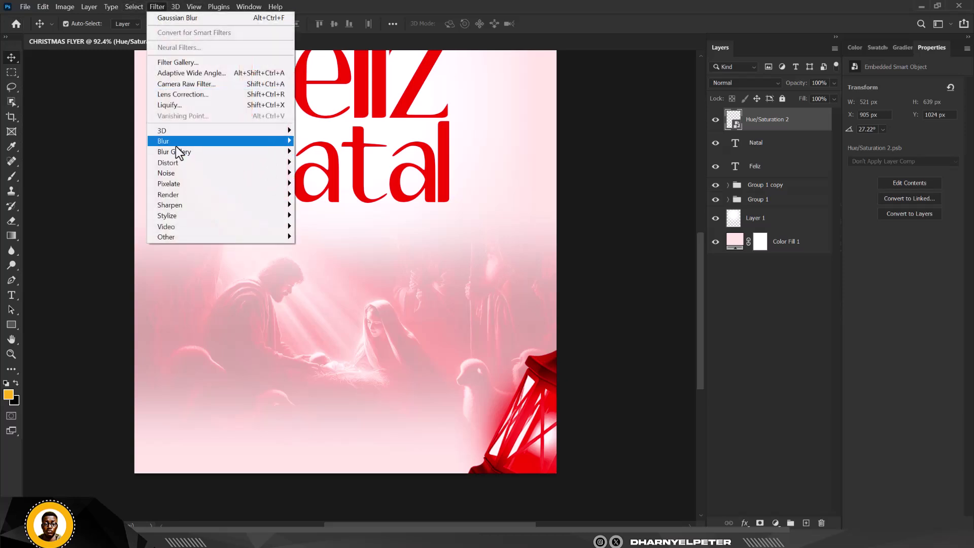
mouse_move(175, 145)
click(333, 183)
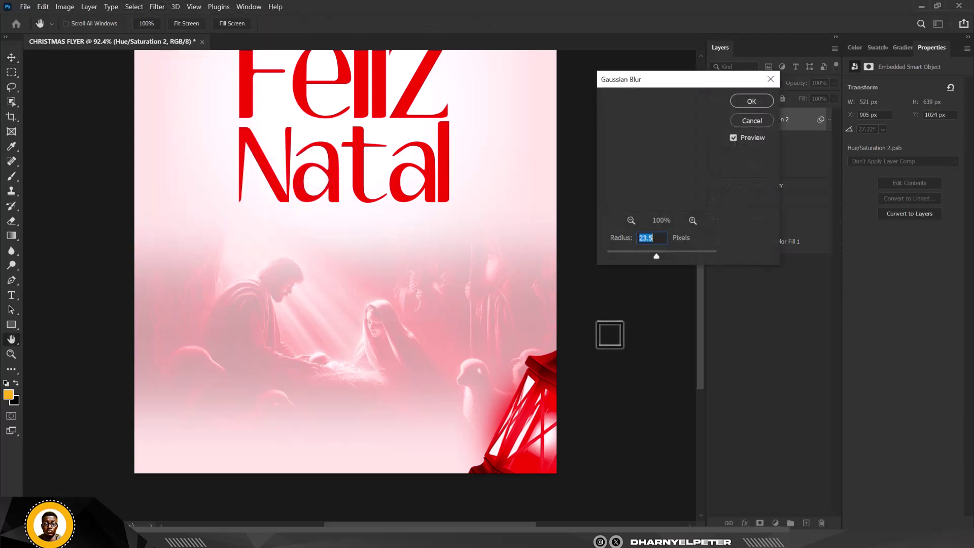
drag(656, 255, 620, 255)
- Apply the Gaussian Blur at radius 3.3 and duplicate the lantern toward the bottom-left
click(626, 256)
key(Return)
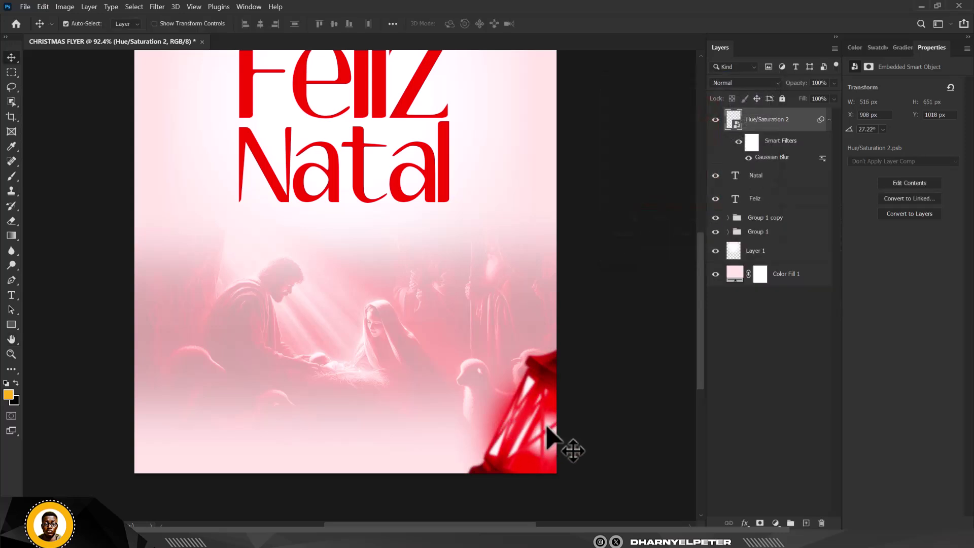
drag(558, 431, 305, 444)
- Enlarge the lantern copy and tilt it to about -31.5° along the flyer's left edge
key(ctrl+t)
drag(424, 409, 341, 350)
drag(321, 404, 181, 435)
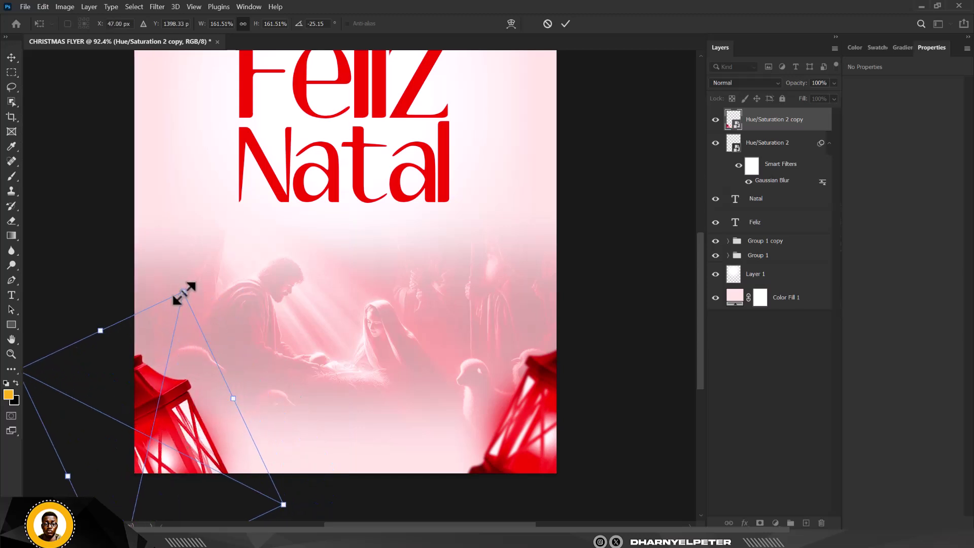
drag(184, 293, 195, 218)
drag(191, 348, 166, 395)
drag(338, 490, 334, 465)
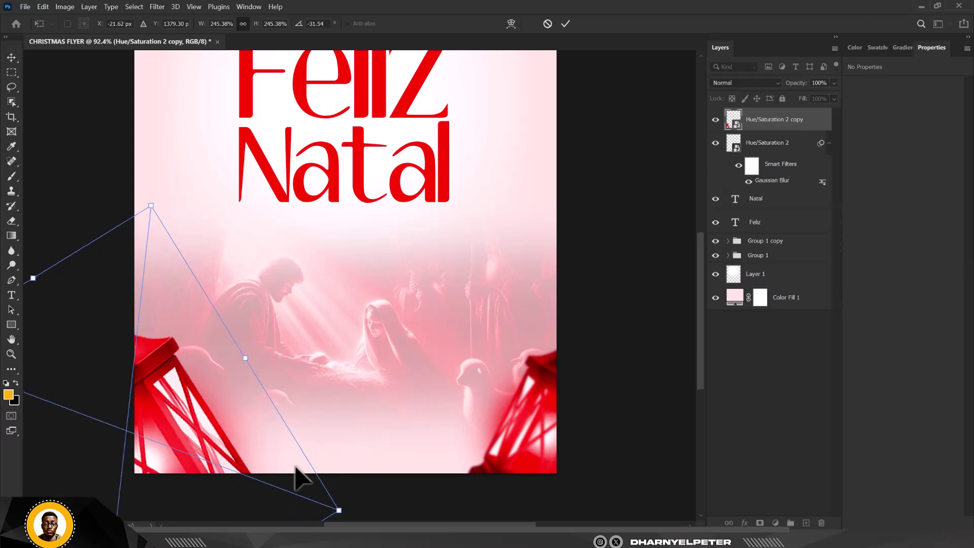
key(Return)
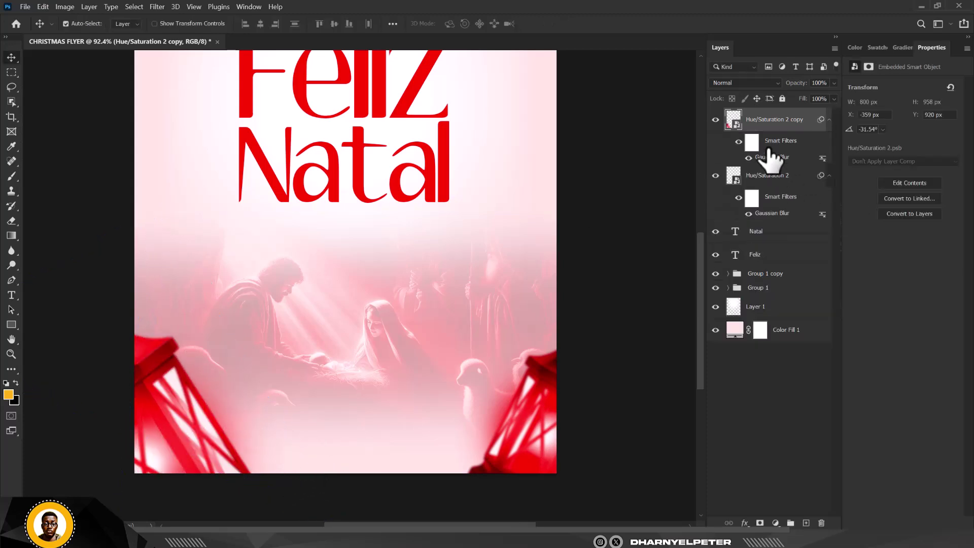
- Raise the bottom-left lantern copy's Gaussian Blur radius to 10
double_click(771, 158)
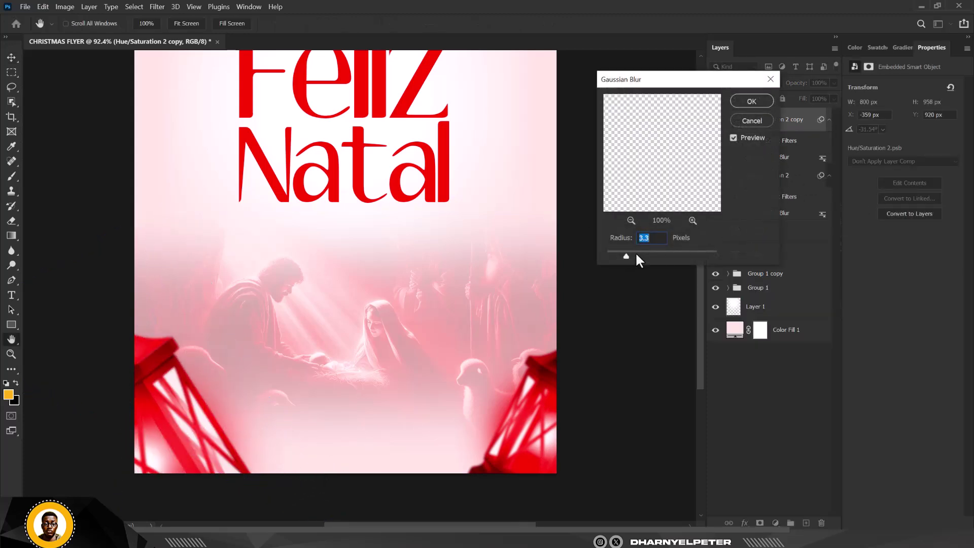
drag(636, 255, 651, 256)
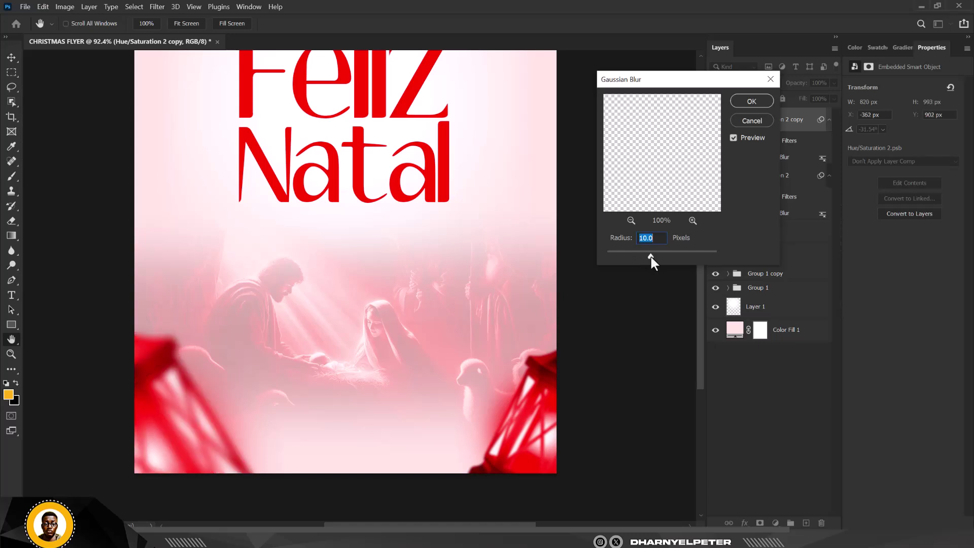
click(751, 99)
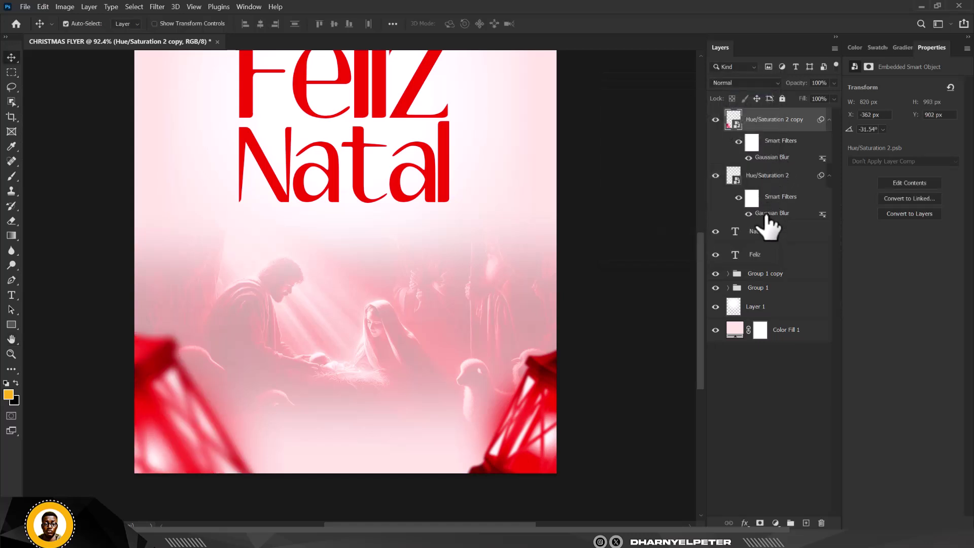
- Raise the bottom-right lantern's Gaussian Blur radius to 4.5
double_click(767, 214)
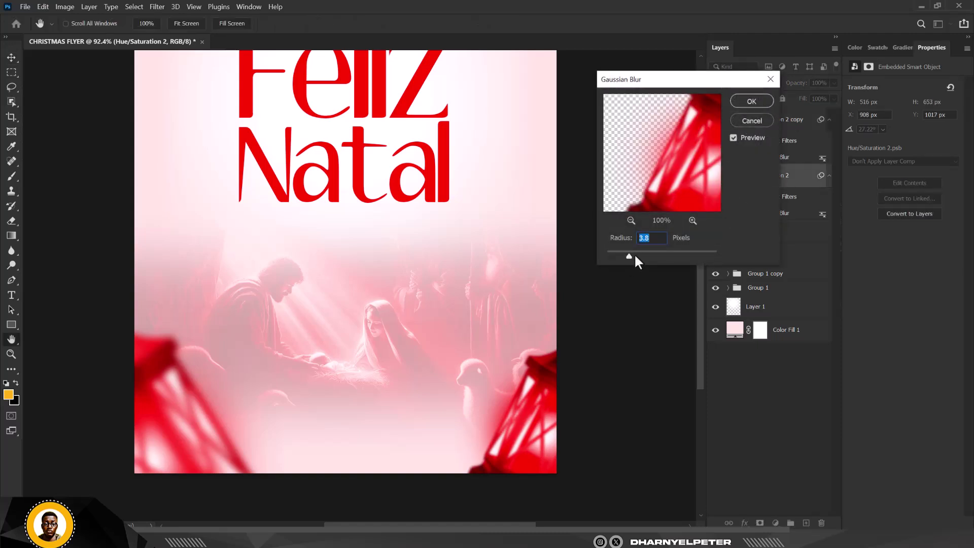
drag(635, 255, 632, 254)
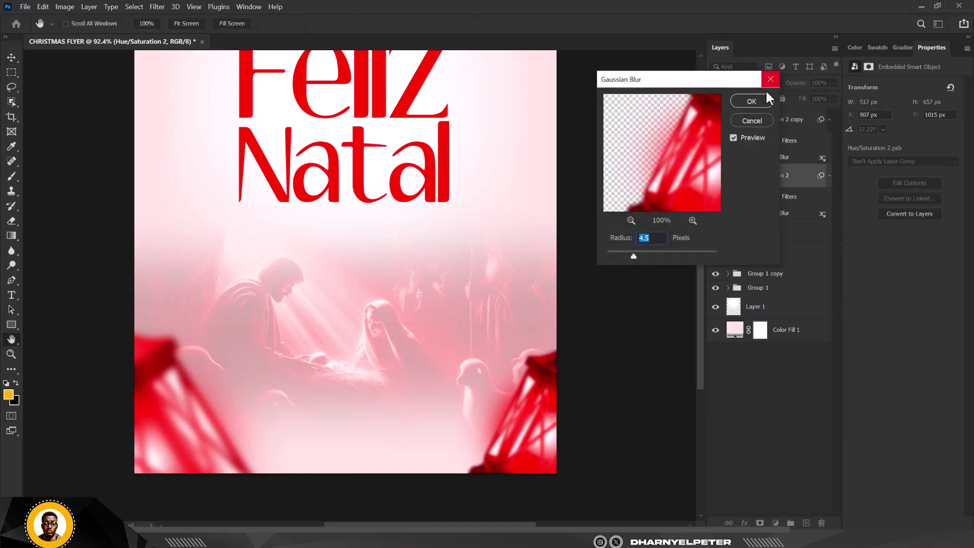
click(748, 107)
- Enlarge the bottom-right lantern to about 198% and rotate it to 36°
key(v)
scroll(441, 380, down, 3)
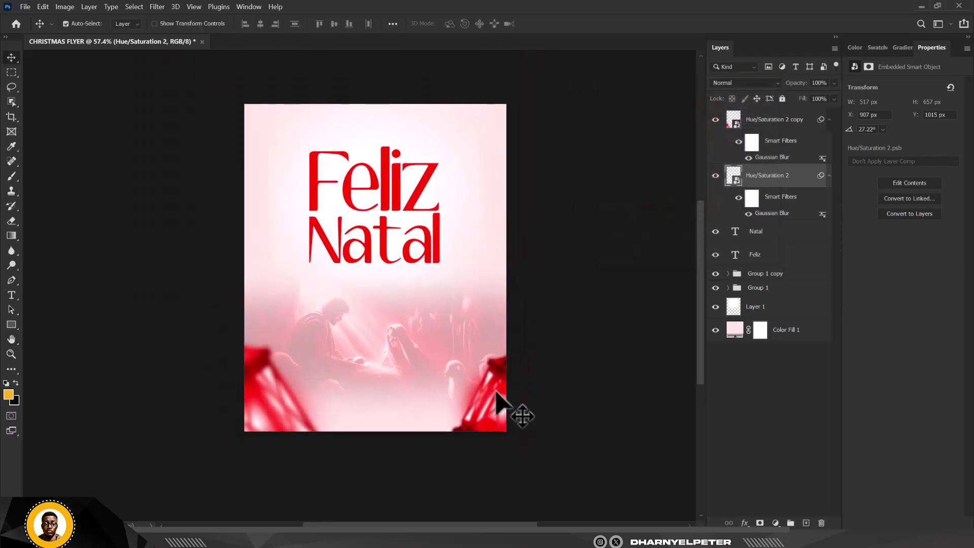
key(ctrl+t)
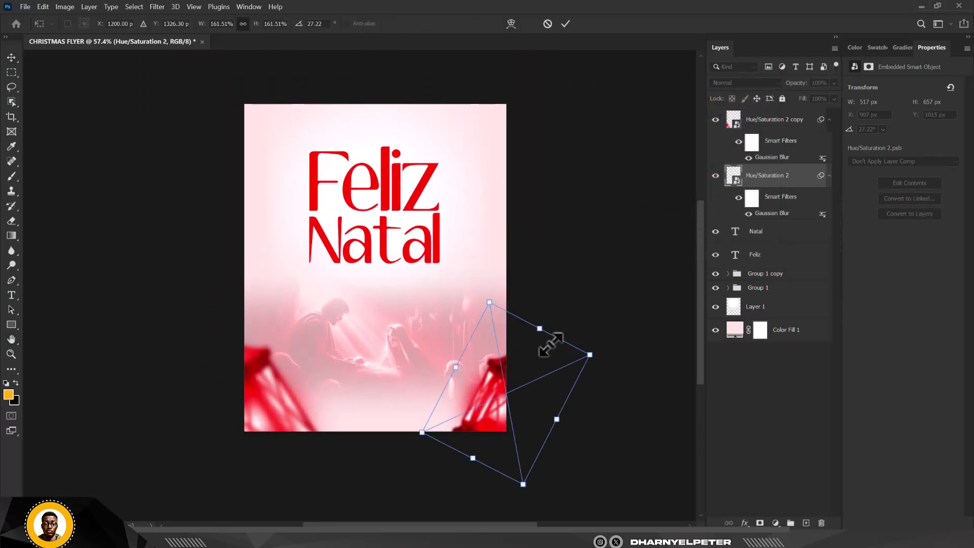
drag(587, 355, 626, 334)
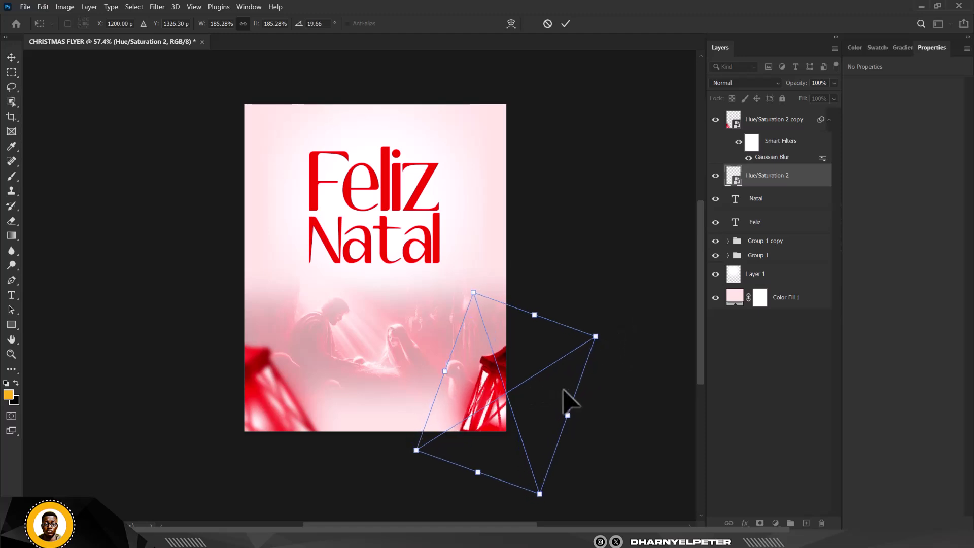
drag(564, 390, 574, 390)
drag(627, 334, 636, 367)
drag(572, 402, 561, 404)
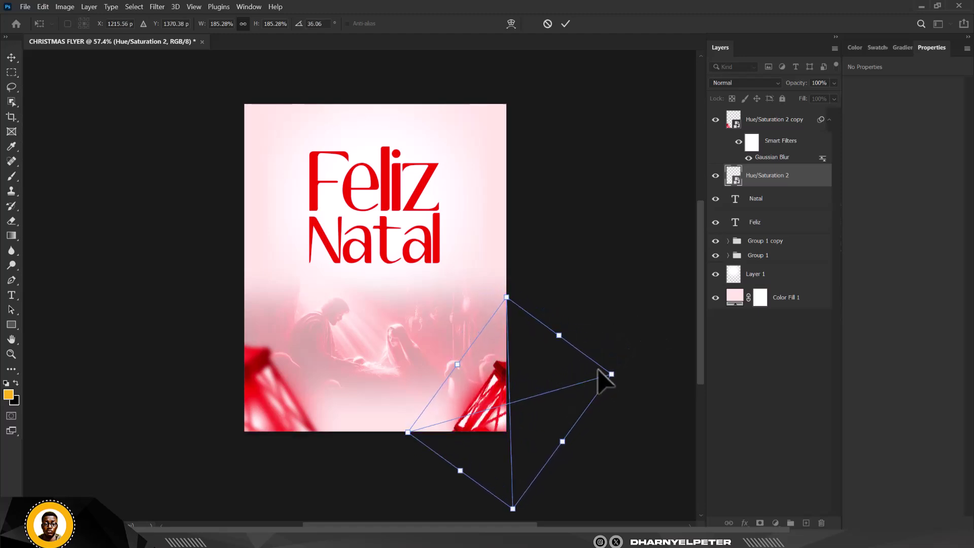
drag(613, 370, 618, 366)
key(Return)
- Select the Hue/Saturation 2 copy layer, then pick the wreath image in the flyer folder
scroll(302, 368, up, 3)
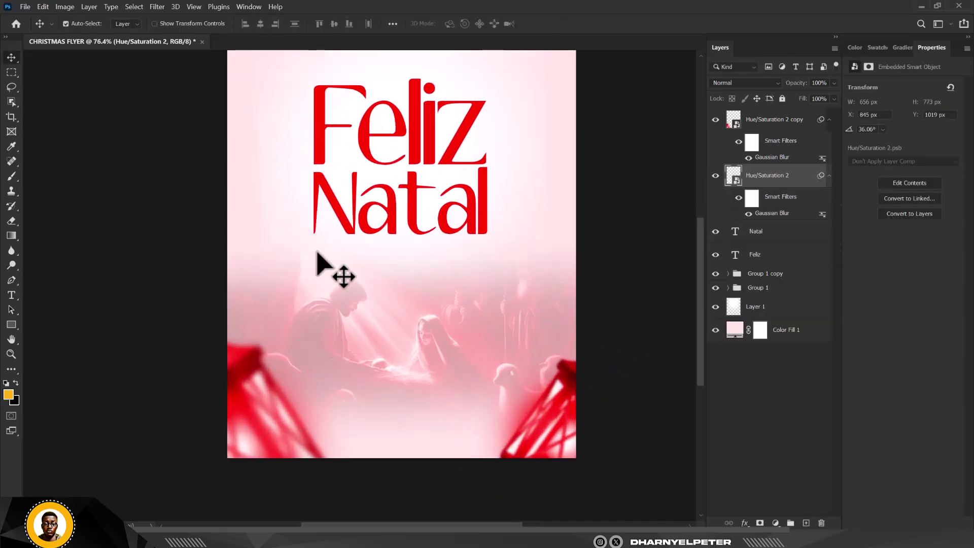
scroll(396, 244, down, 1)
scroll(406, 153, up, 1)
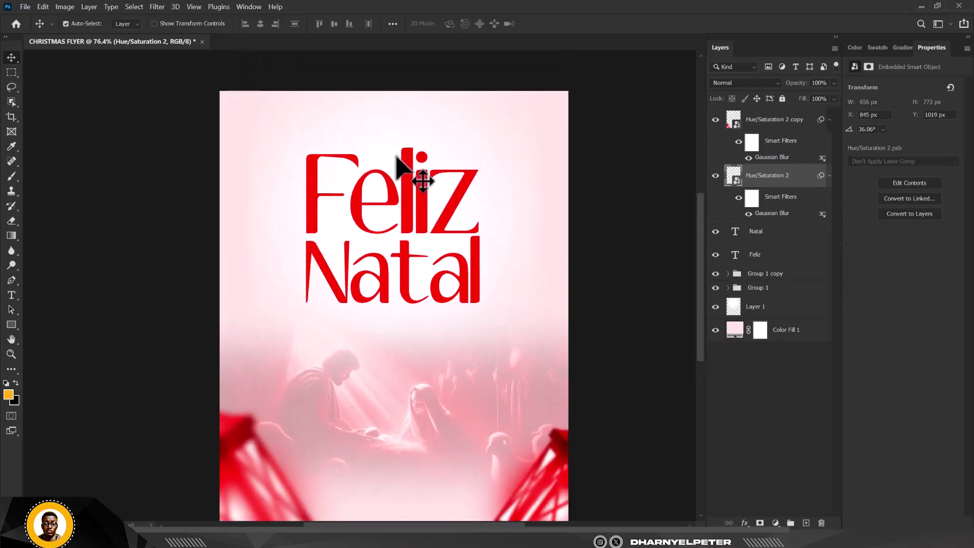
scroll(401, 163, up, 1)
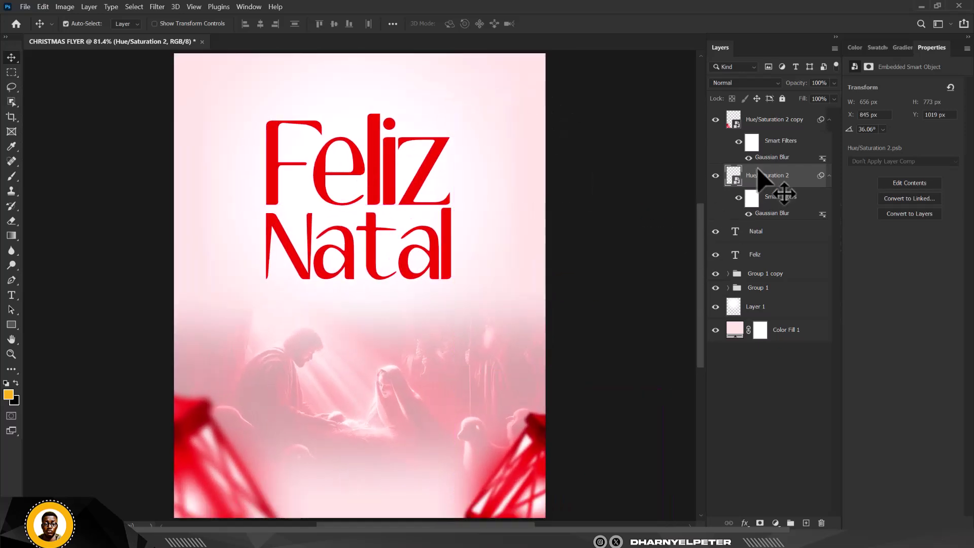
click(786, 124)
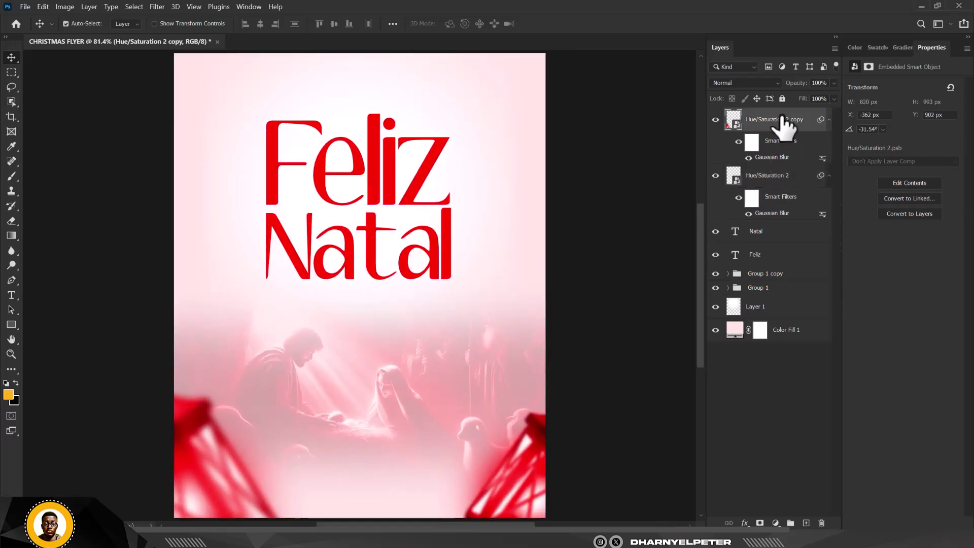
click(219, 544)
click(315, 90)
- Place the wreath image, enlarged slightly, against the flyer's top-left corner
drag(320, 87, 224, 177)
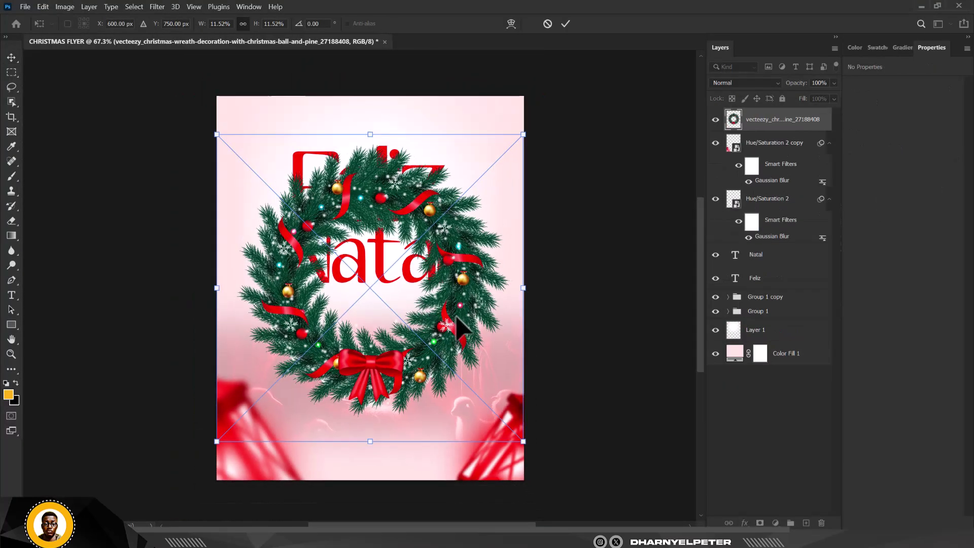
drag(459, 329, 240, 123)
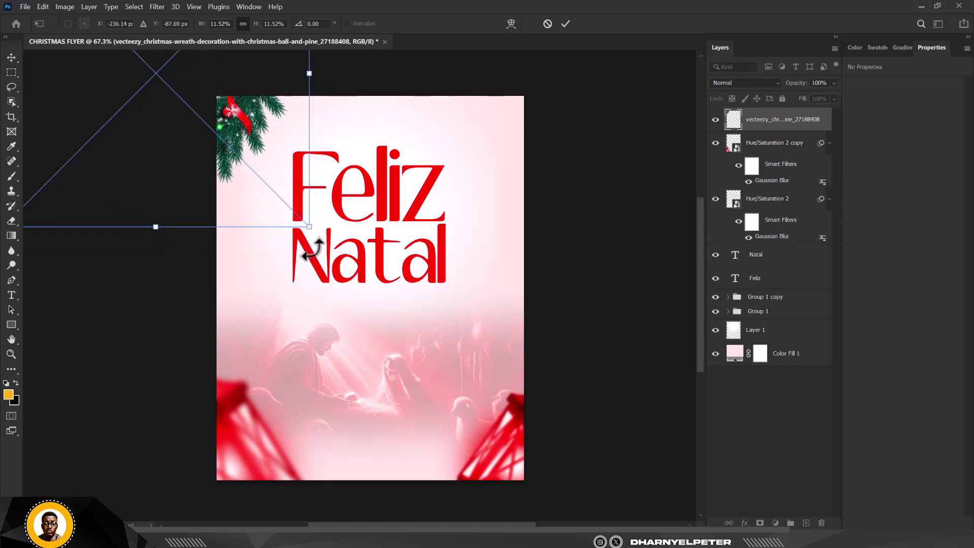
drag(309, 227, 322, 257)
drag(272, 184, 261, 157)
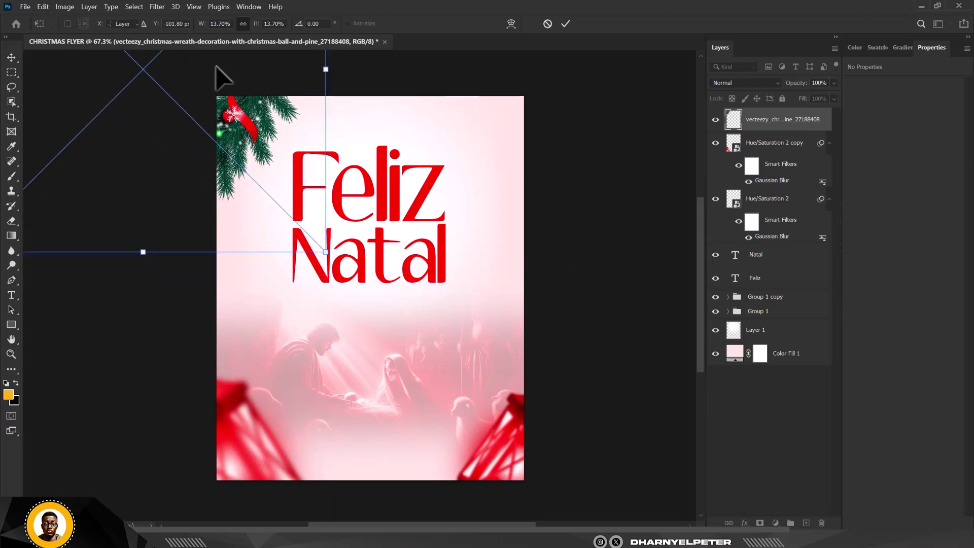
key(Return)
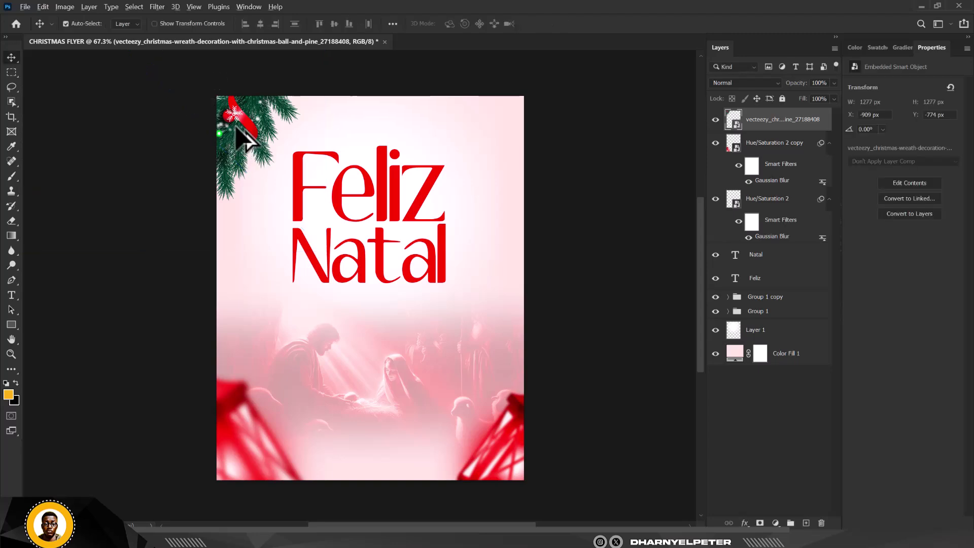
- Alt-drag copies of the pine branch into the top-right corner and along the bottom edge
drag(234, 129, 684, 148)
drag(523, 144, 515, 157)
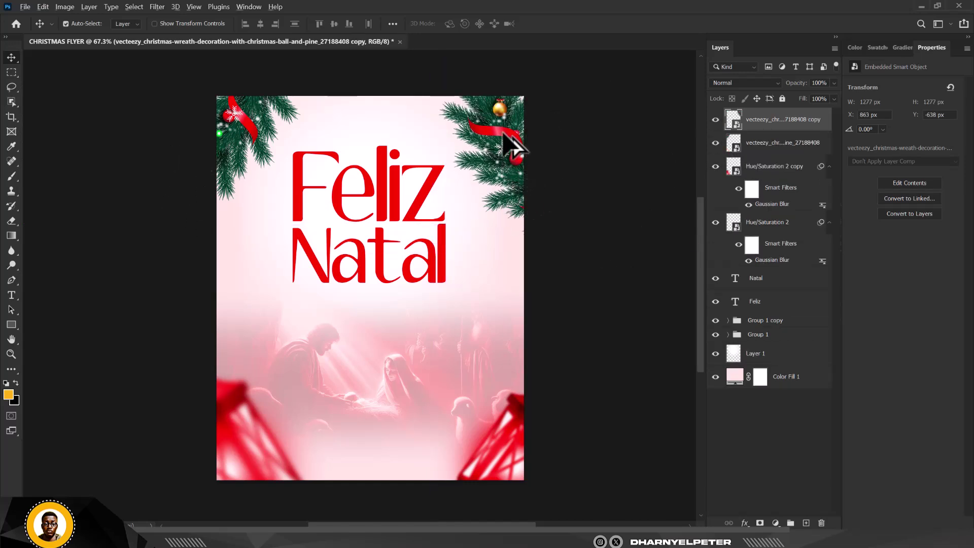
drag(508, 152, 452, 437)
scroll(456, 261, down, 1)
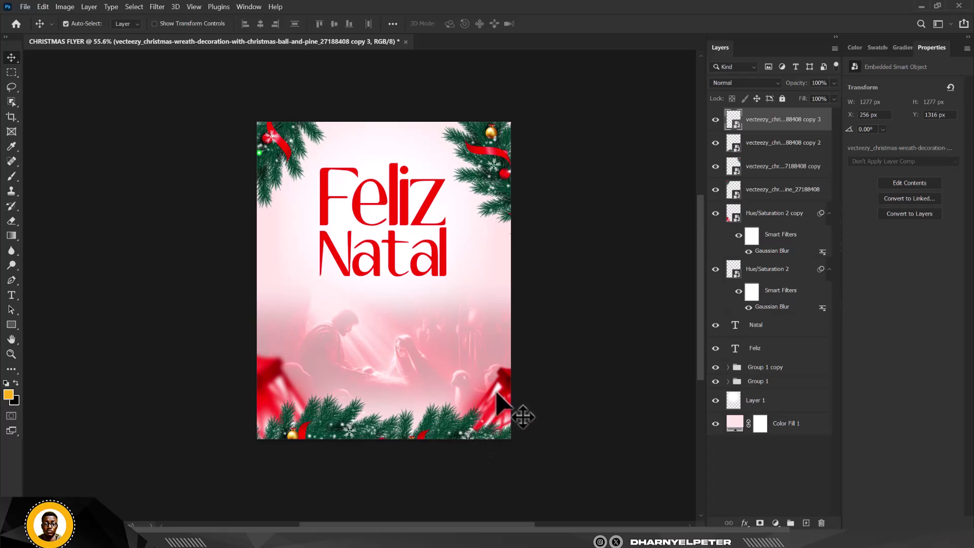
- Resize the bottom-right Hue/Saturation 2 lantern slightly
click(510, 387)
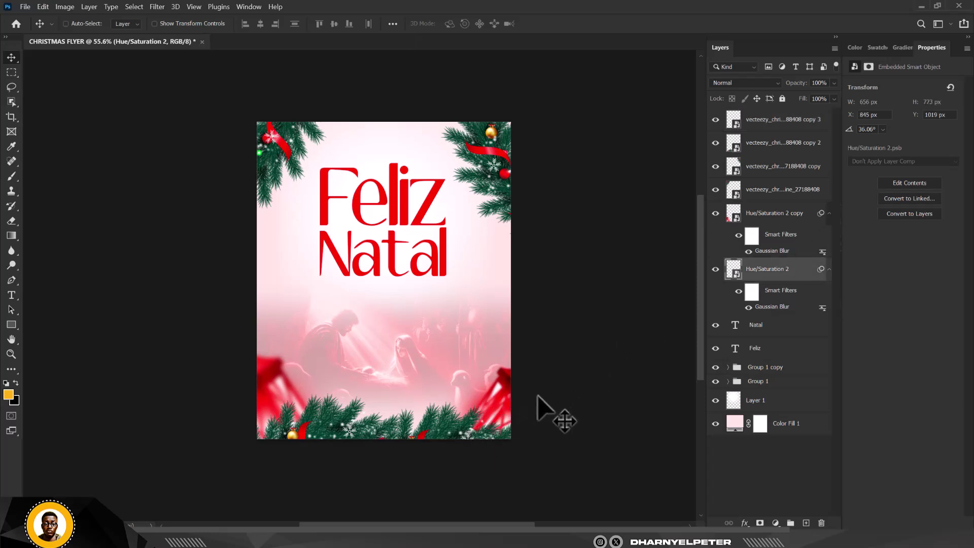
key(ctrl+t)
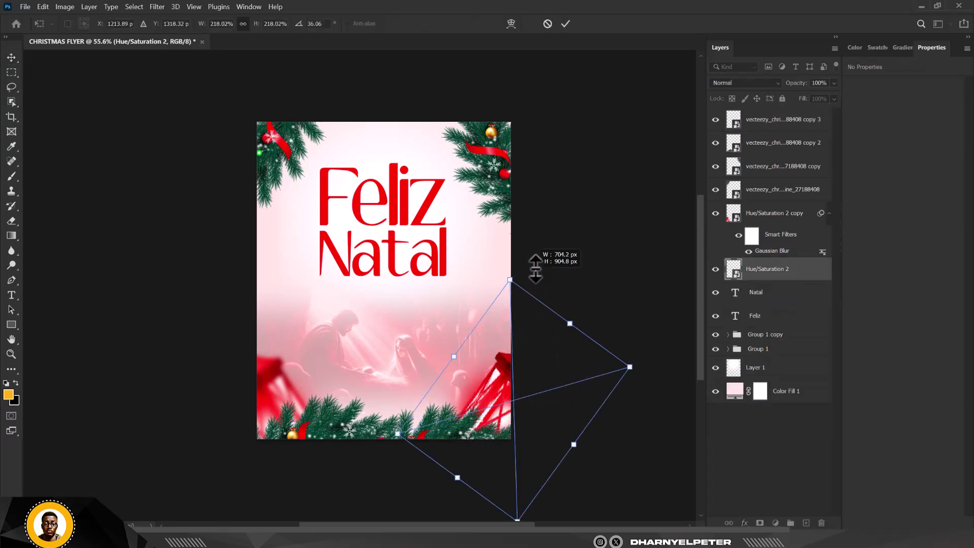
drag(536, 267, 504, 374)
key(Return)
- Rotate the bottom pine border and shift it slightly
scroll(424, 435, up, 3)
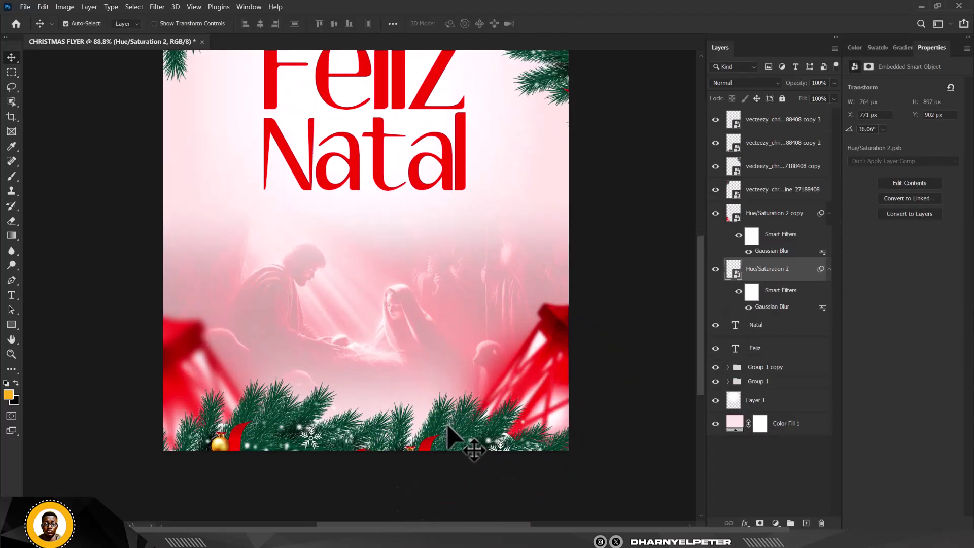
drag(447, 427, 449, 437)
scroll(441, 436, down, 1)
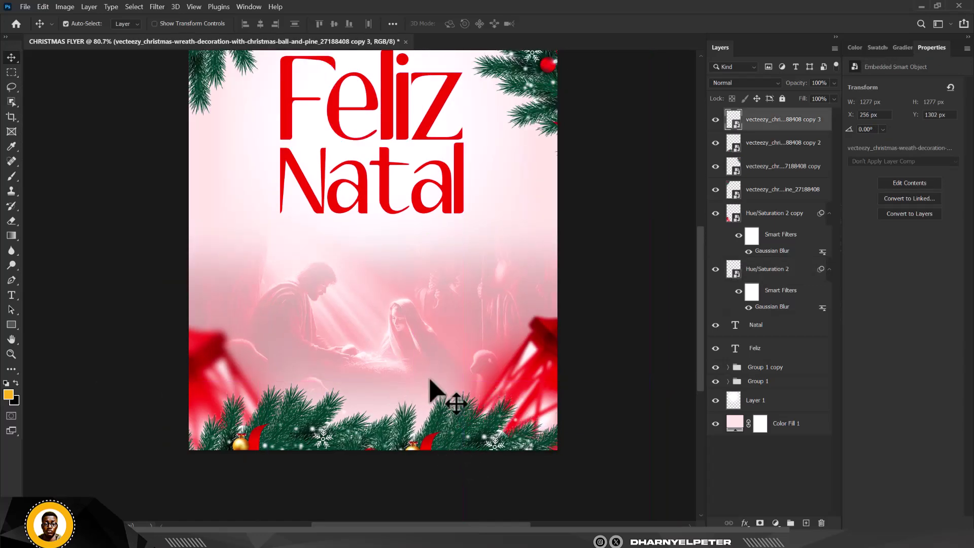
scroll(437, 406, down, 1)
key(ctrl+t)
drag(644, 374, 450, 343)
drag(482, 434, 490, 416)
key(Return)
- Scale the top-left pine wreath to about 17% (1598 × 1598 px) and tuck it up-left into the corner
scroll(435, 348, down, 2)
scroll(426, 150, up, 2)
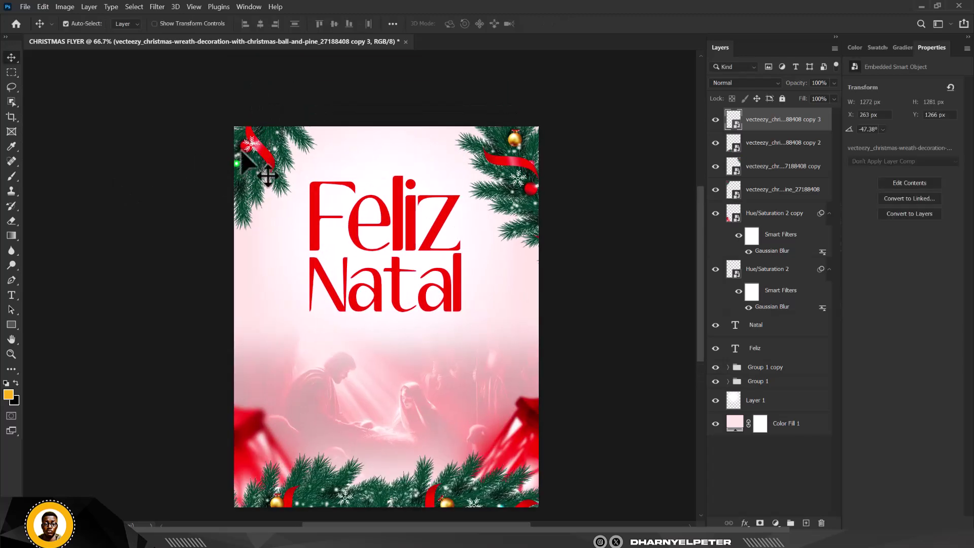
drag(272, 131, 284, 254)
key(ctrl+t)
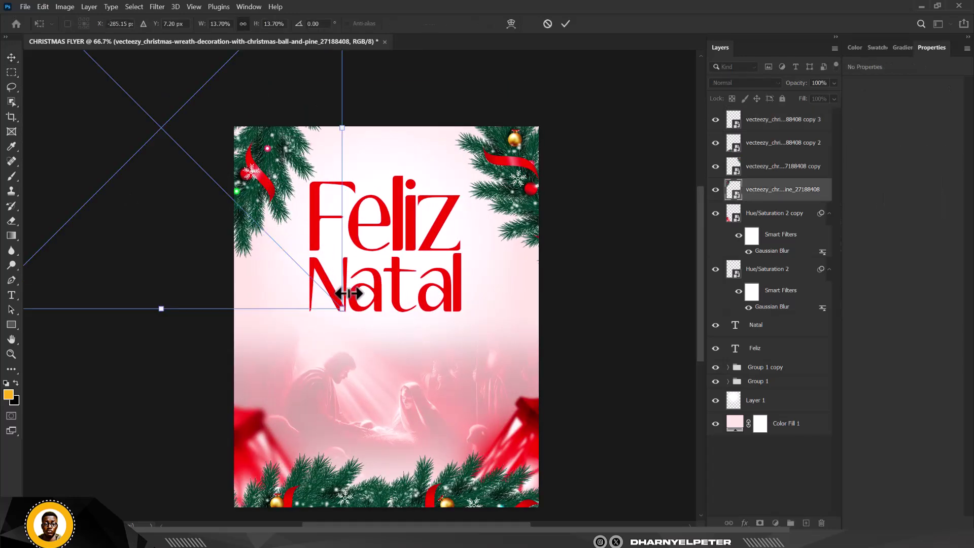
drag(340, 306, 371, 336)
drag(283, 214, 267, 195)
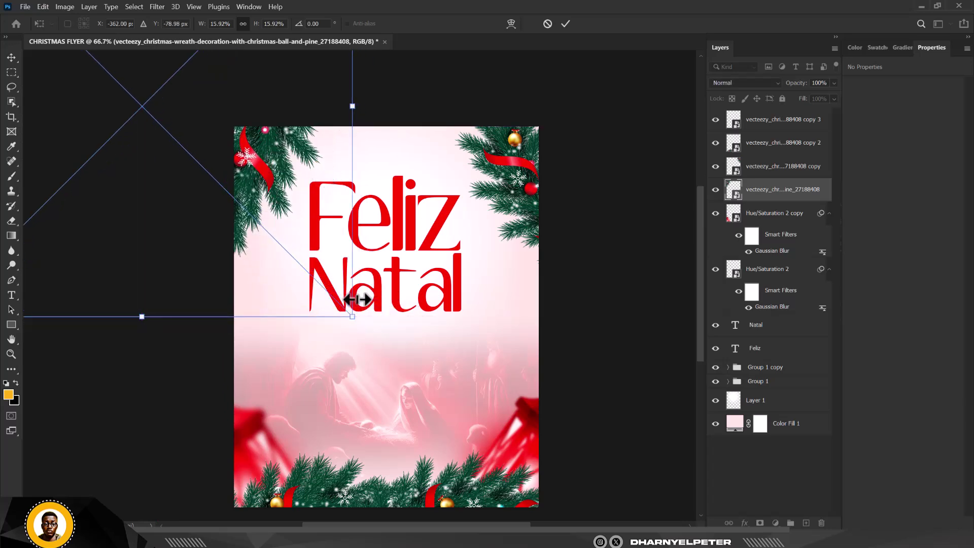
mouse_move(367, 330)
mouse_down()
mouse_move(380, 341)
mouse_move(371, 333)
mouse_up()
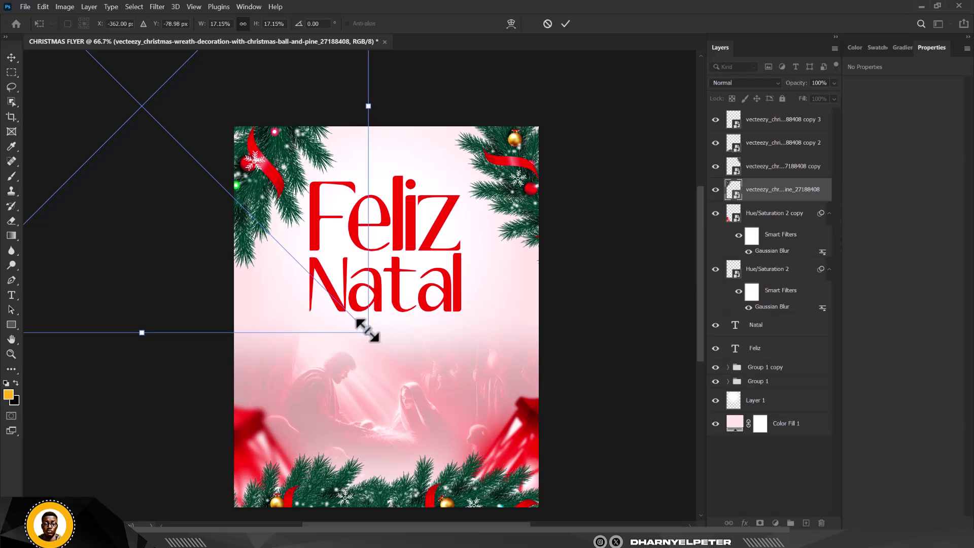
drag(247, 175, 240, 161)
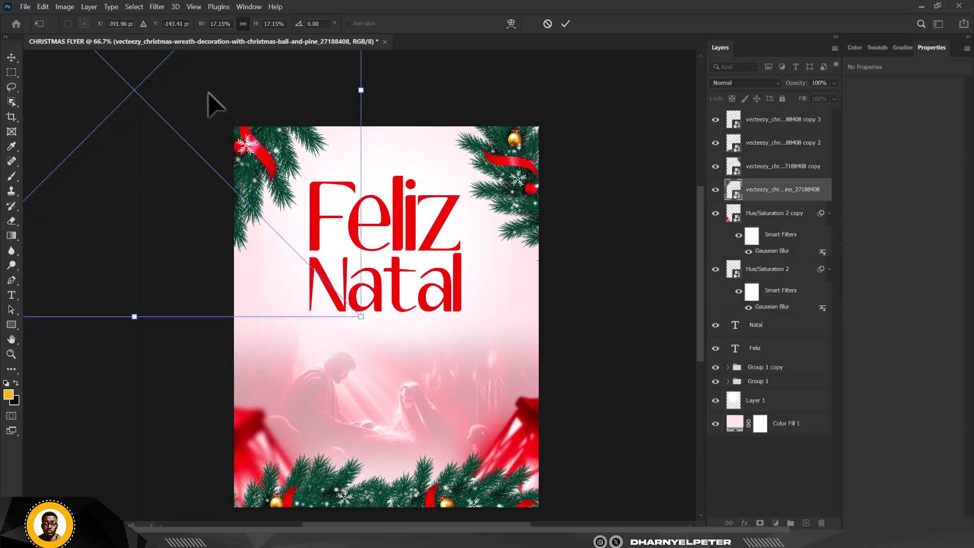
key(Return)
scroll(435, 224, down, 1)
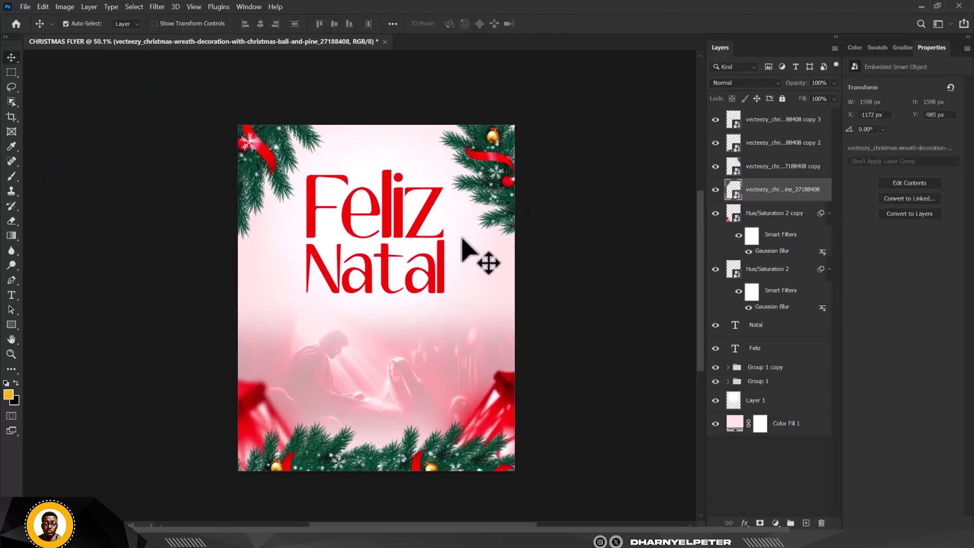
scroll(461, 243, up, 1)
scroll(462, 239, up, 1)
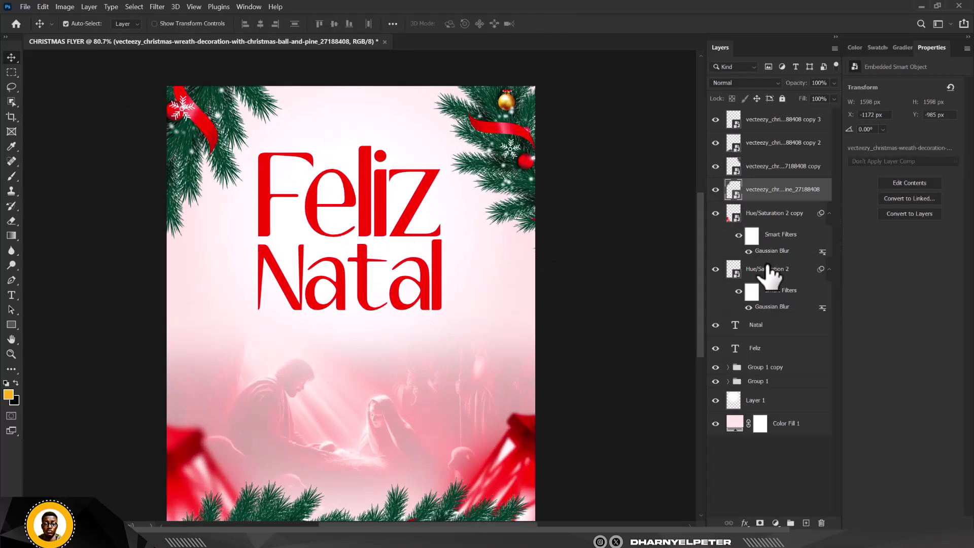
- Convert the Feliz and Natal text layers into a single smart object
click(771, 326)
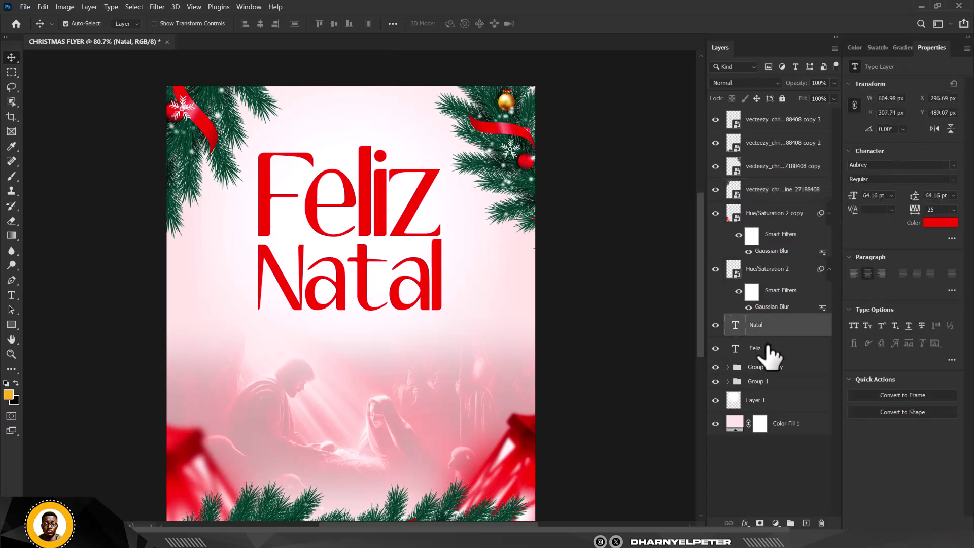
shift+click(769, 353)
right_click(776, 357)
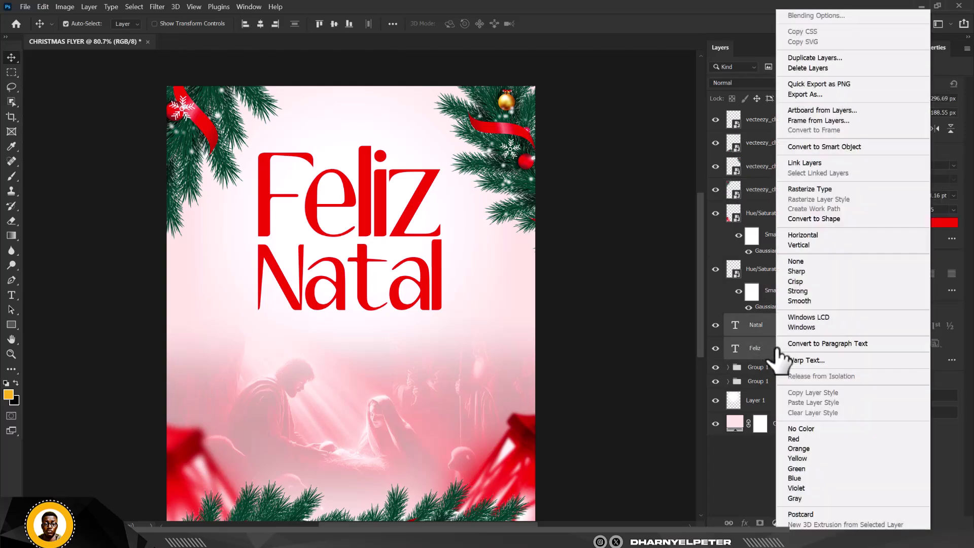
click(817, 146)
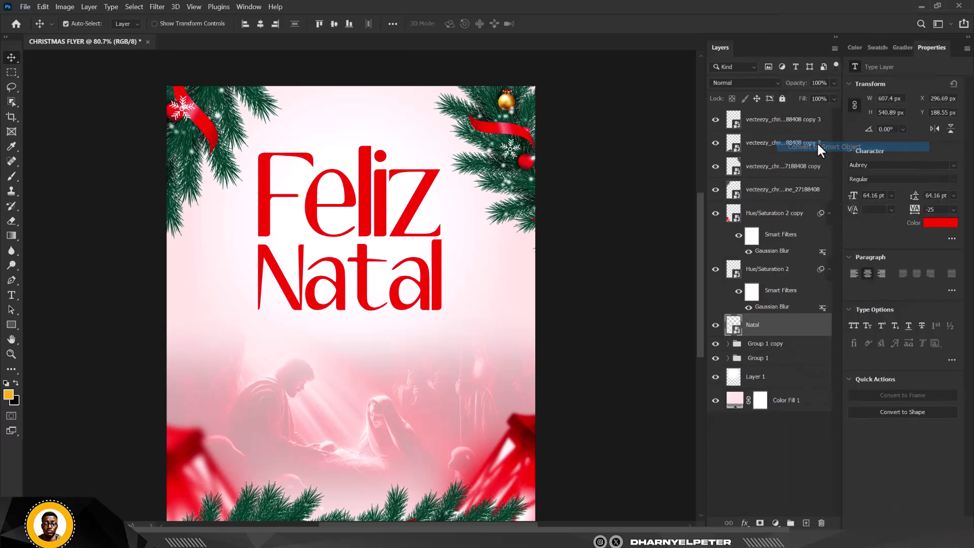
- Add a Bevel & Emboss style to the headline with angle -86 and altitude 53
right_click(796, 326)
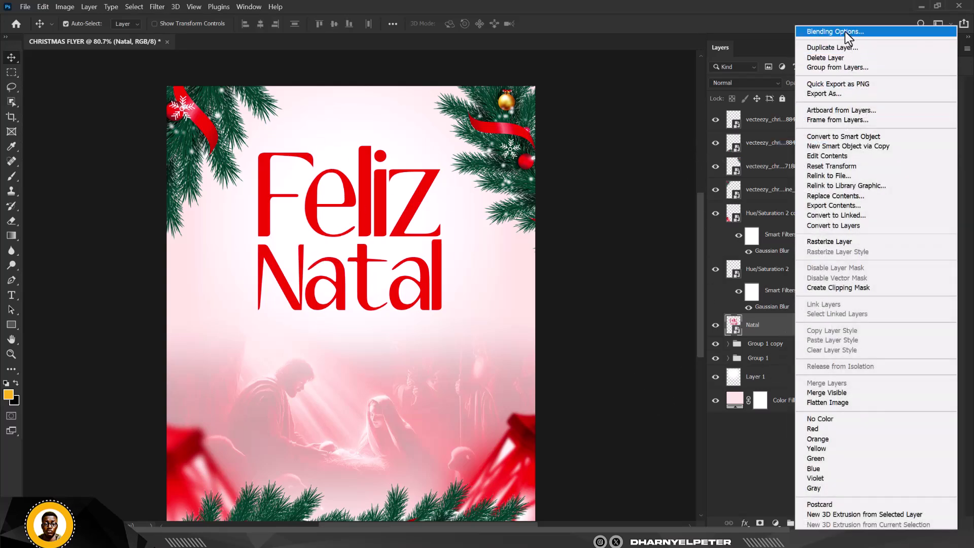
click(845, 31)
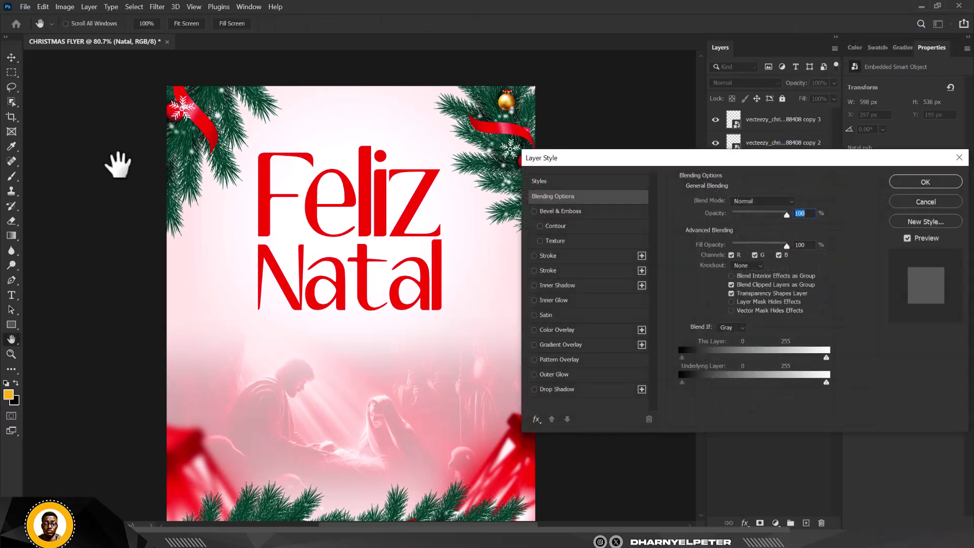
click(535, 212)
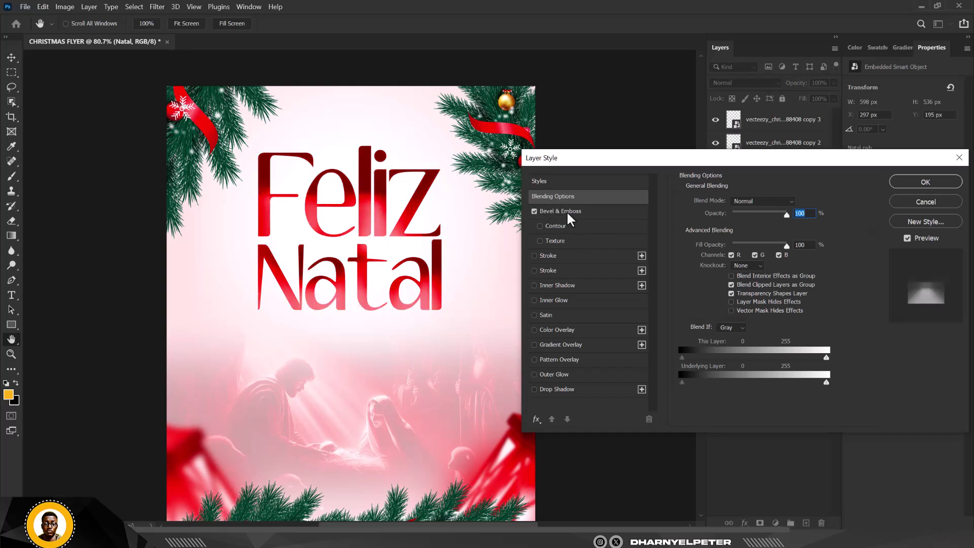
click(567, 210)
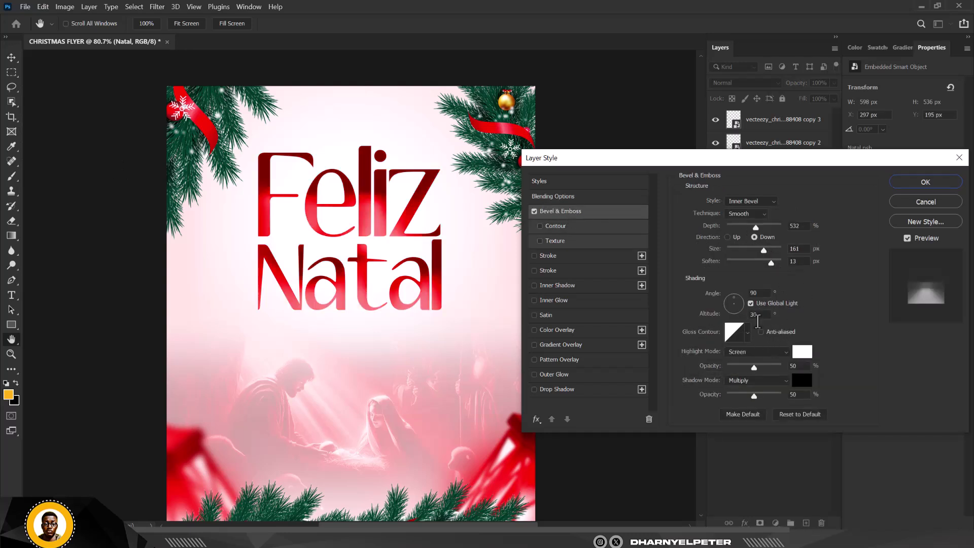
drag(737, 304, 738, 323)
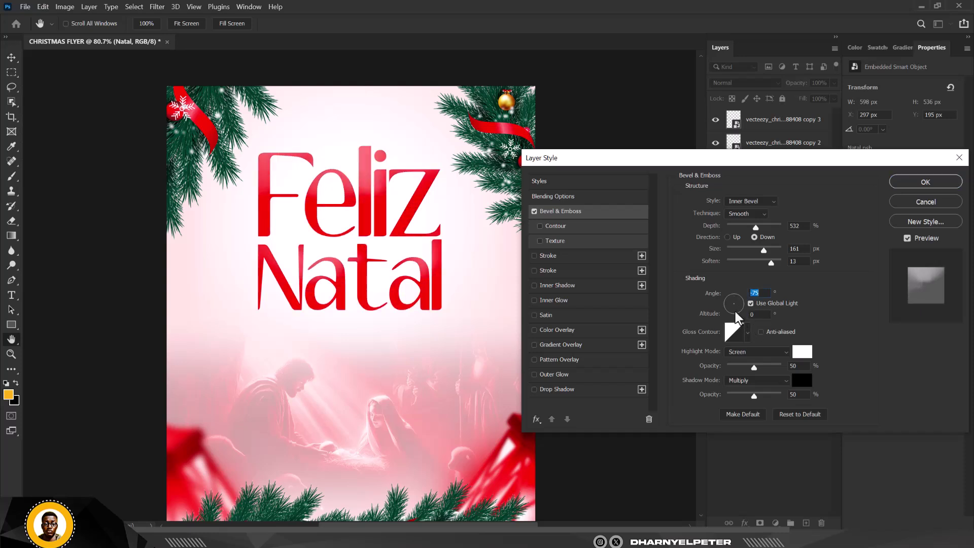
drag(734, 311, 736, 311)
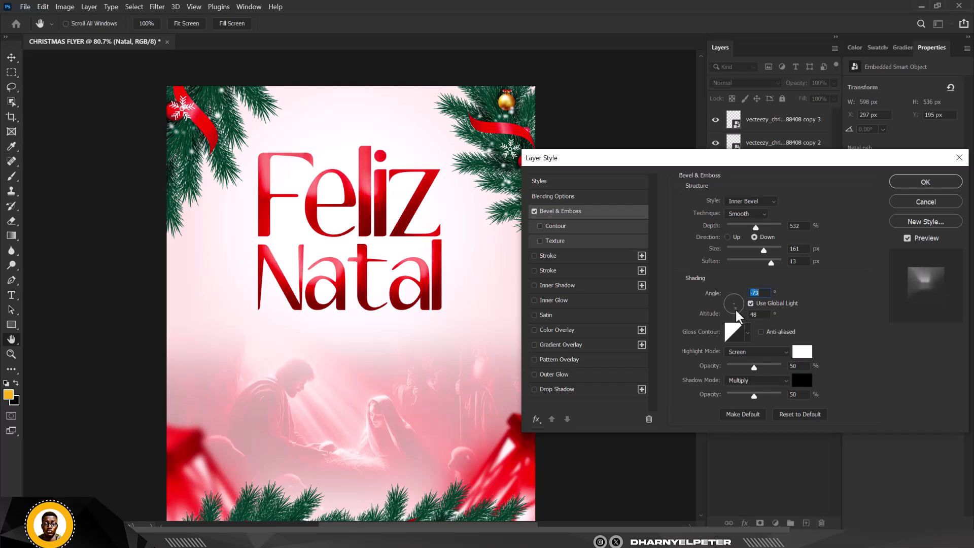
click(921, 187)
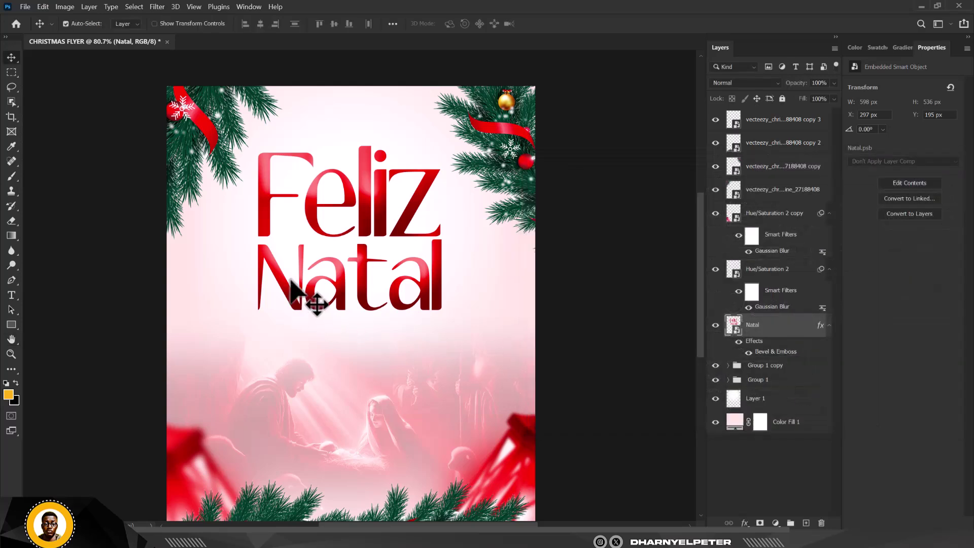
scroll(331, 327, down, 1)
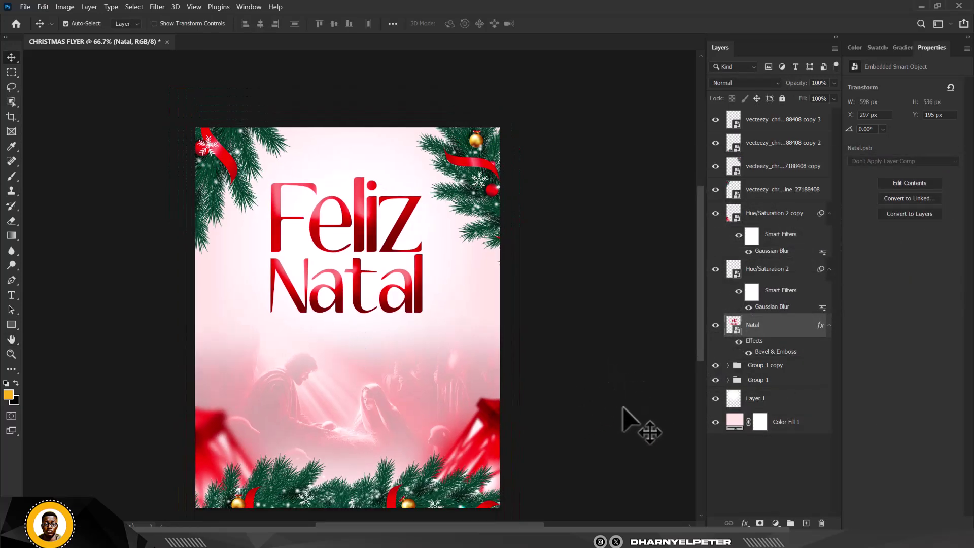
scroll(424, 383, up, 1)
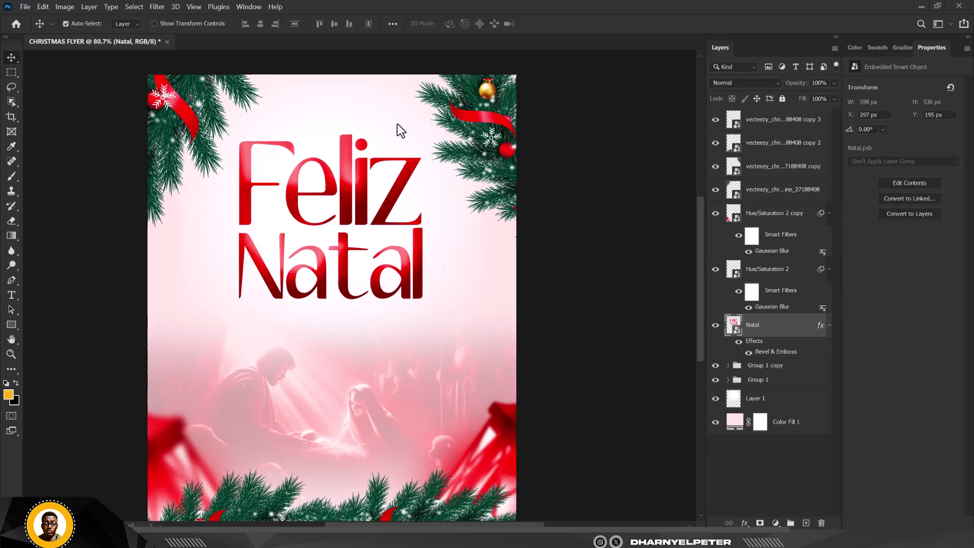
- Paste the Christmas greeting into a horizontal text box drawn below the headline
click(11, 296)
right_click(9, 294)
click(54, 293)
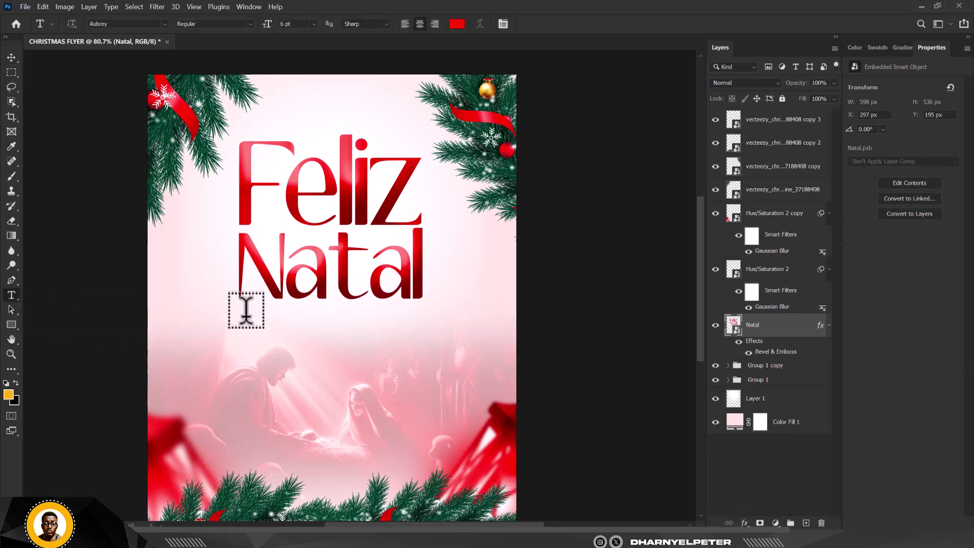
drag(250, 312, 413, 361)
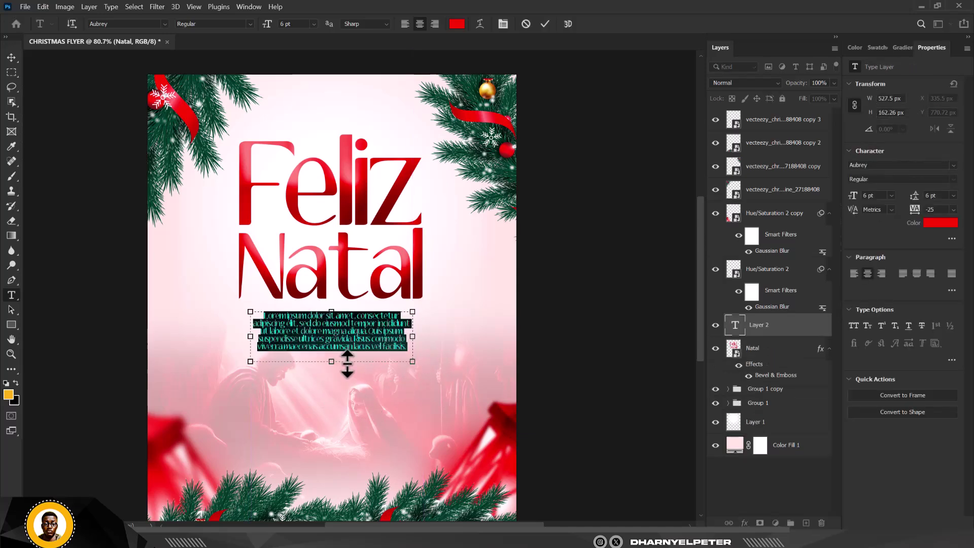
text(May your presents be many, your worries be few, and your Christmas dinner pants be extra stretchy. Eat, drink, and be merry!)
scroll(354, 351, up, 5)
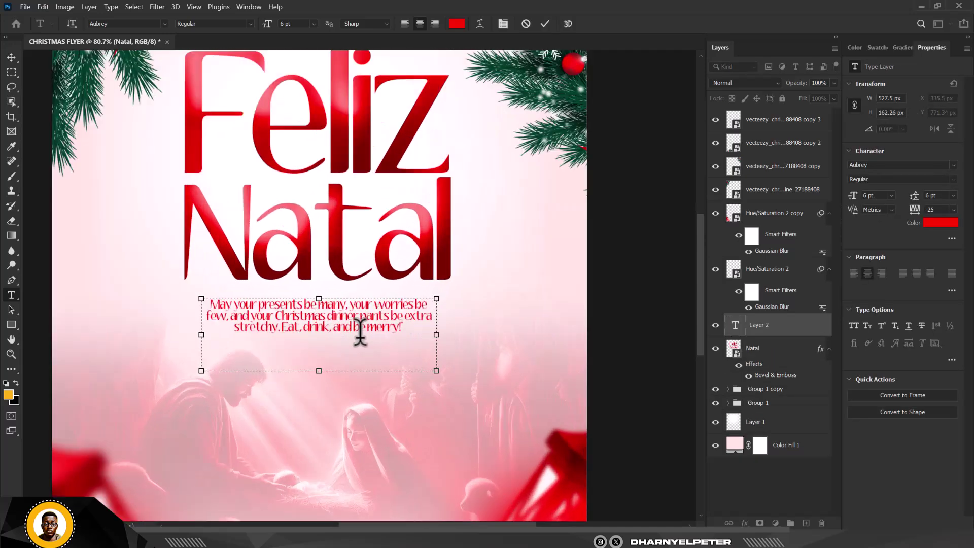
click(12, 58)
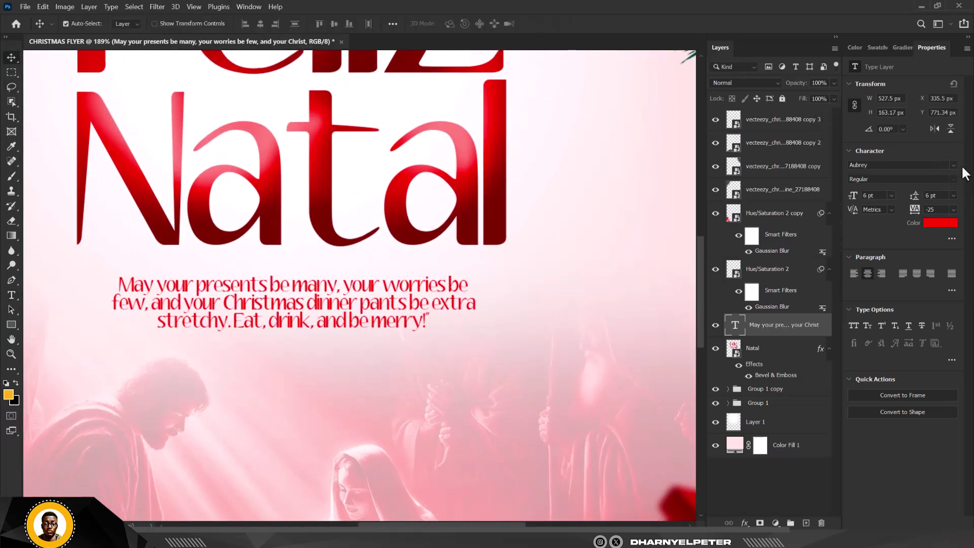
- Set the greeting's font to Arsenica Trial
click(955, 166)
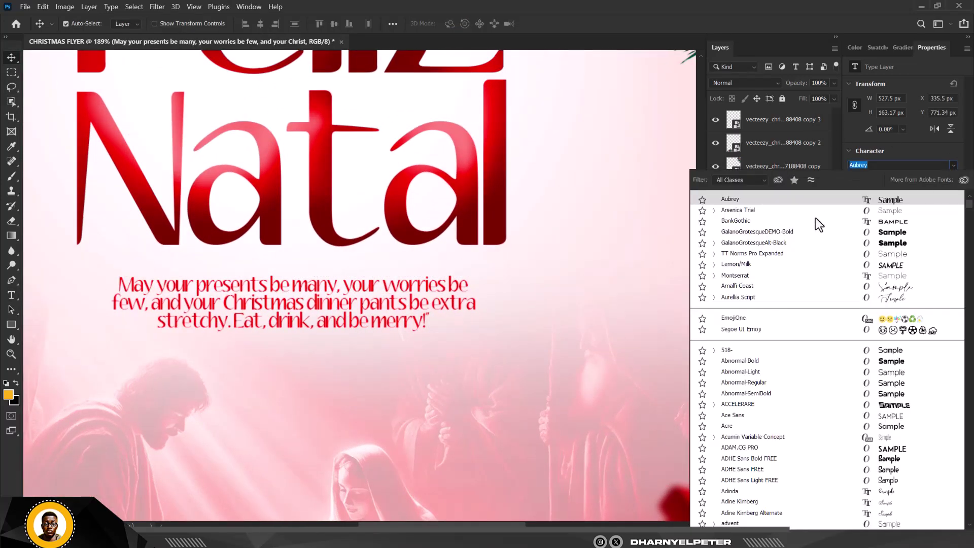
click(713, 210)
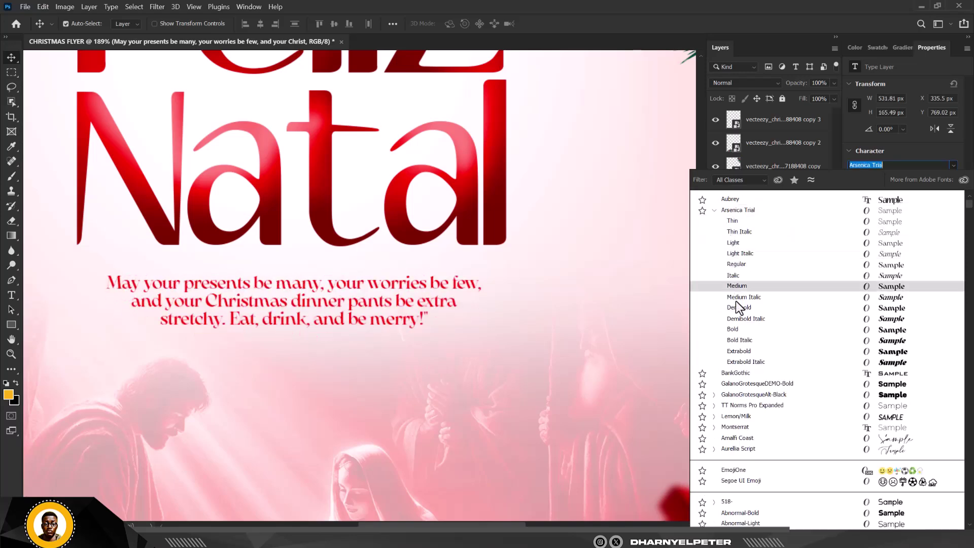
click(736, 275)
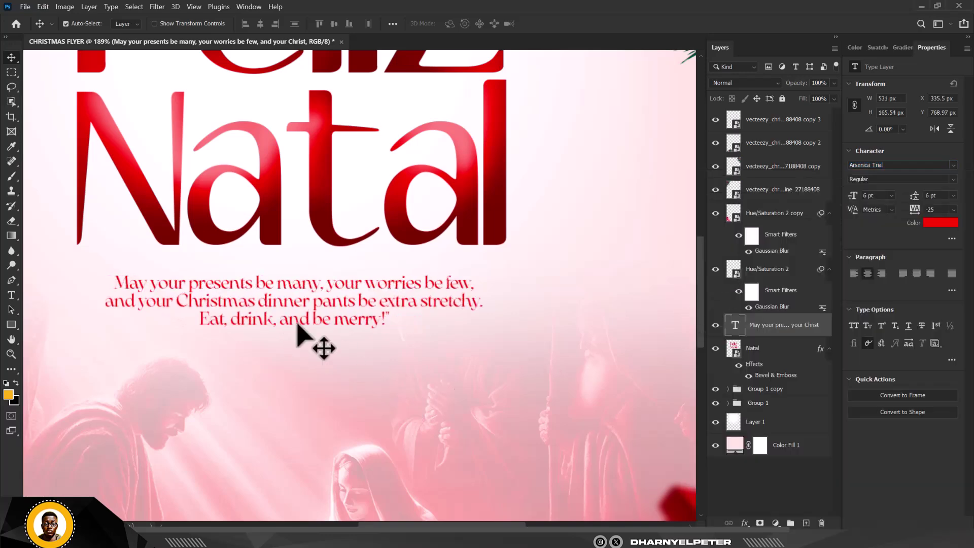
scroll(382, 315, down, 2)
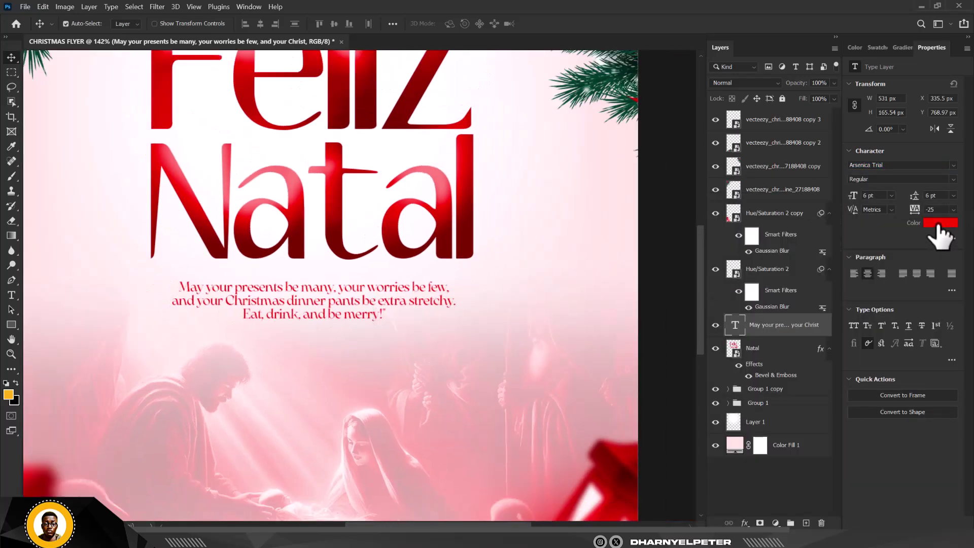
- Colour the greeting text dark maroon #370101
click(940, 223)
click(680, 299)
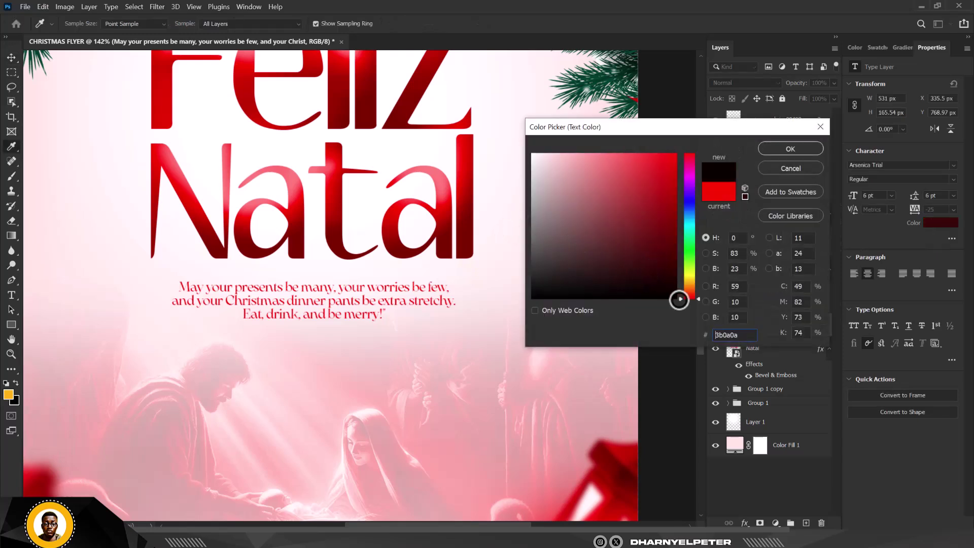
click(674, 268)
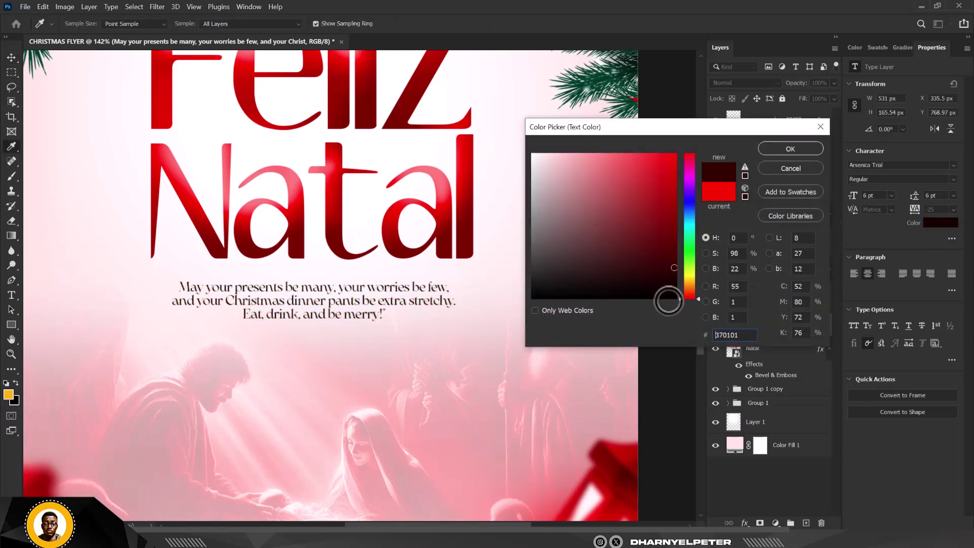
click(792, 150)
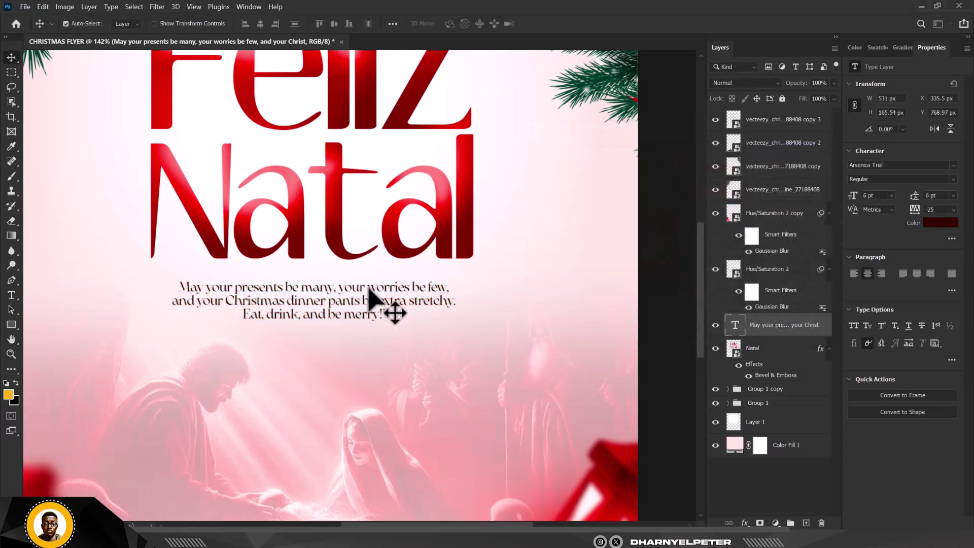
scroll(380, 304, down, 3)
scroll(372, 305, up, 1)
scroll(373, 305, down, 1)
scroll(370, 305, up, 1)
scroll(374, 306, down, 1)
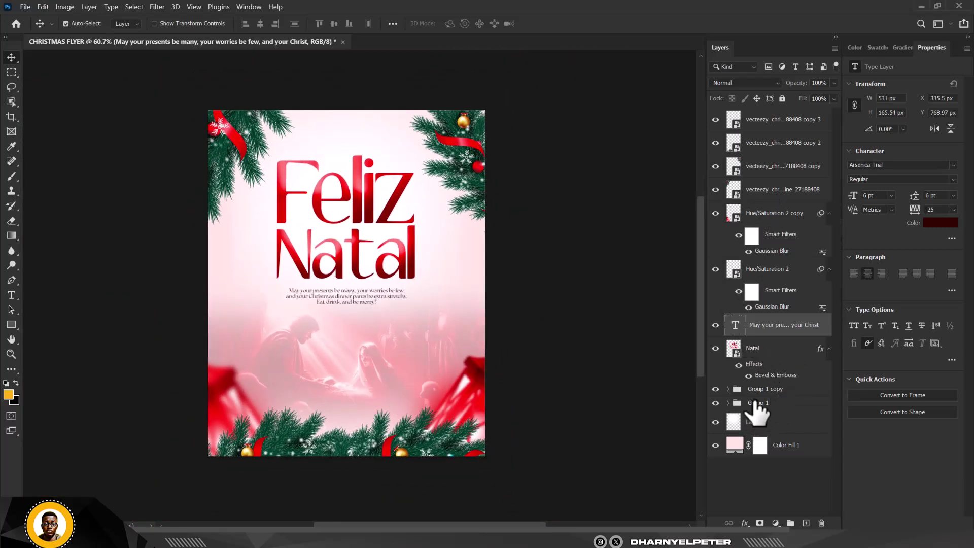
- Group Group 1 and Group 1 copy into a new group
click(781, 398)
ctrl+click(781, 392)
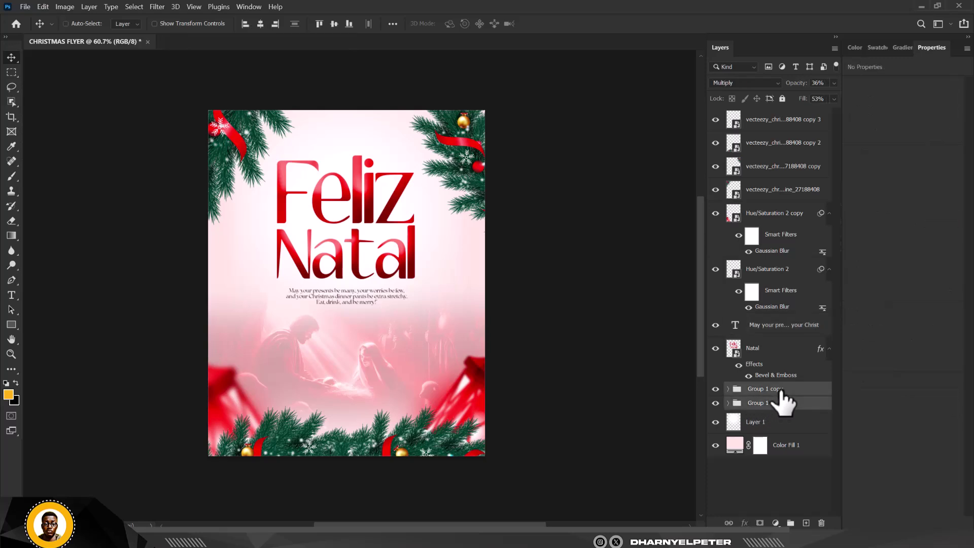
key(ctrl+g)
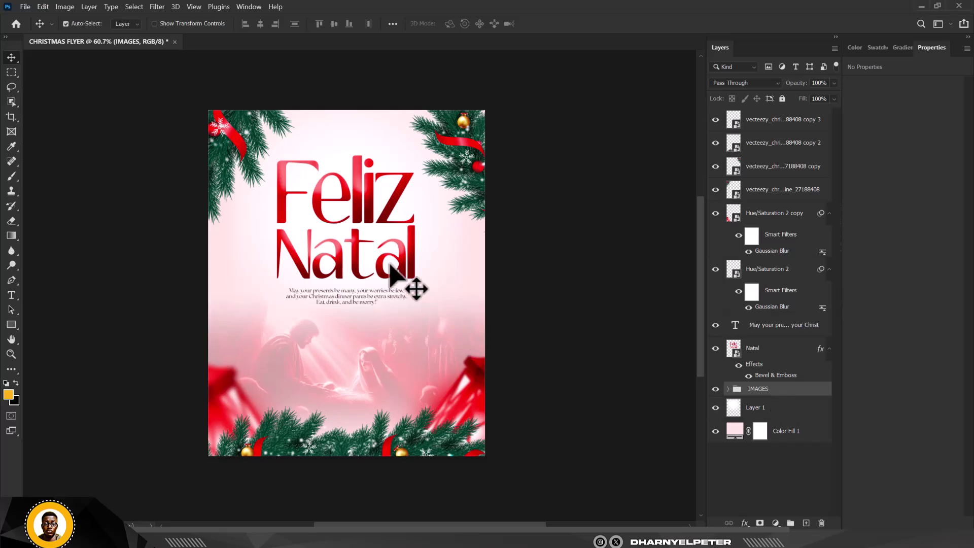
- Nudge the greeting text and Natal headline layers down together
scroll(311, 156, up, 2)
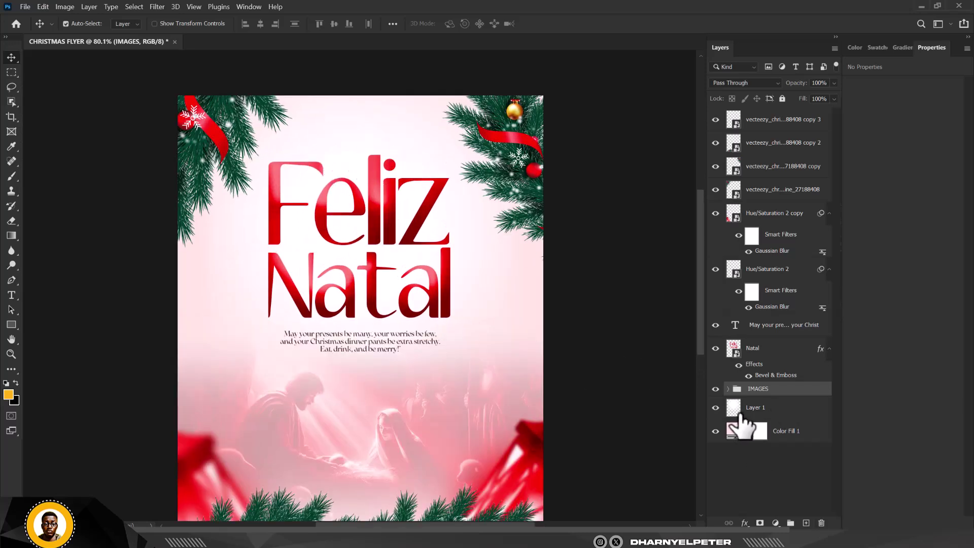
click(737, 429)
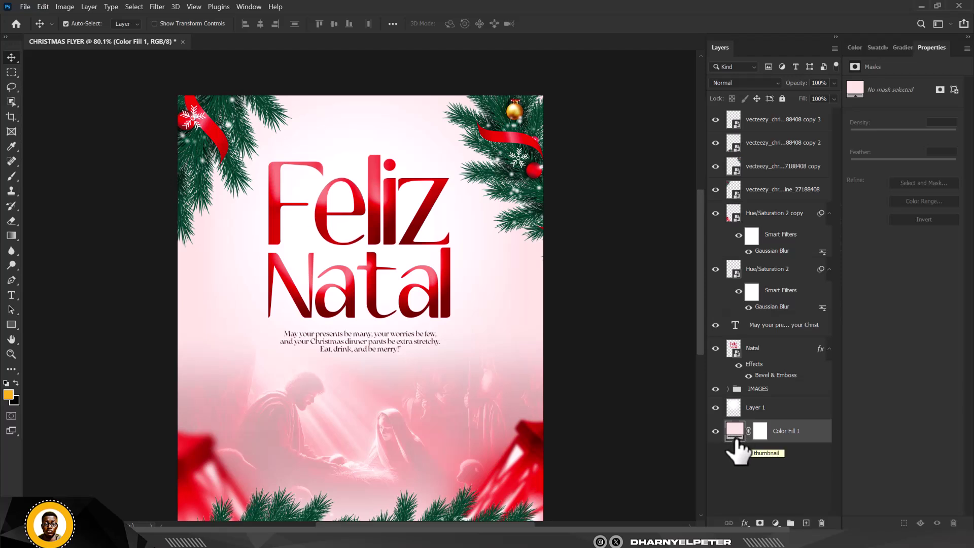
click(777, 330)
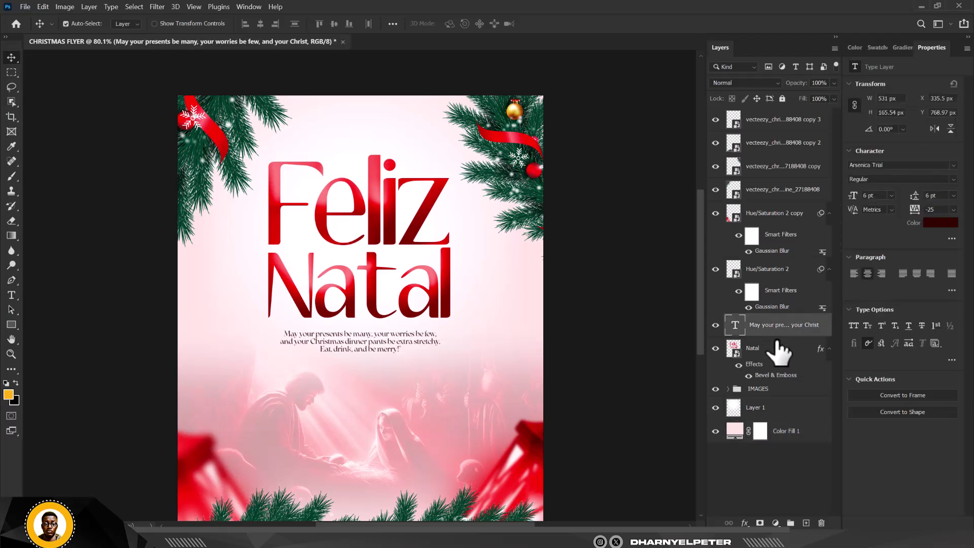
ctrl+click(775, 348)
key(Down)
key(Down)
key(Down)
key(Down)
key(Down)
key(Down)
key(Down)
key(Down)
key(Down)
key(Down)
key(Down)
key(Down)
key(Down)
key(Down)
key(Down)
key(Down)
key(Down)
key(Down)
key(Down)
key(Down)
key(Down)
key(Down)
key(Down)
key(Down)
key(Down)
key(Down)
key(Down)
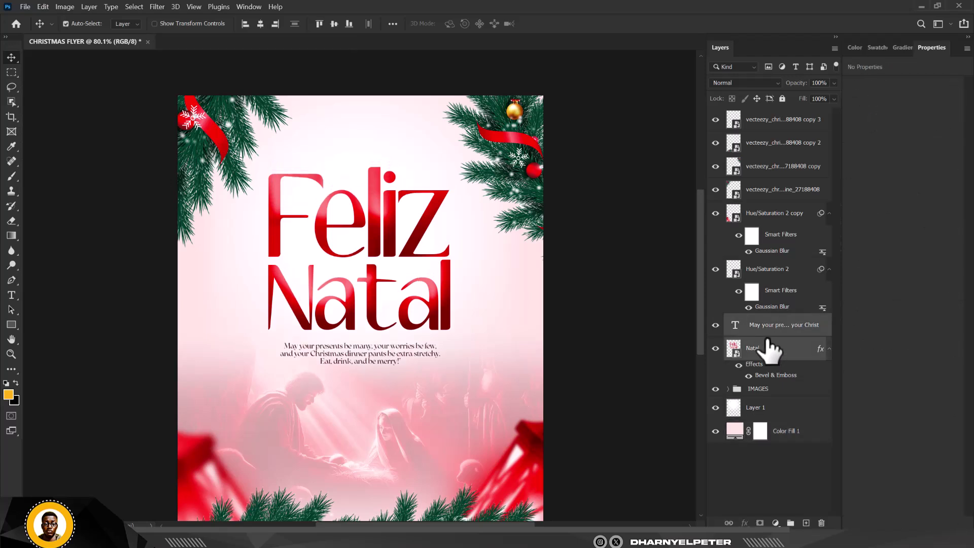
- Add a 7.26% Uniform Add Noise smart filter to the pink Color Fill 1 layer
click(787, 432)
click(157, 7)
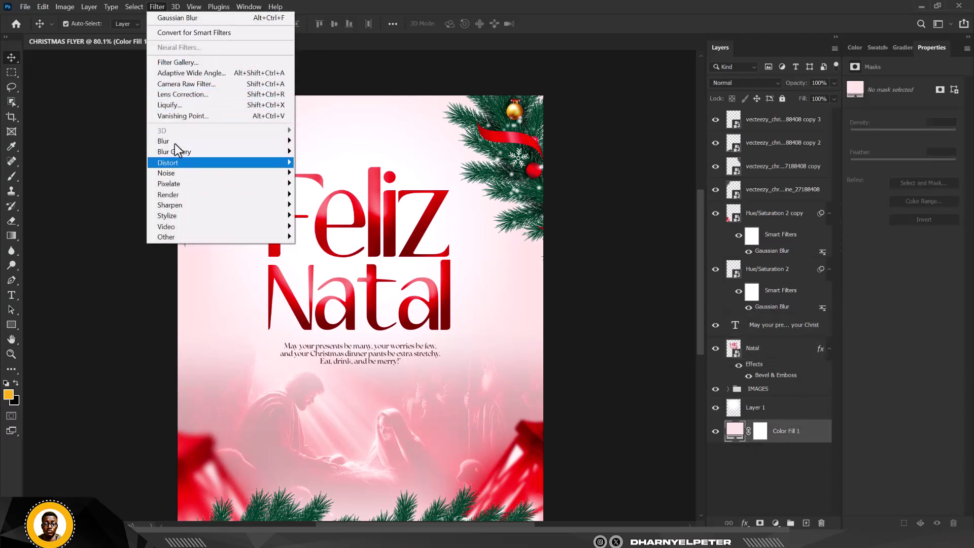
mouse_move(180, 174)
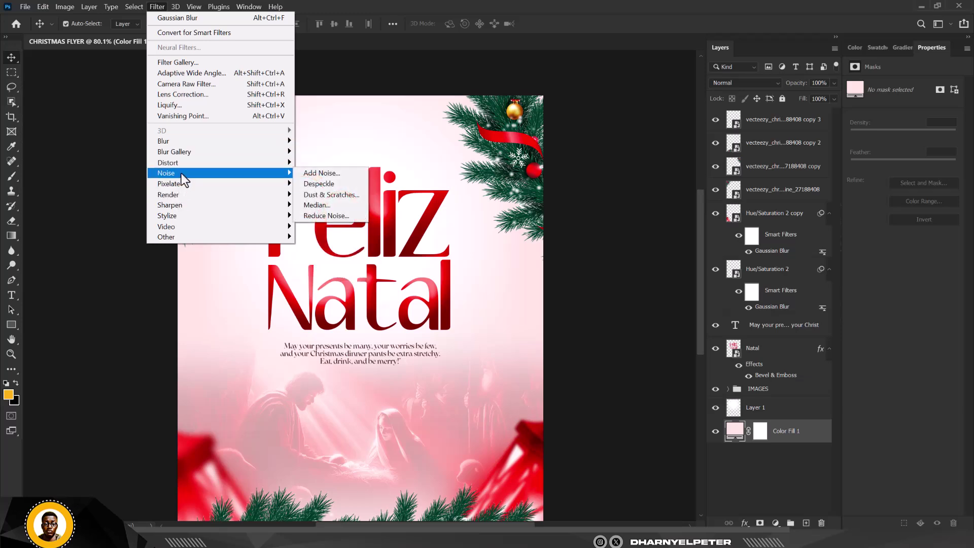
click(324, 176)
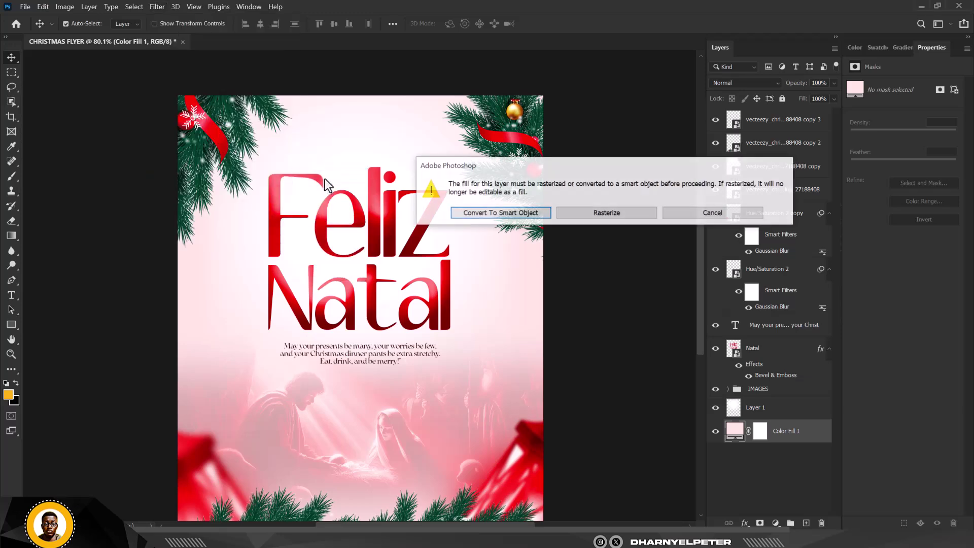
click(500, 213)
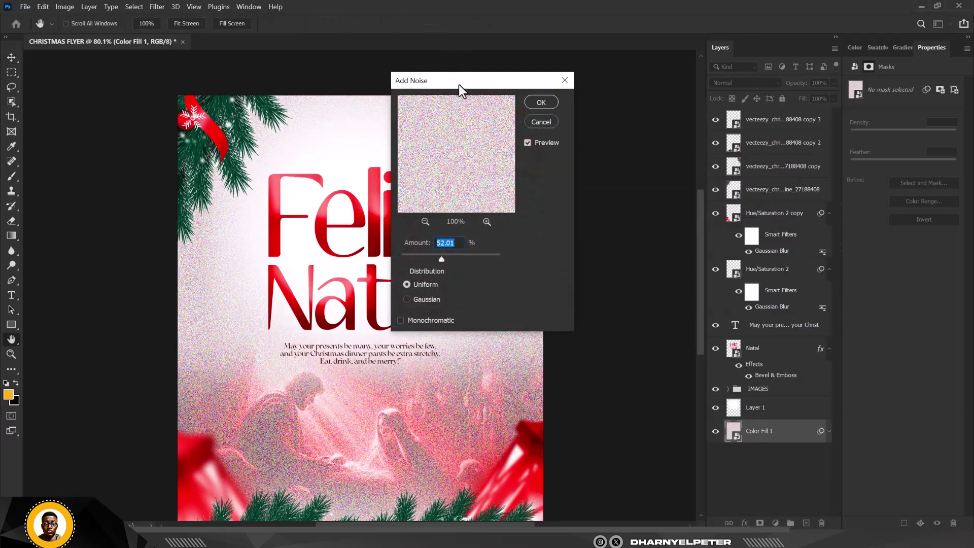
drag(475, 84, 684, 81)
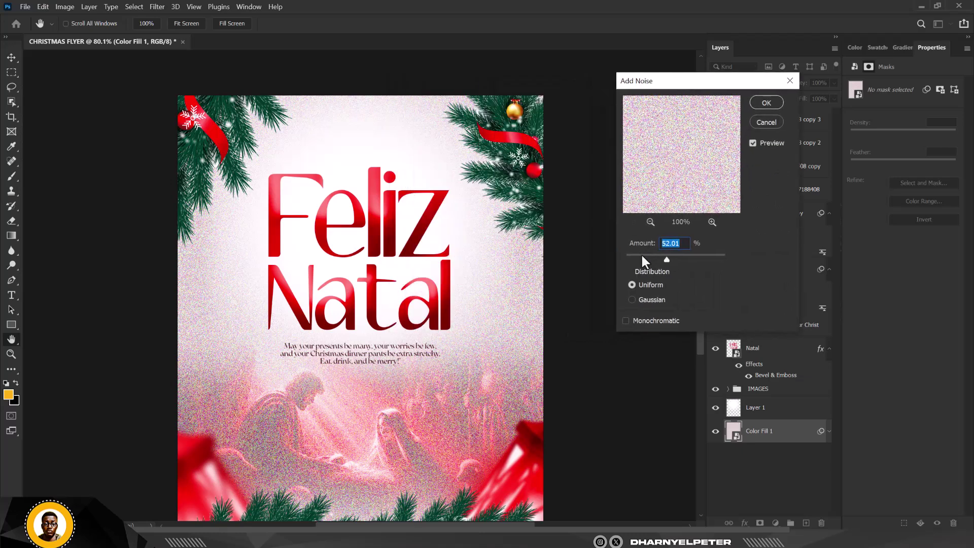
drag(641, 256, 636, 258)
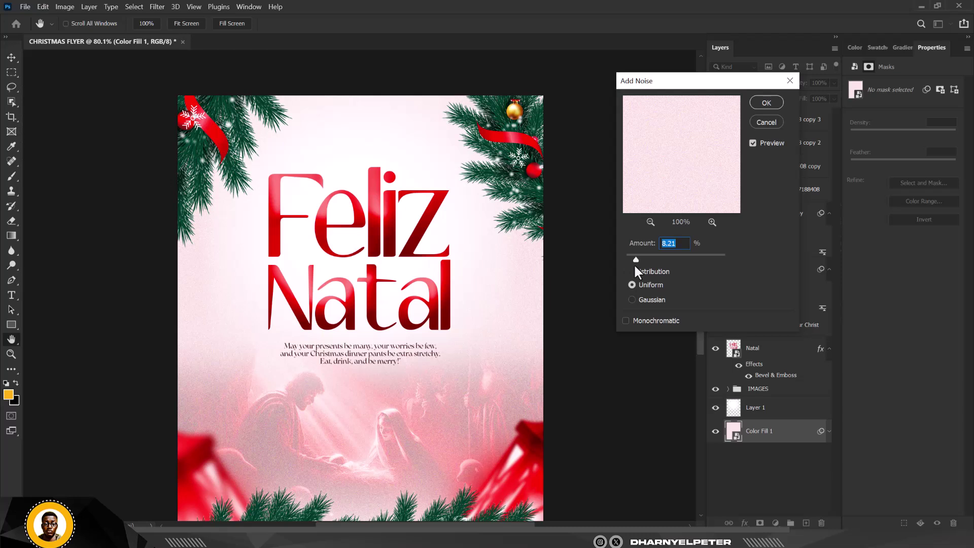
drag(637, 259, 634, 259)
click(765, 102)
scroll(419, 459, up, 5)
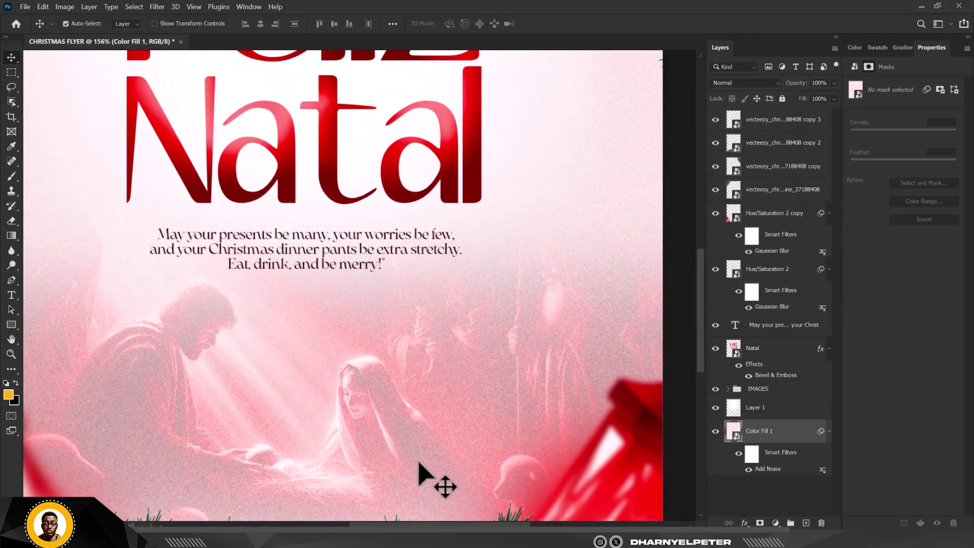
- Apply a Gaussian Blur of about 2.1 px to the pine copy 2 layer
scroll(418, 459, down, 6)
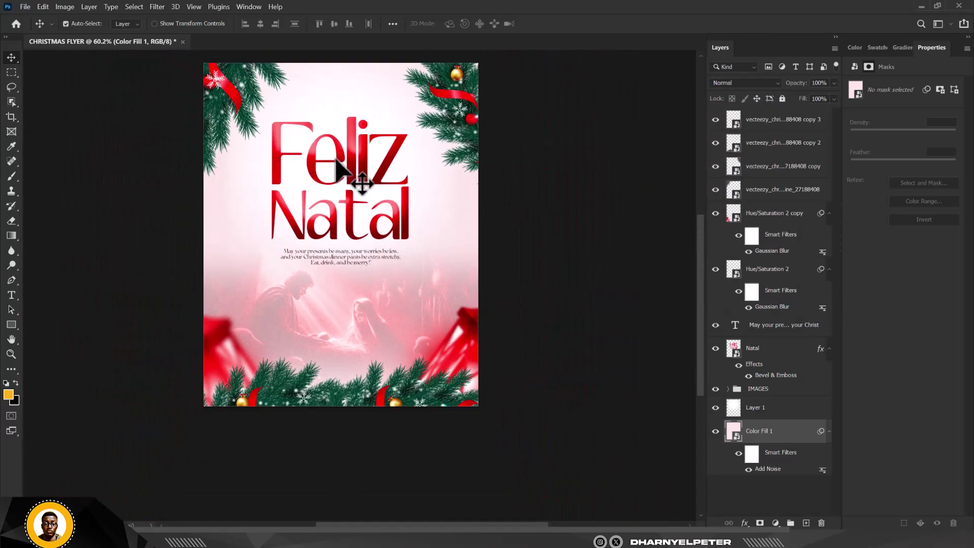
scroll(337, 161, down, 3)
scroll(336, 167, up, 2)
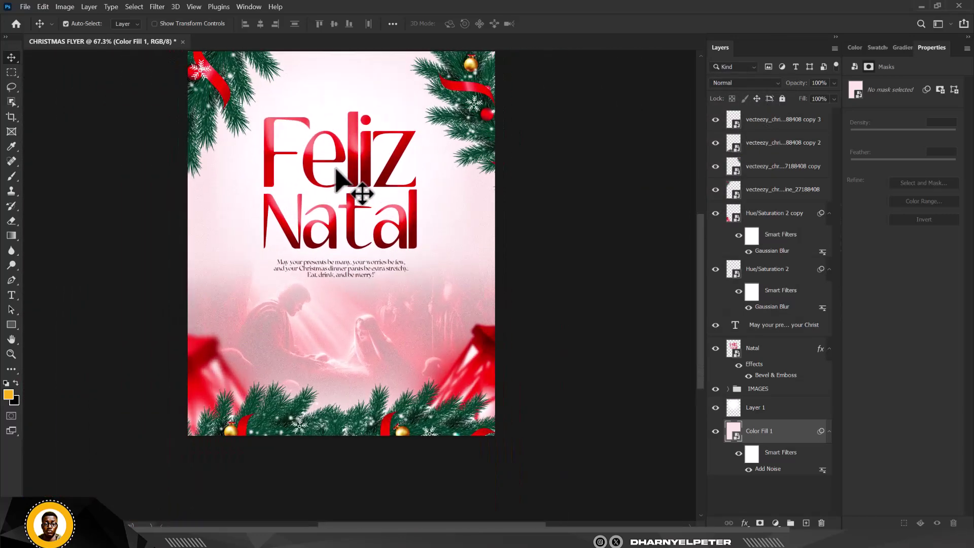
click(282, 426)
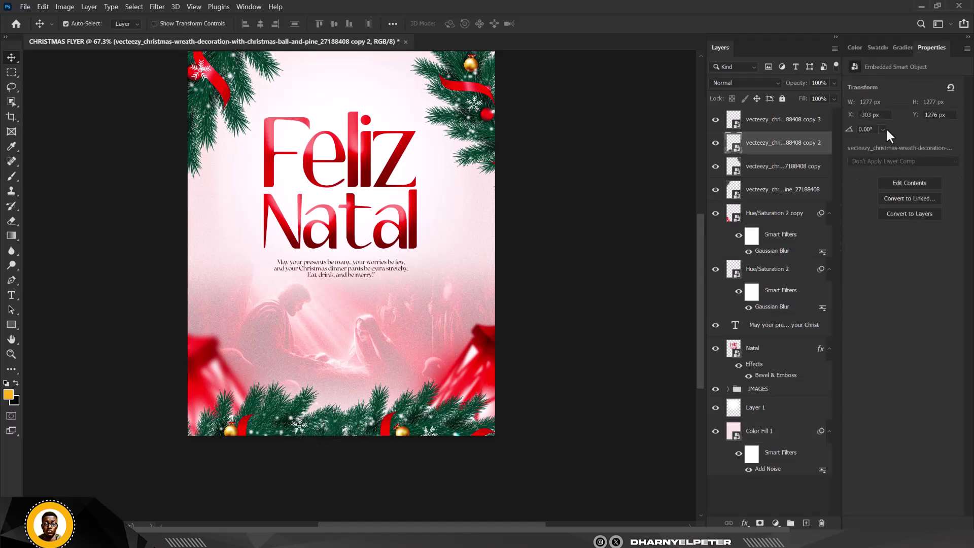
click(158, 9)
mouse_move(184, 142)
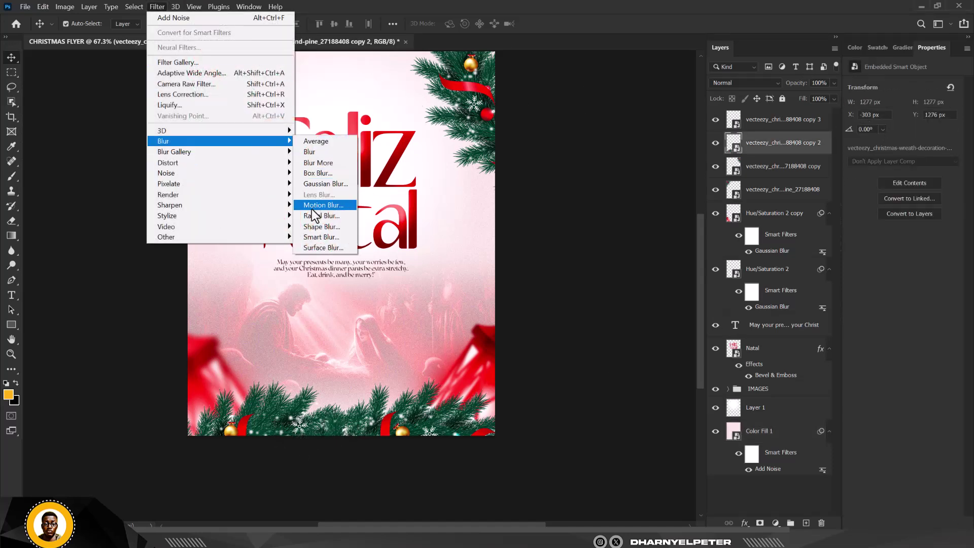
click(329, 182)
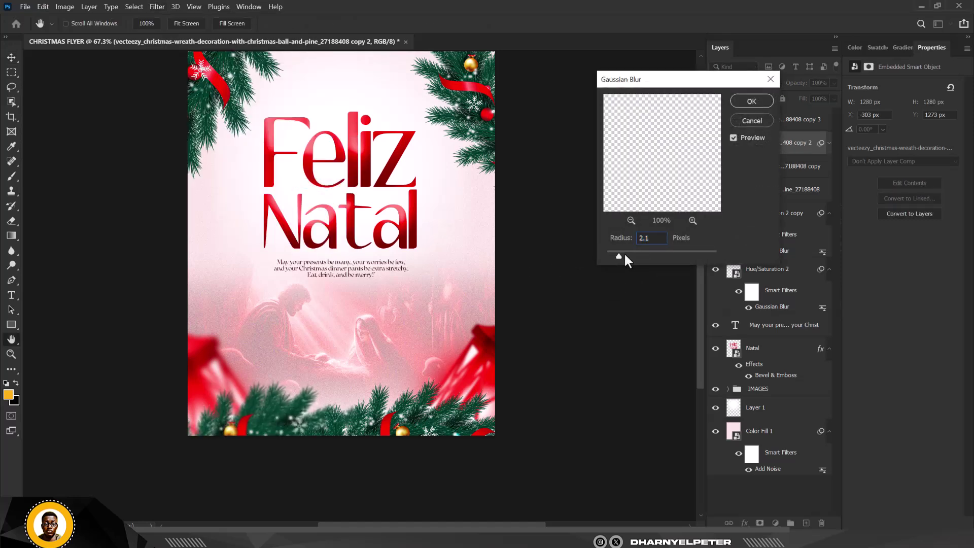
click(749, 104)
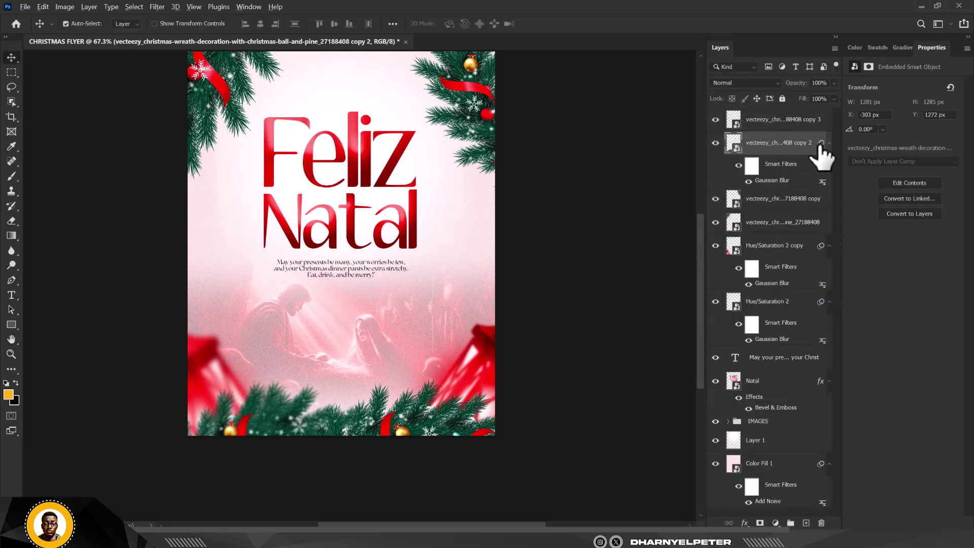
- Copy the Gaussian Blur smart filter onto the pine copy 3 layer
drag(821, 144, 815, 126)
scroll(365, 294, down, 2)
scroll(375, 279, up, 3)
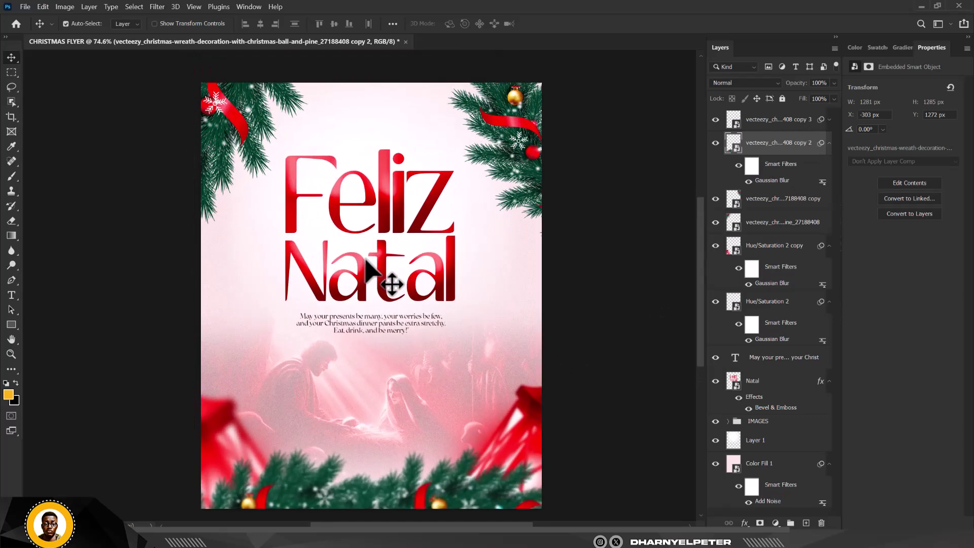
scroll(367, 264, down, 1)
scroll(367, 264, up, 1)
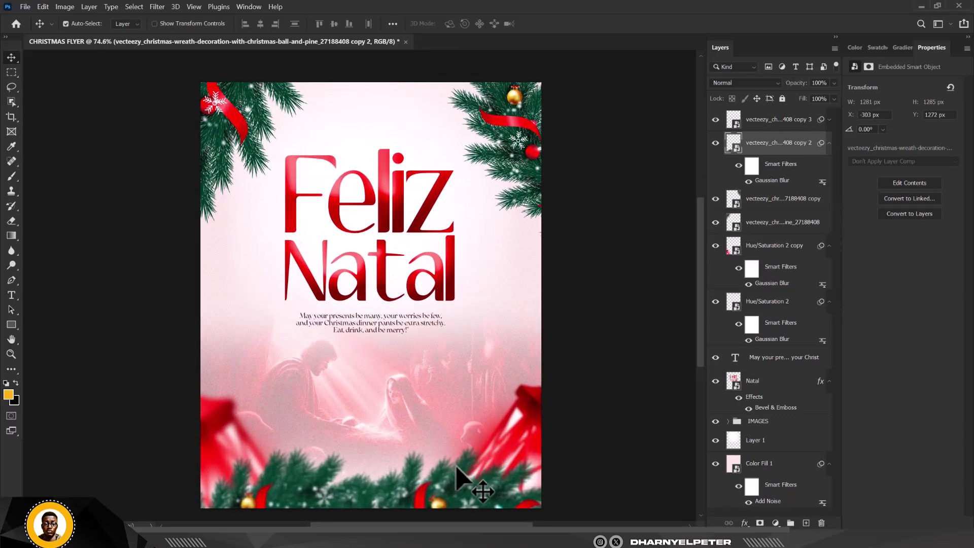
scroll(404, 382, down, 2)
scroll(413, 358, up, 1)
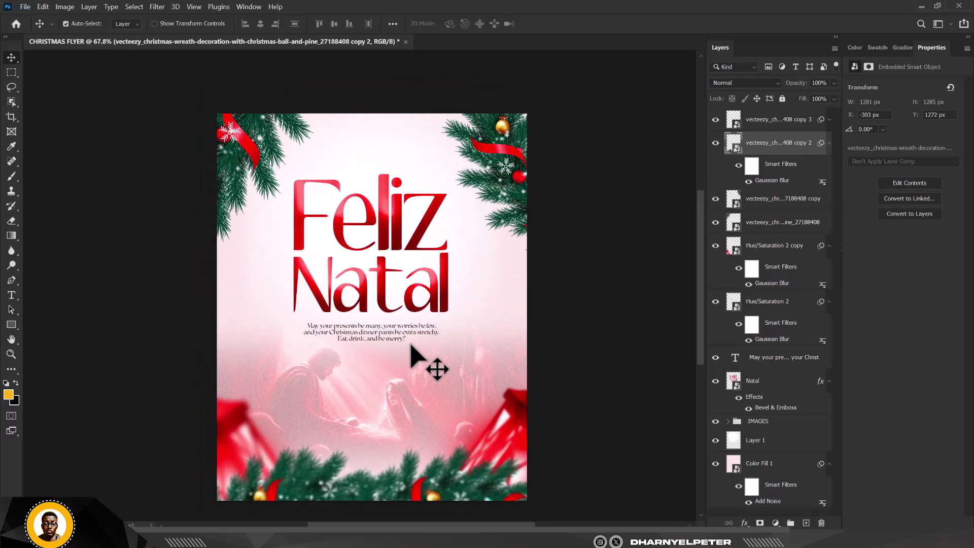
scroll(411, 345, up, 1)
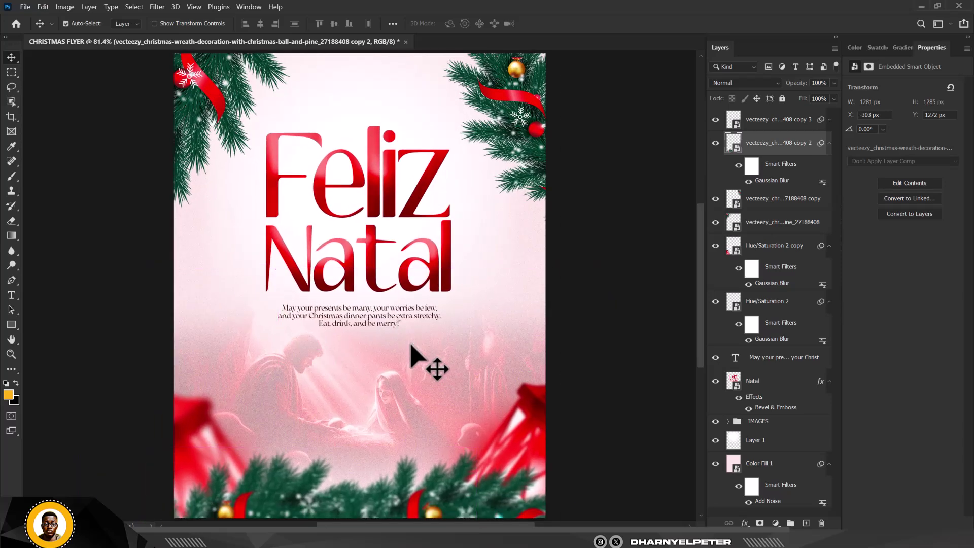
- Scale the nativity IMAGES group to about 109% and raise it about 22 px
click(773, 422)
key(ctrl+t)
mouse_move(598, 265)
mouse_down()
mouse_move(615, 243)
mouse_move(599, 249)
mouse_up()
drag(517, 355, 487, 400)
mouse_move(600, 284)
mouse_down()
mouse_move(615, 265)
mouse_move(617, 275)
mouse_up()
drag(511, 377, 509, 365)
key(Return)
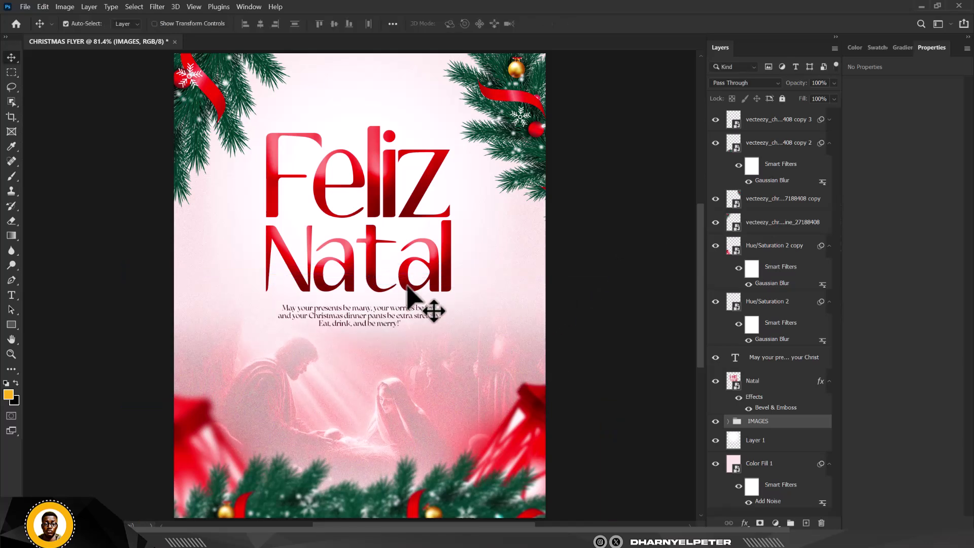
scroll(407, 287, down, 2)
scroll(407, 287, up, 1)
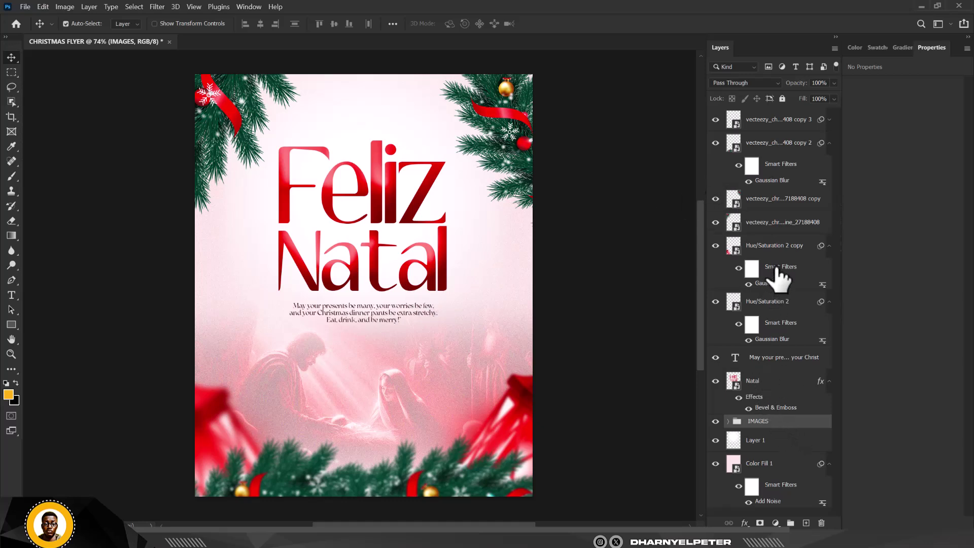
- Shift the Natal headline and greeting text layers down a few pixels, then deselect
click(771, 381)
shift+click(781, 357)
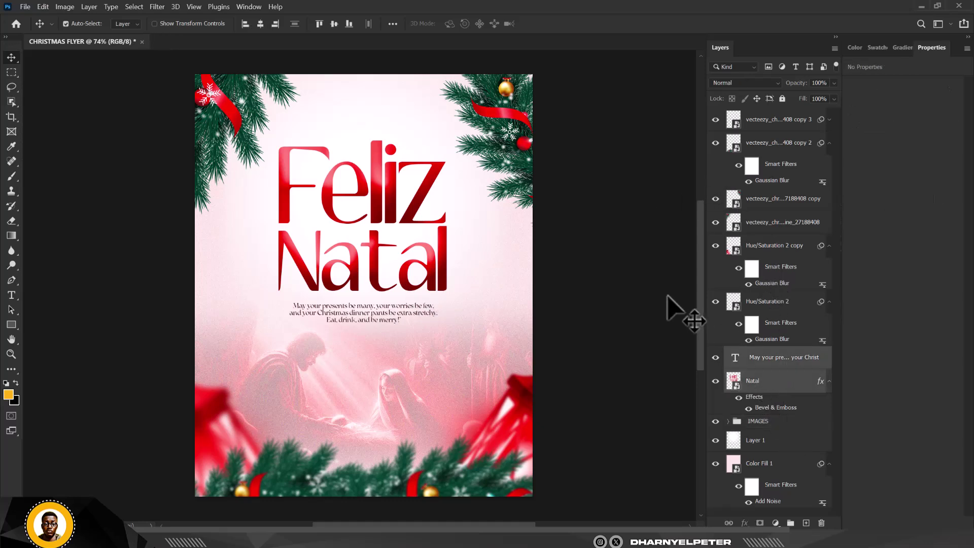
key(shift+Down)
key(shift+Down)
key(shift+Down)
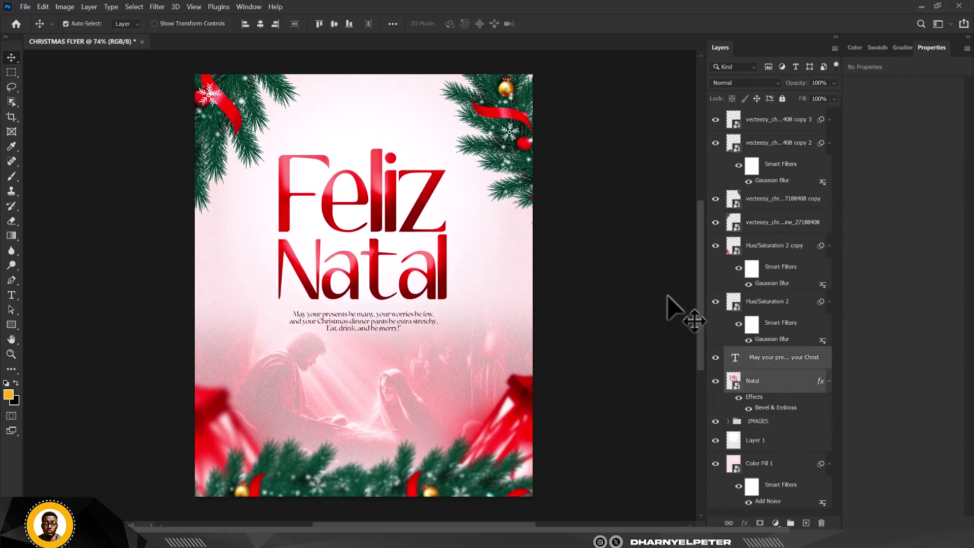
click(655, 231)
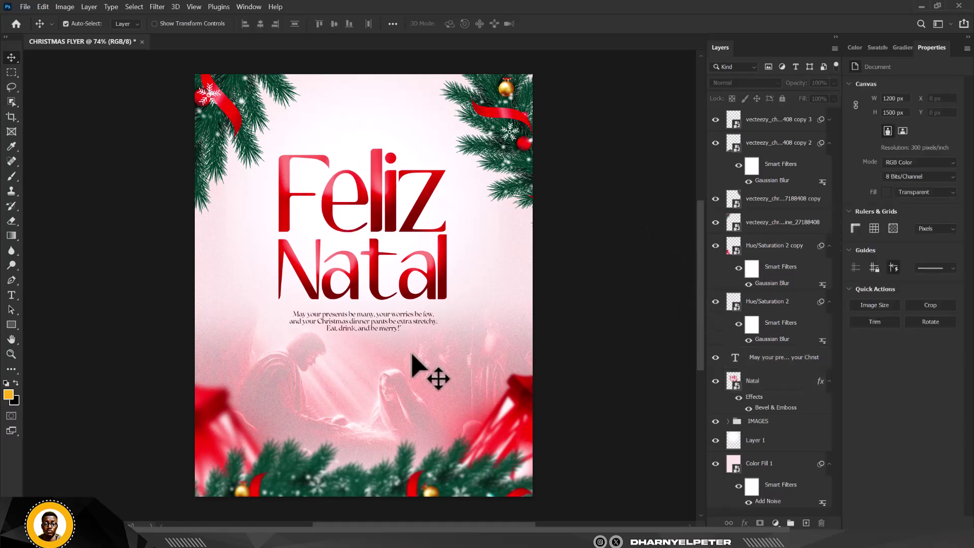